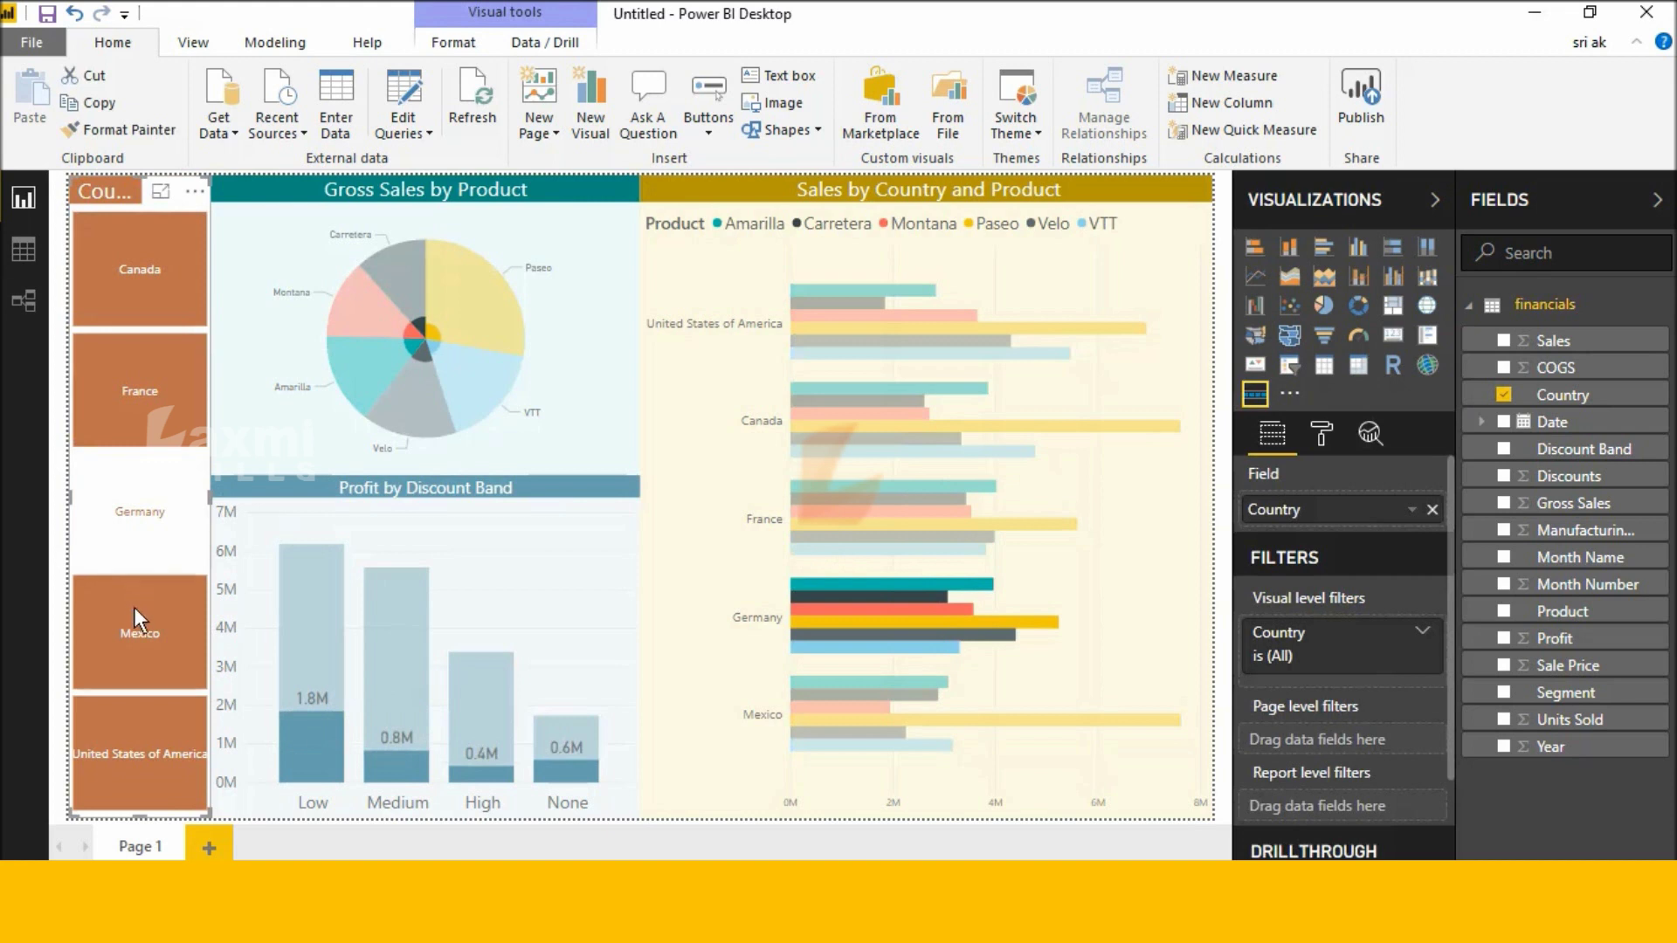
# - Filter the dashboard by each country in turn with the Country slicer, from United States of America up to Canada, clearing the selection each round
pyautogui.click(145, 739)
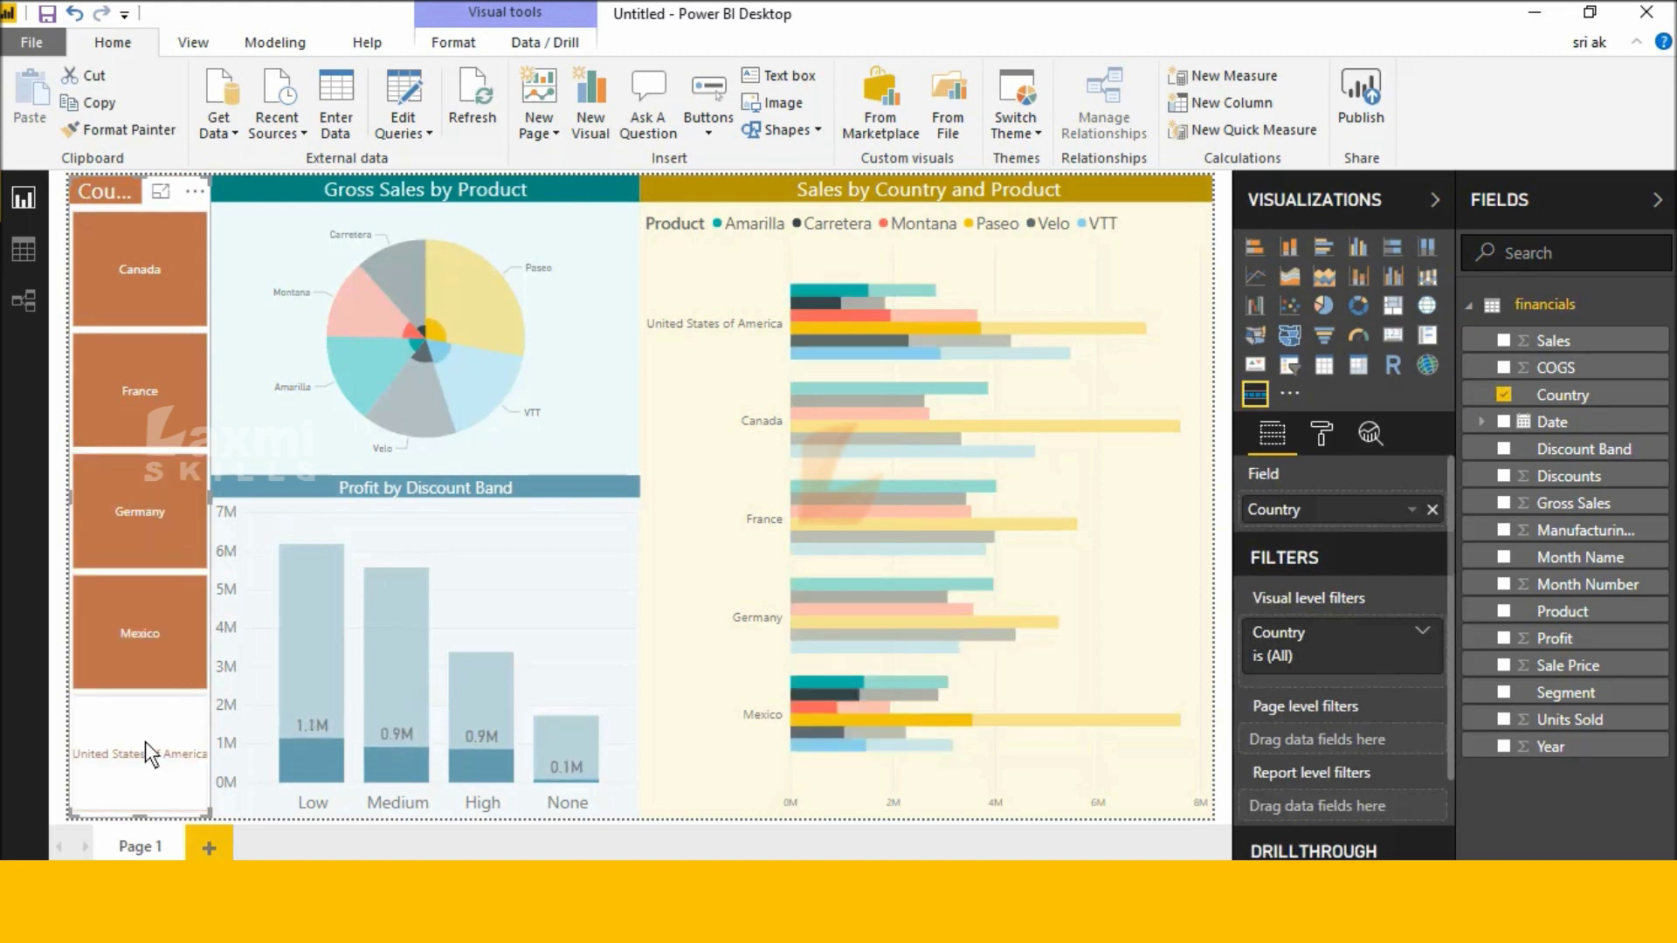
pyautogui.click(145, 742)
pyautogui.click(149, 637)
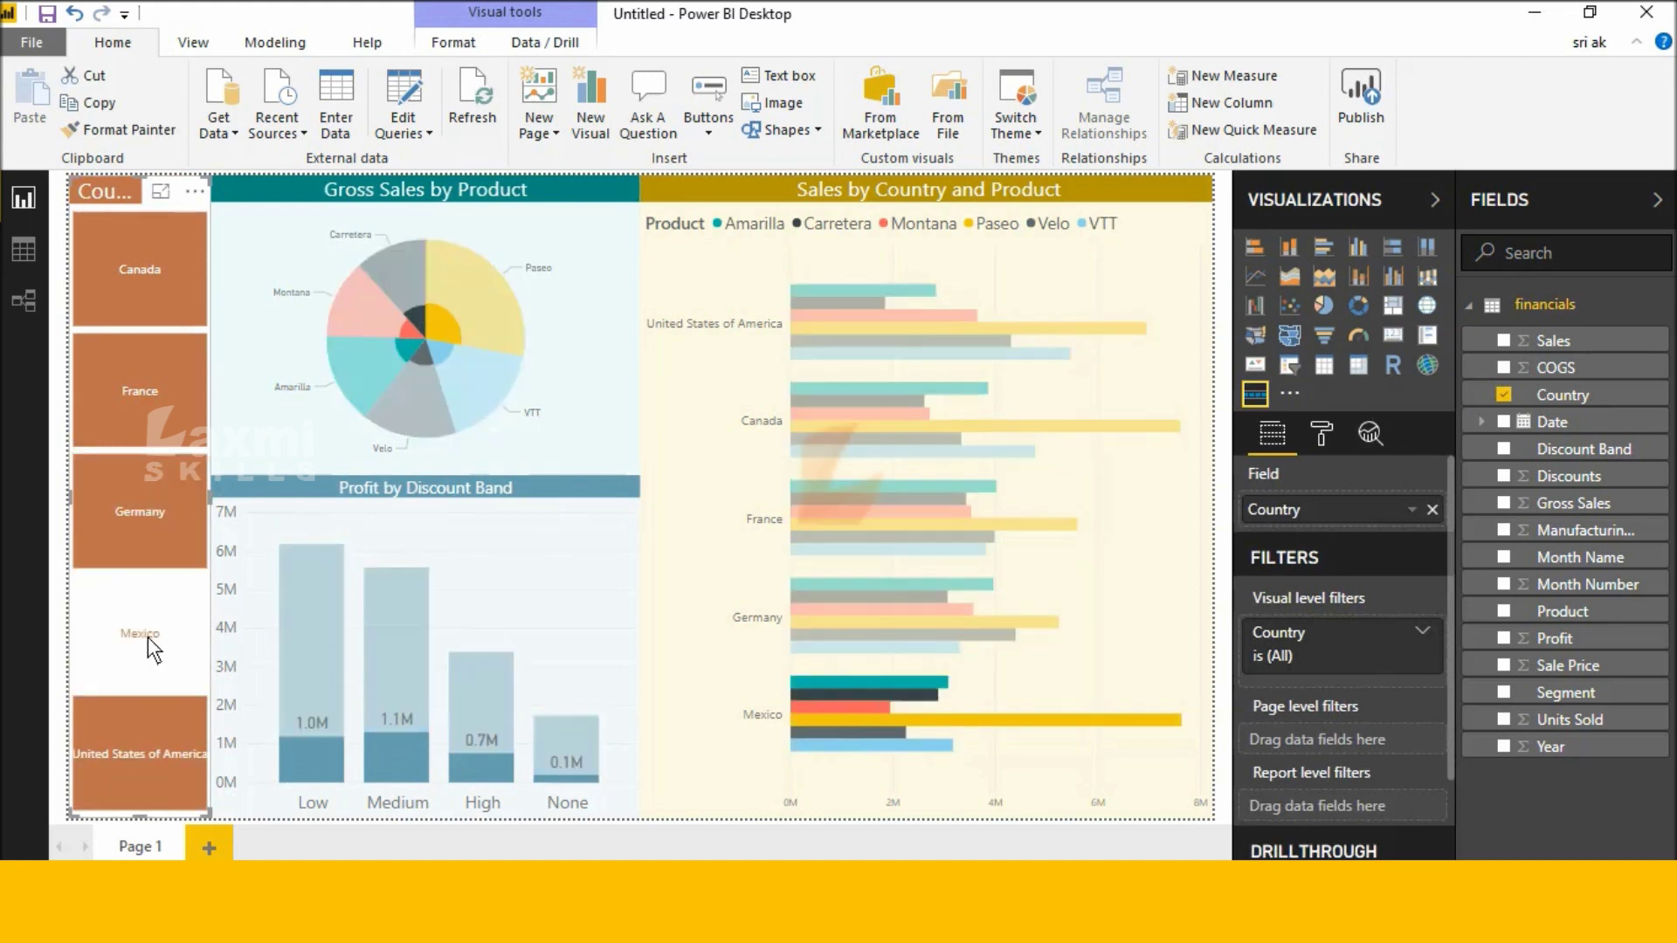
pyautogui.click(136, 521)
pyautogui.click(144, 421)
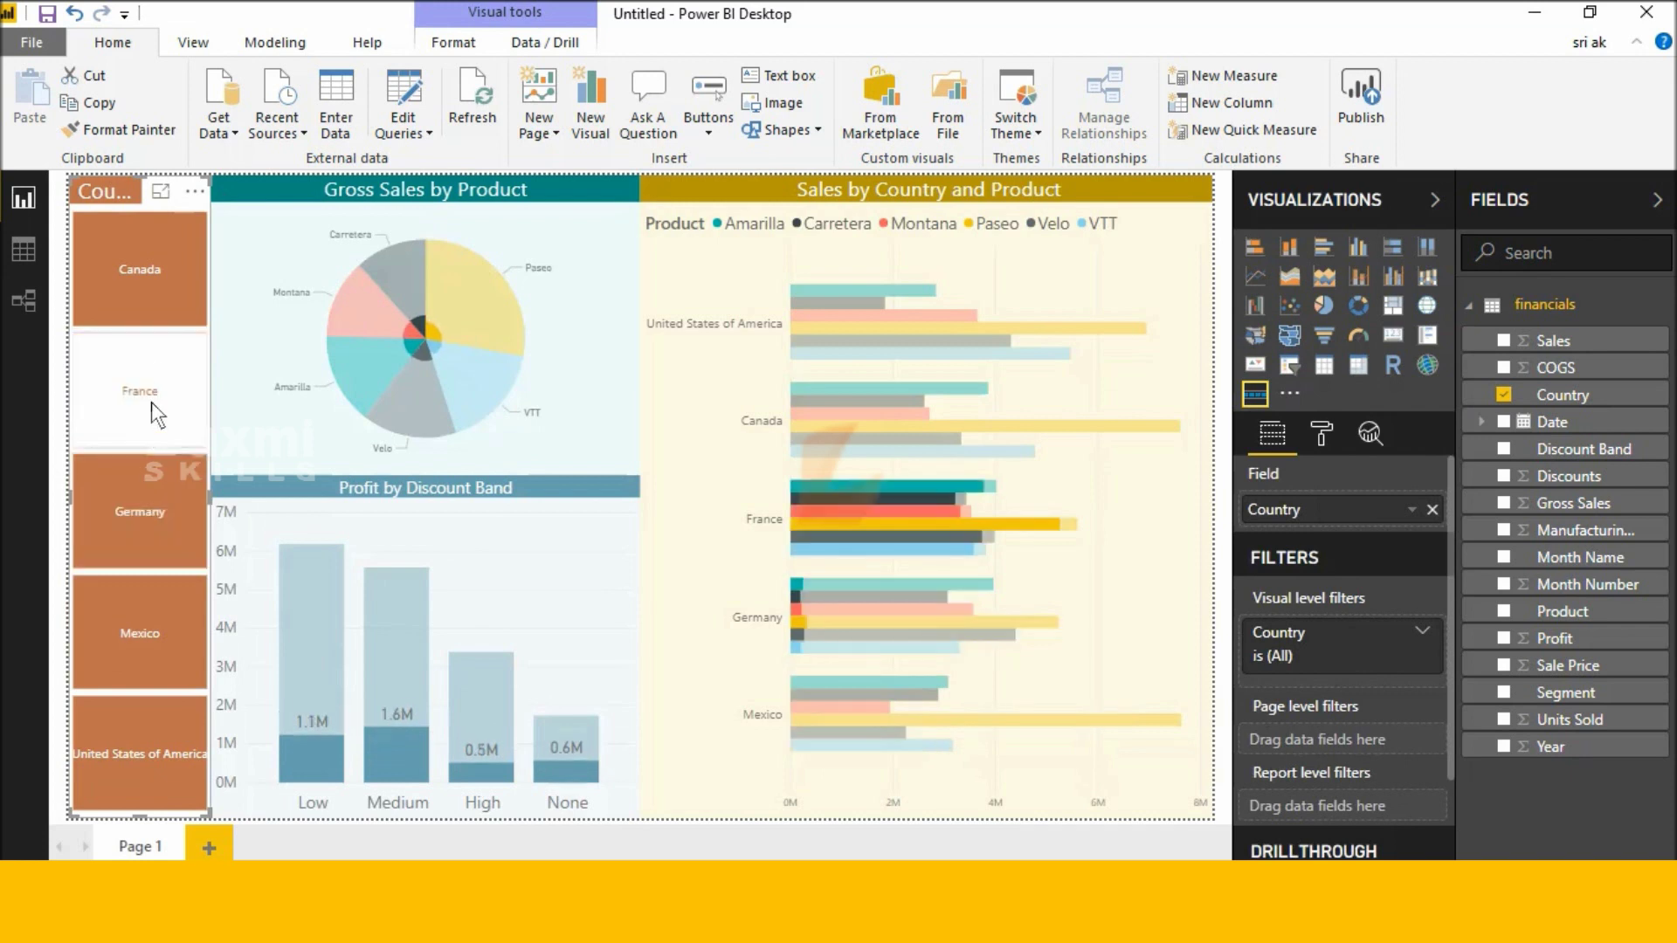
pyautogui.click(166, 306)
pyautogui.click(166, 306)
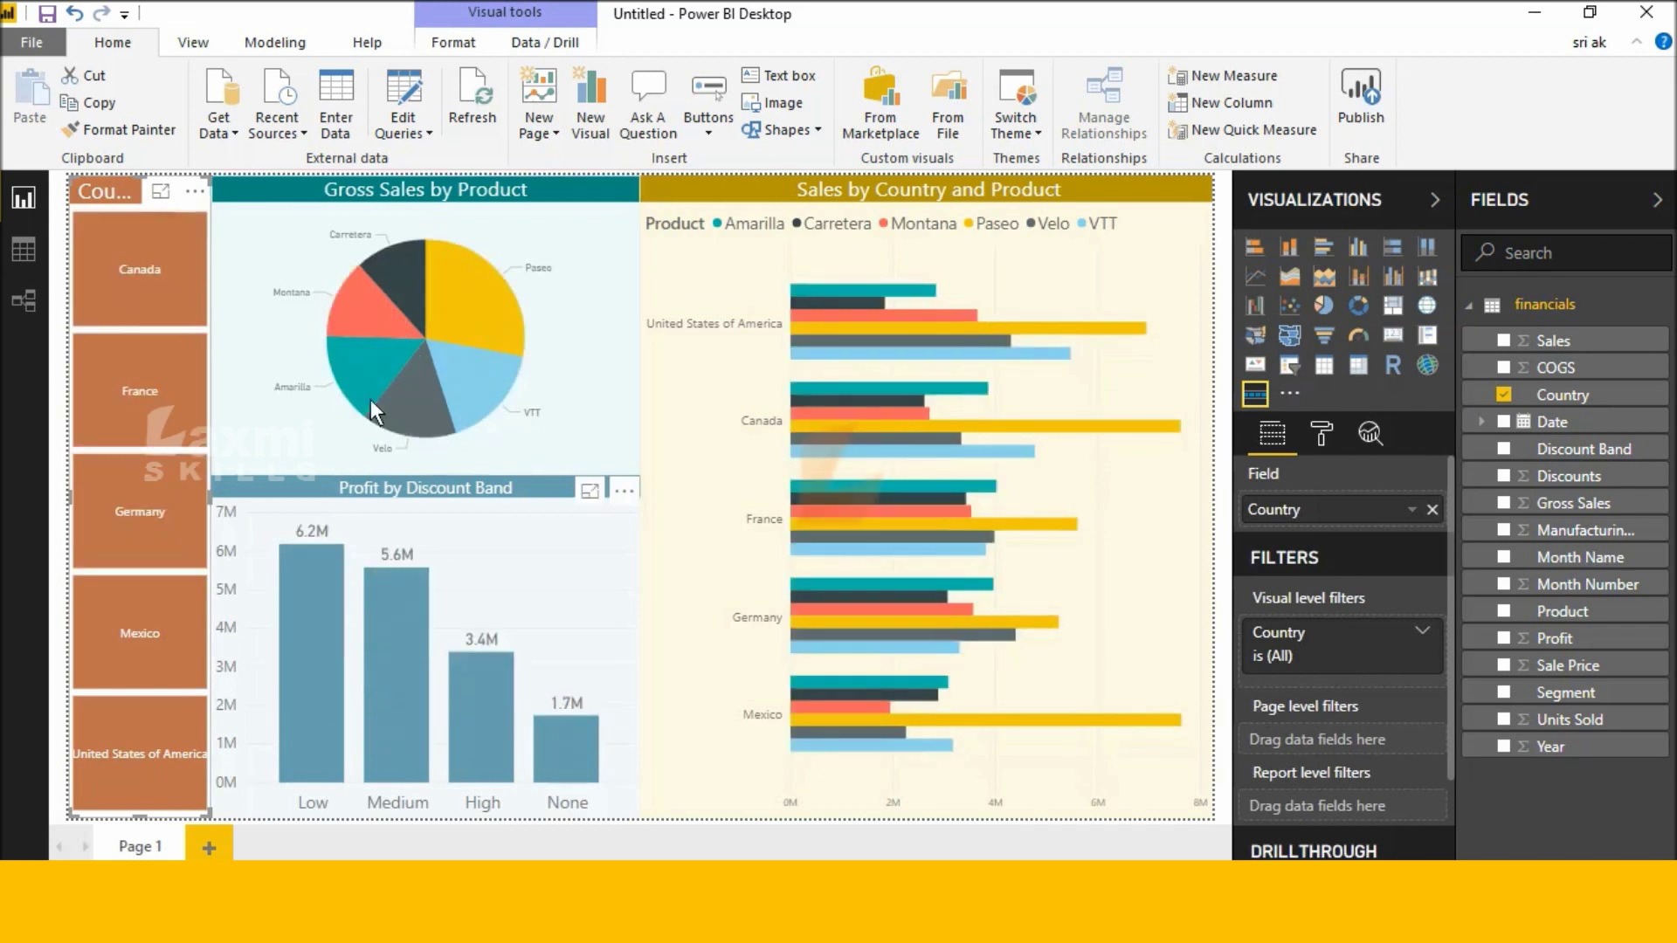
pyautogui.click(150, 761)
pyautogui.click(137, 654)
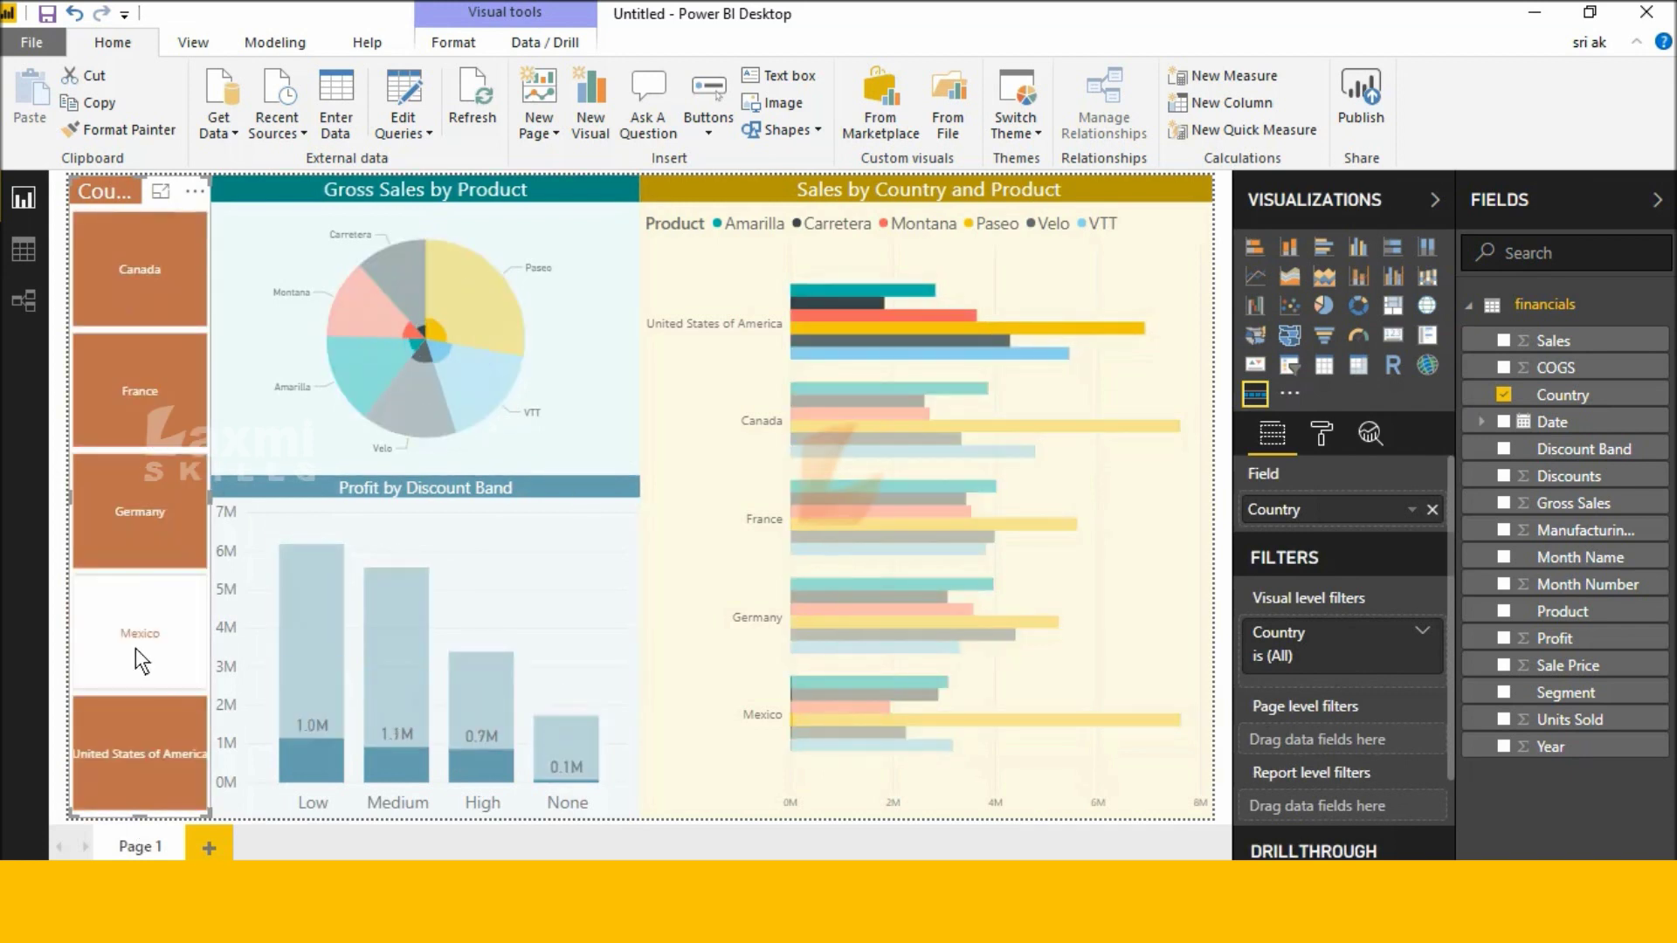
pyautogui.click(155, 508)
pyautogui.click(160, 423)
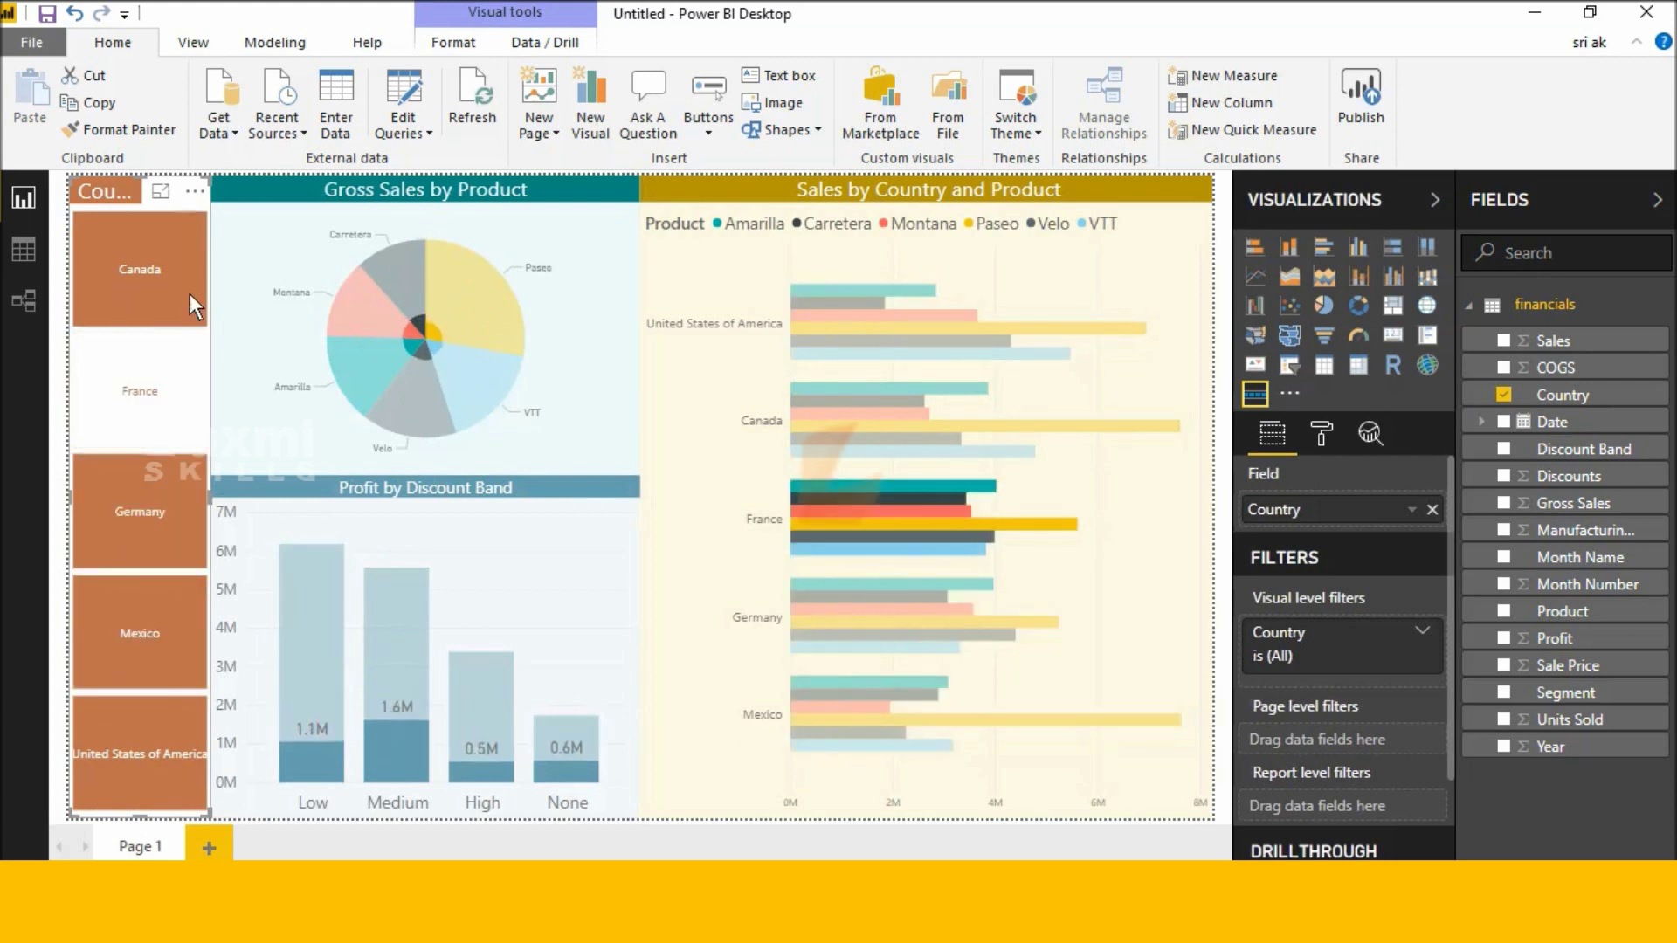
pyautogui.click(190, 290)
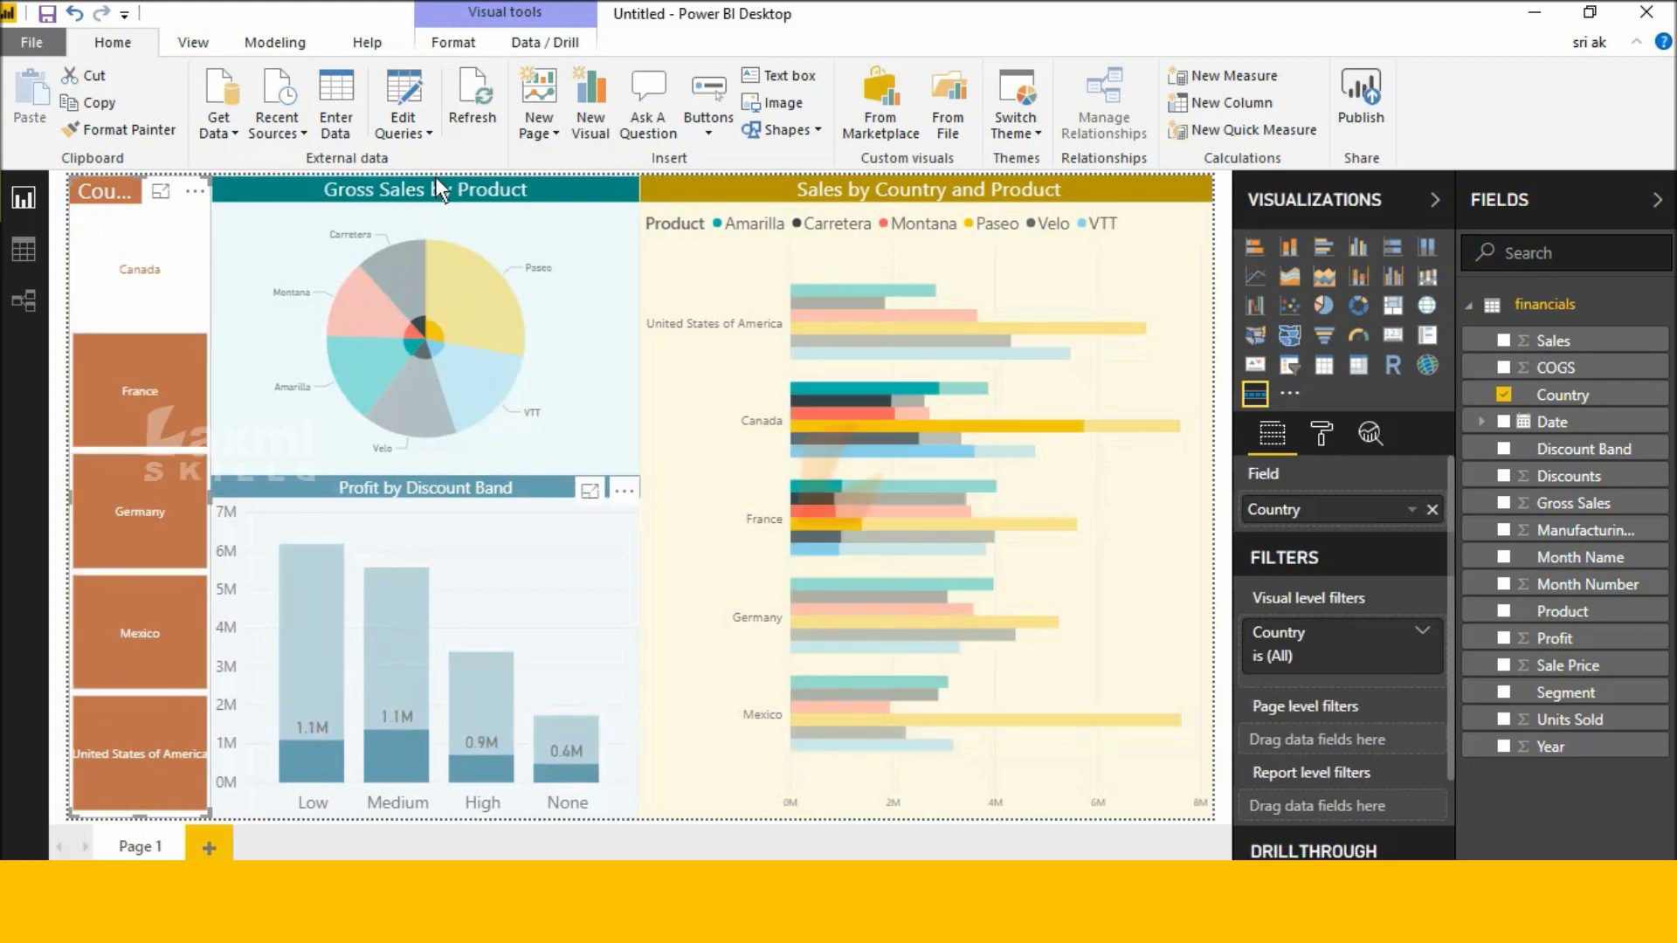
pyautogui.click(144, 249)
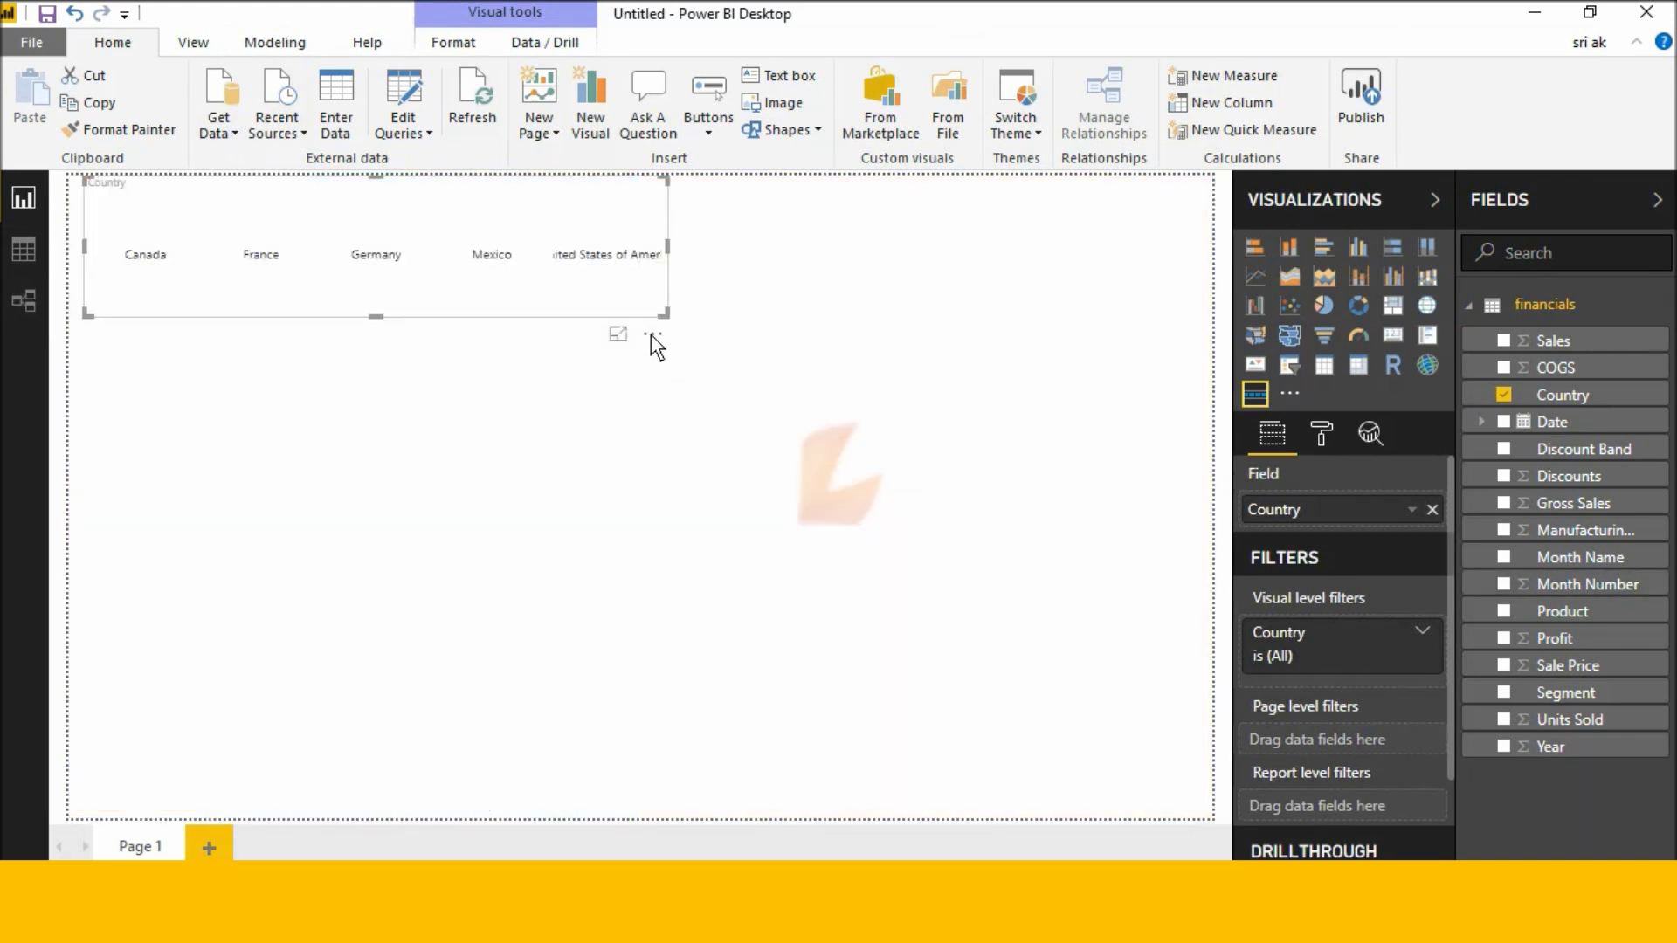
# - Remove the Country slicer and add a clustered bar chart spanning the page's full height over about its right third
pyautogui.click(651, 333)
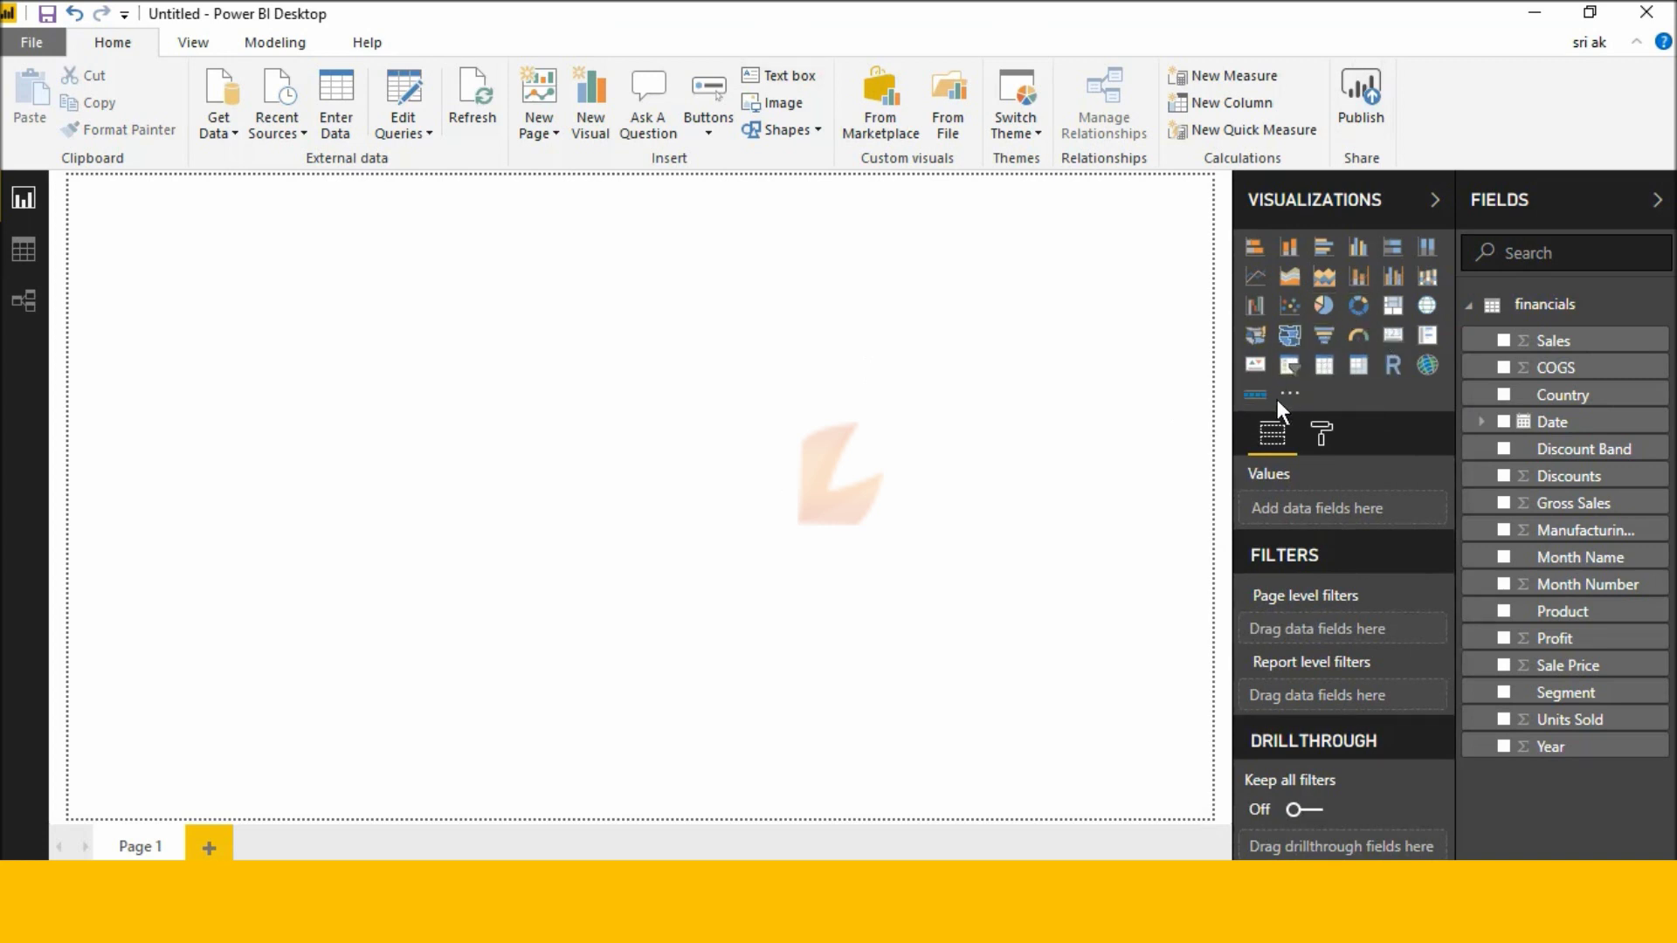
pyautogui.click(1329, 248)
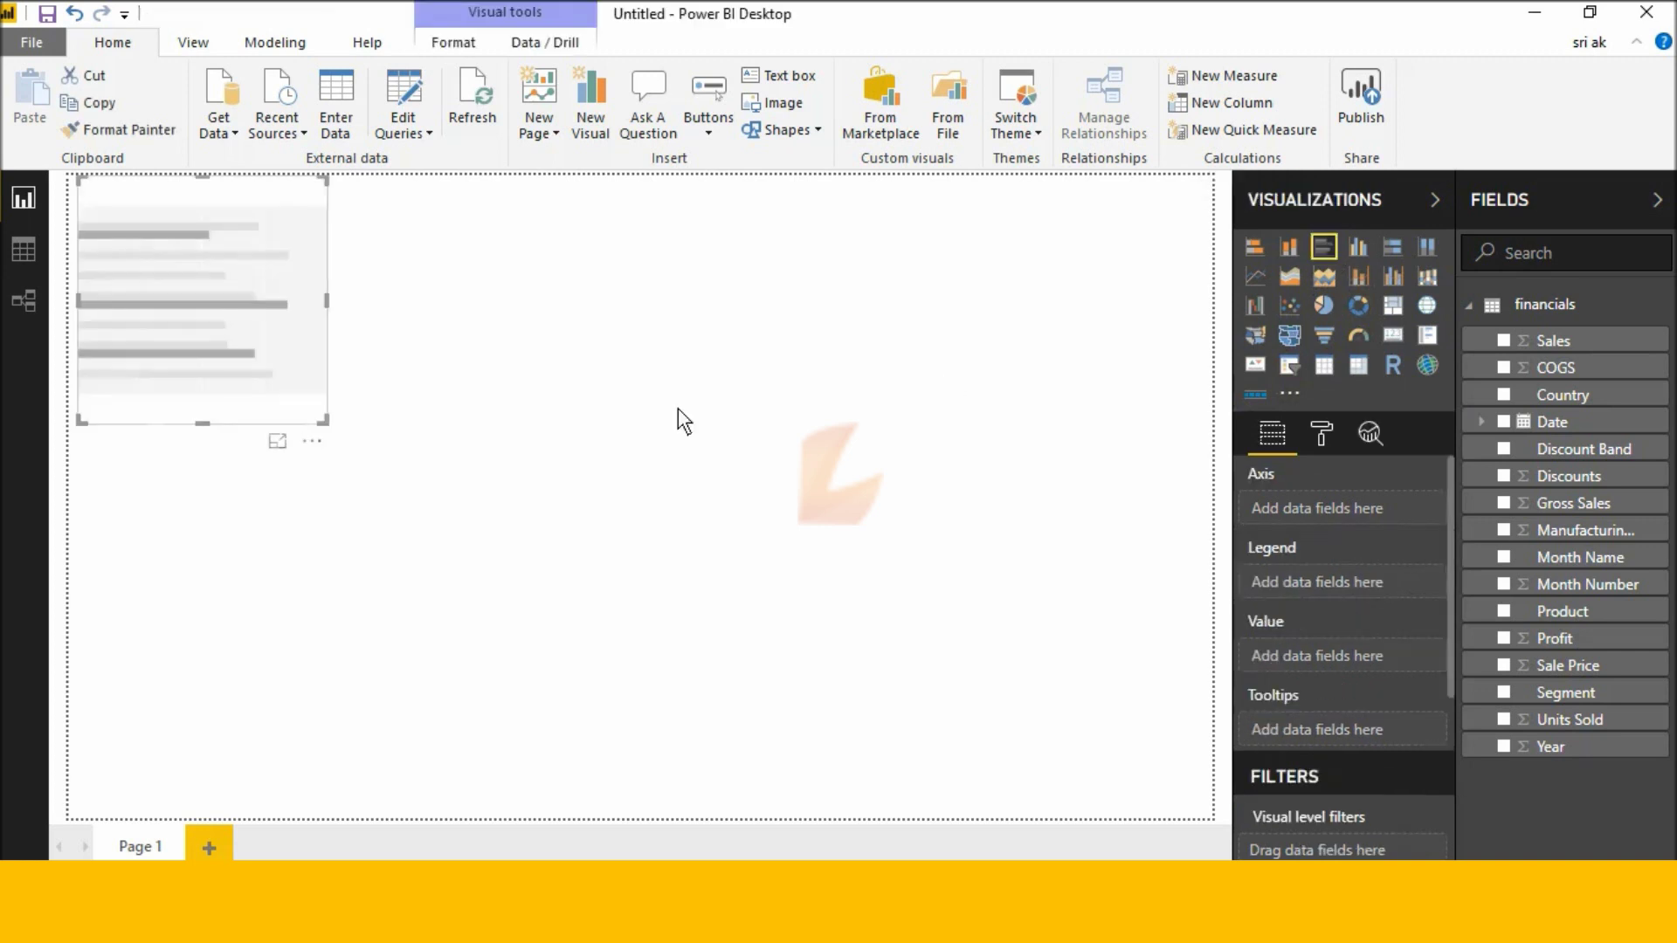
pyautogui.moveTo(437, 403); pyautogui.dragTo(1203, 330)
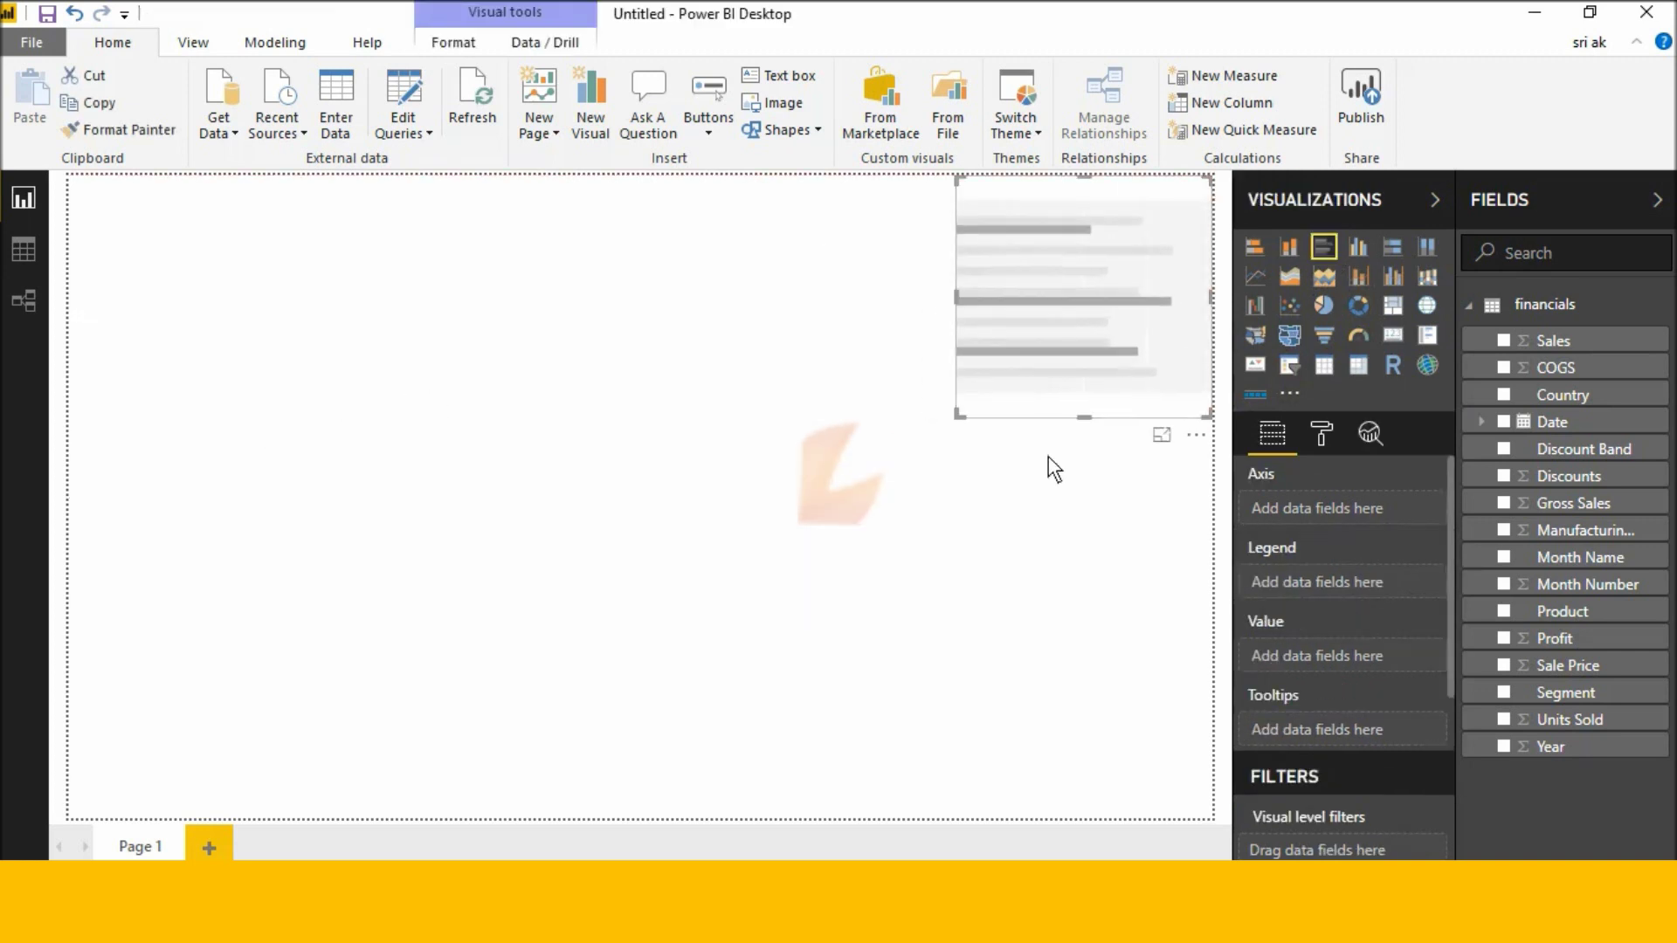
pyautogui.moveTo(1088, 420); pyautogui.dragTo(1078, 817)
pyautogui.moveTo(959, 498); pyautogui.dragTo(786, 507)
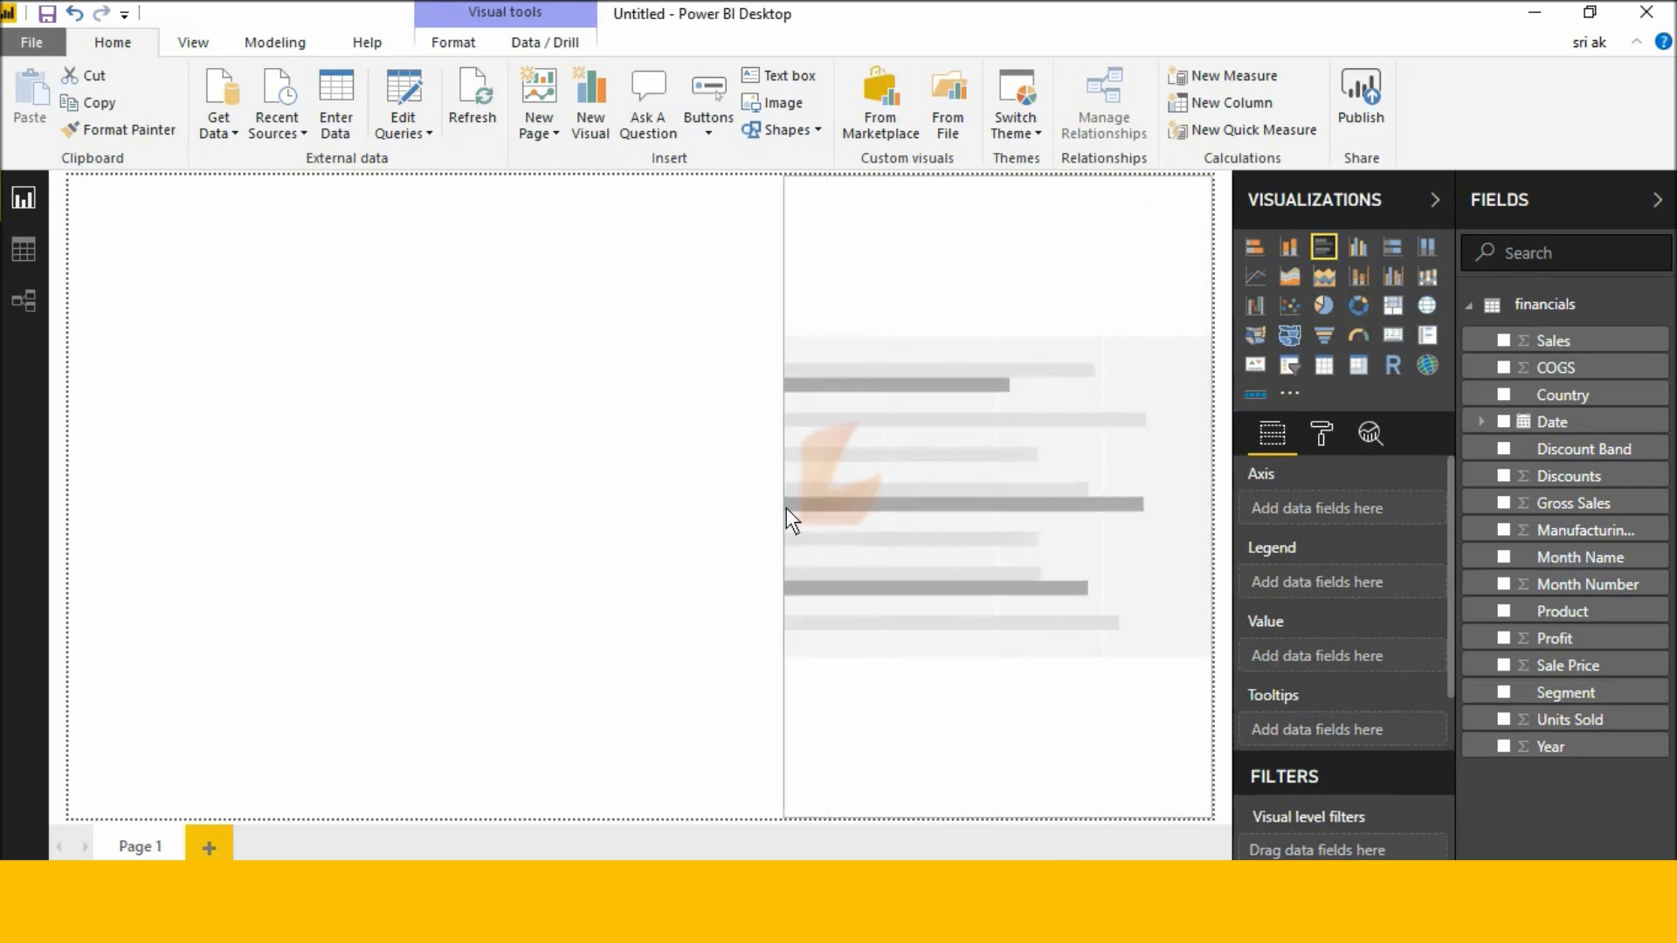
# - Plot Sales by Country in the clustered bar chart
pyautogui.click(1504, 395)
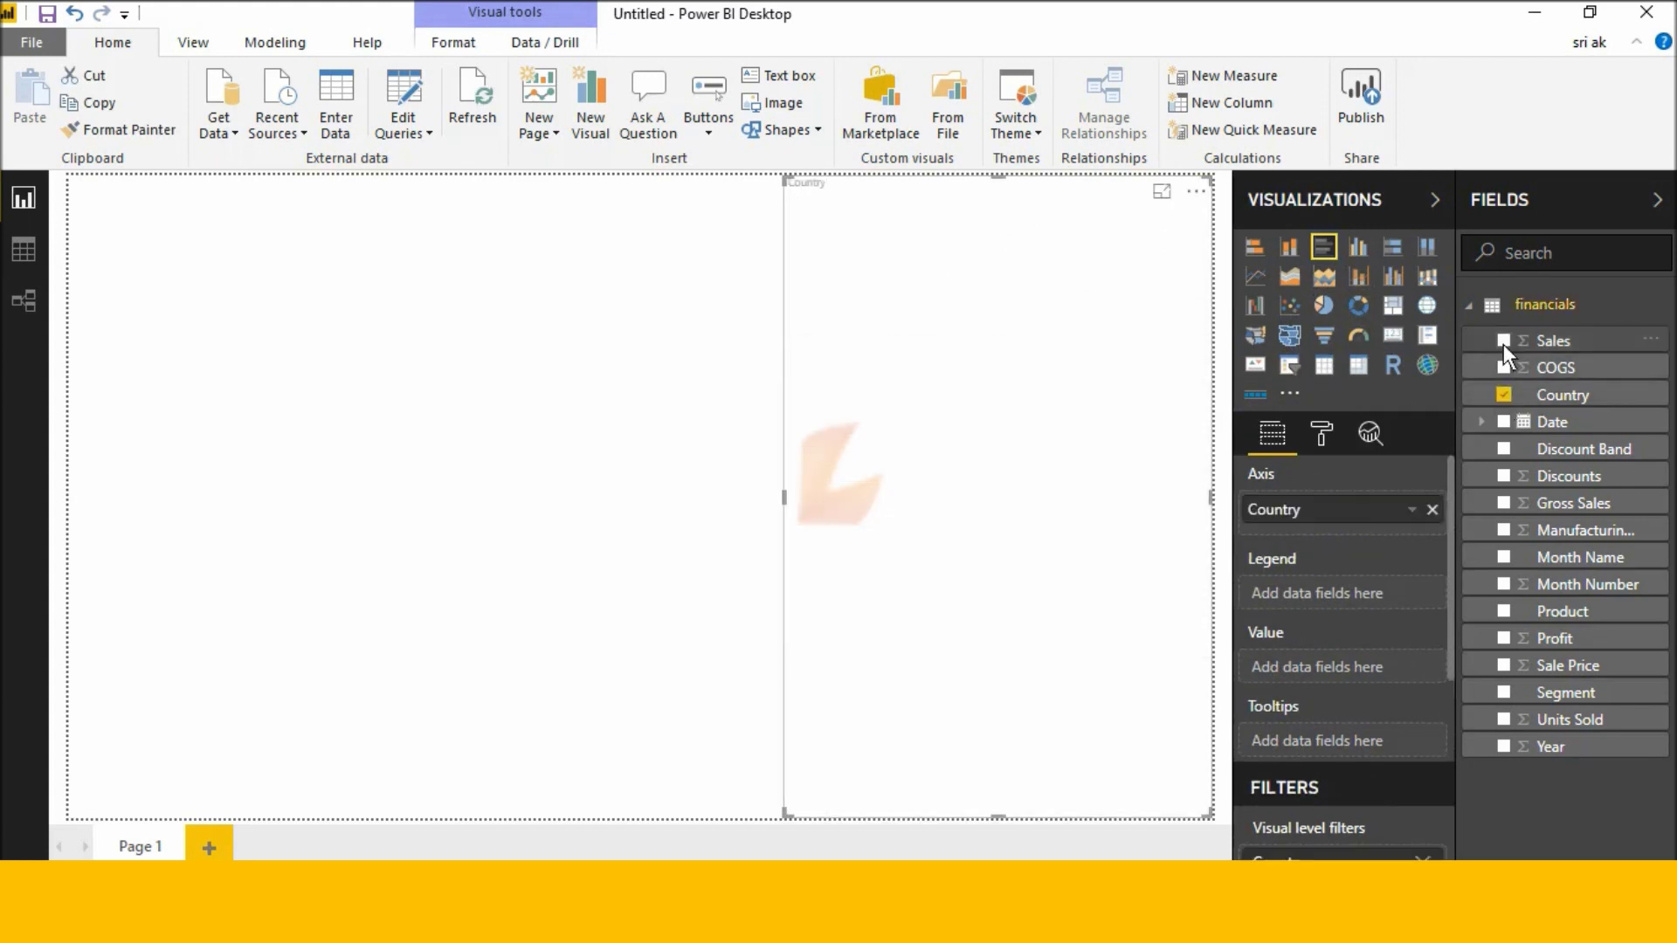
pyautogui.click(1504, 341)
pyautogui.click(1502, 368)
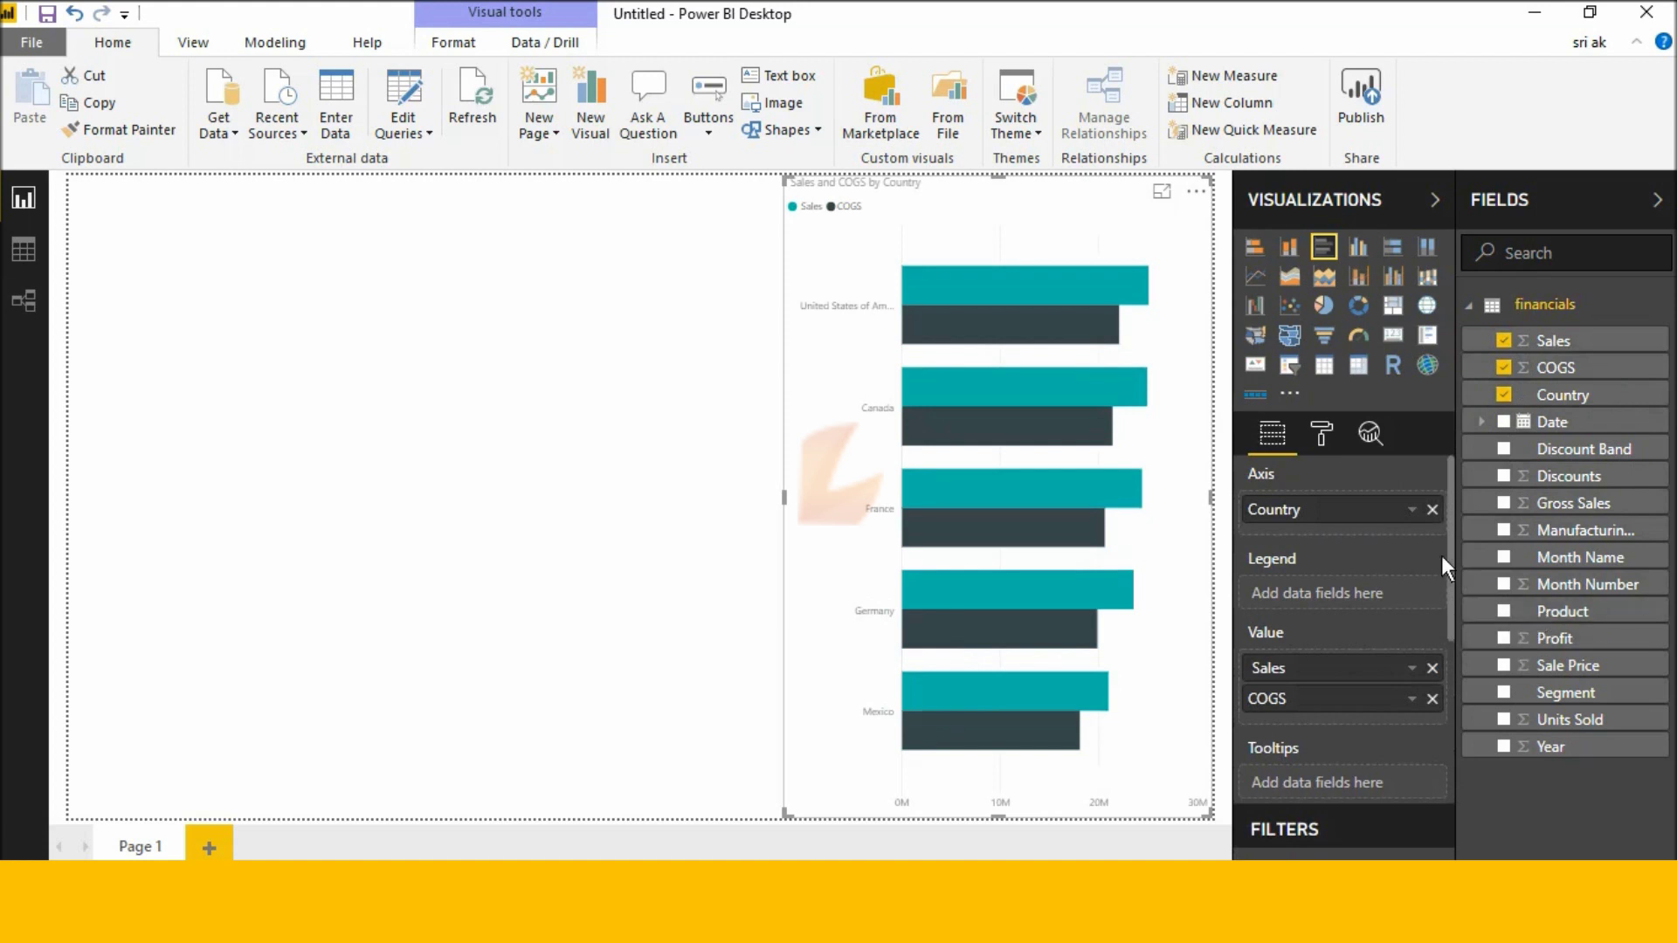
pyautogui.moveTo(1584, 606); pyautogui.dragTo(1371, 521)
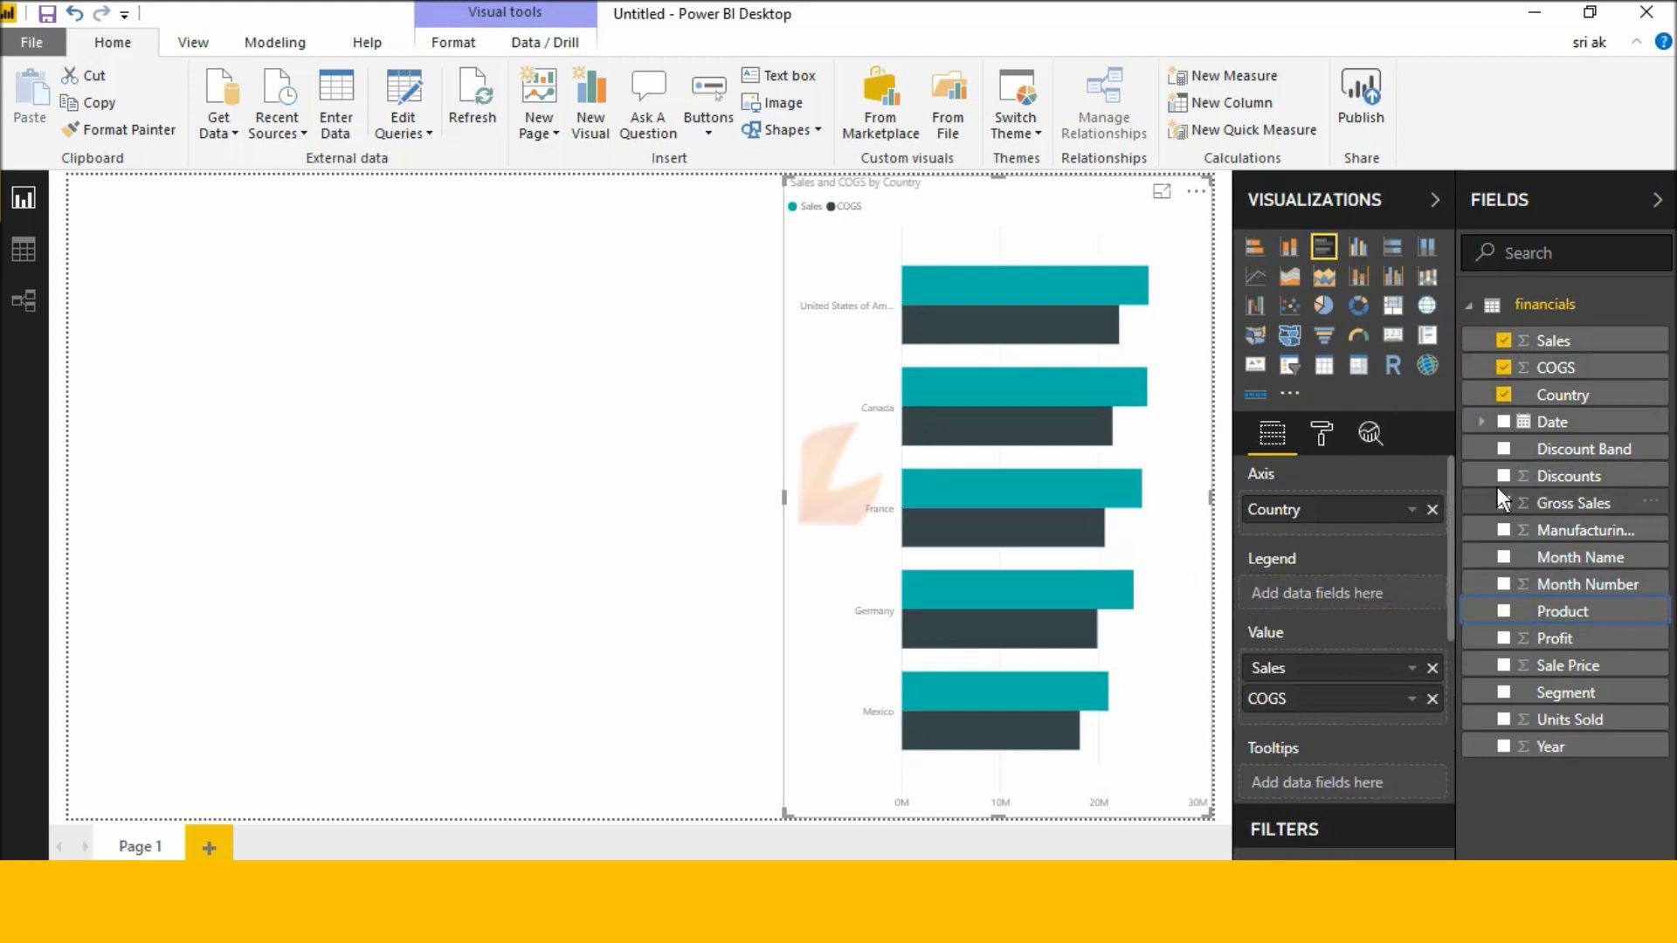
pyautogui.moveTo(1560, 398); pyautogui.dragTo(1495, 368)
pyautogui.click(1504, 368)
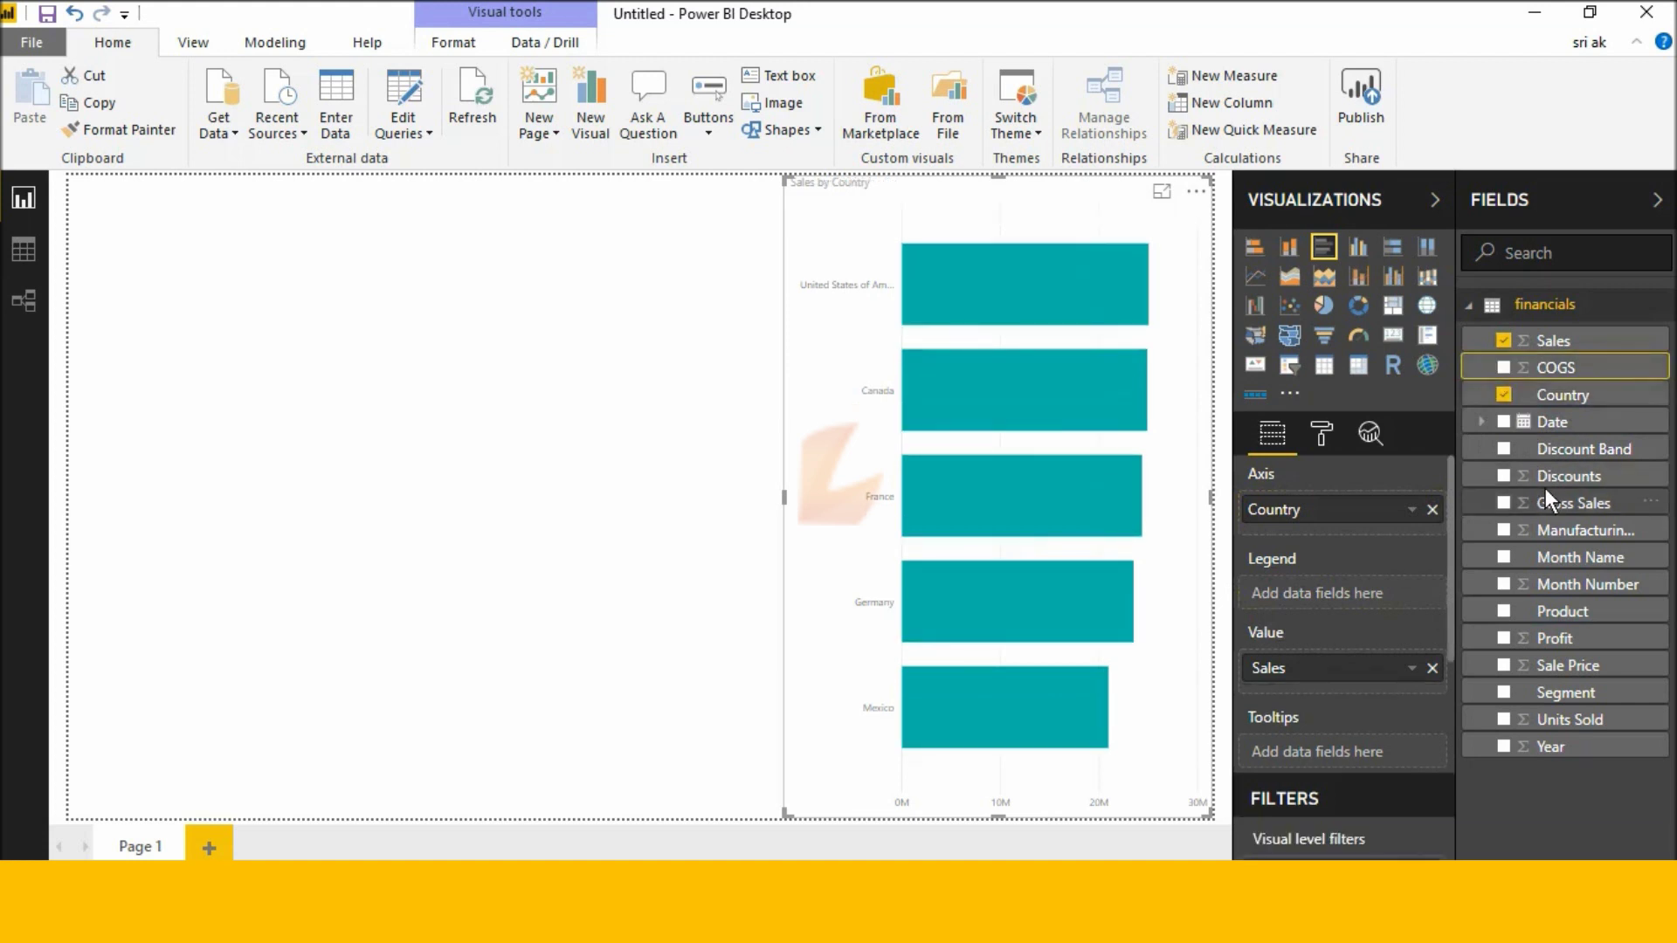
# - Add Product as the bar chart's legend and widen the chart to about half the page width
pyautogui.moveTo(1564, 614); pyautogui.dragTo(1319, 597)
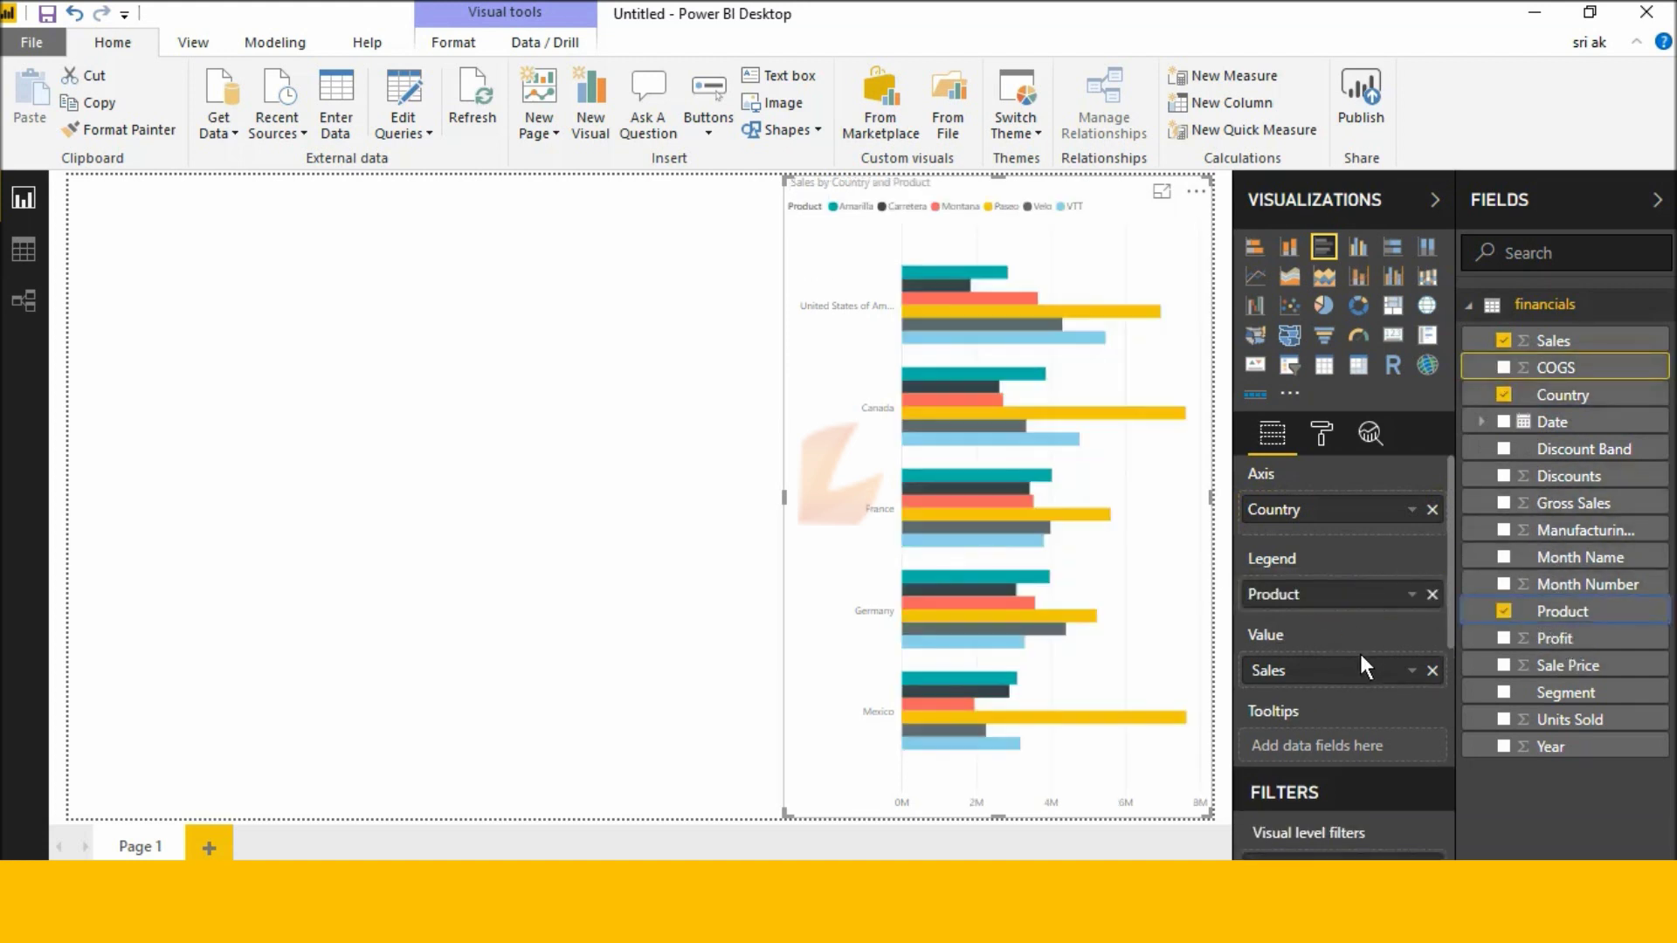
pyautogui.moveTo(789, 501); pyautogui.dragTo(644, 487)
pyautogui.click(643, 486)
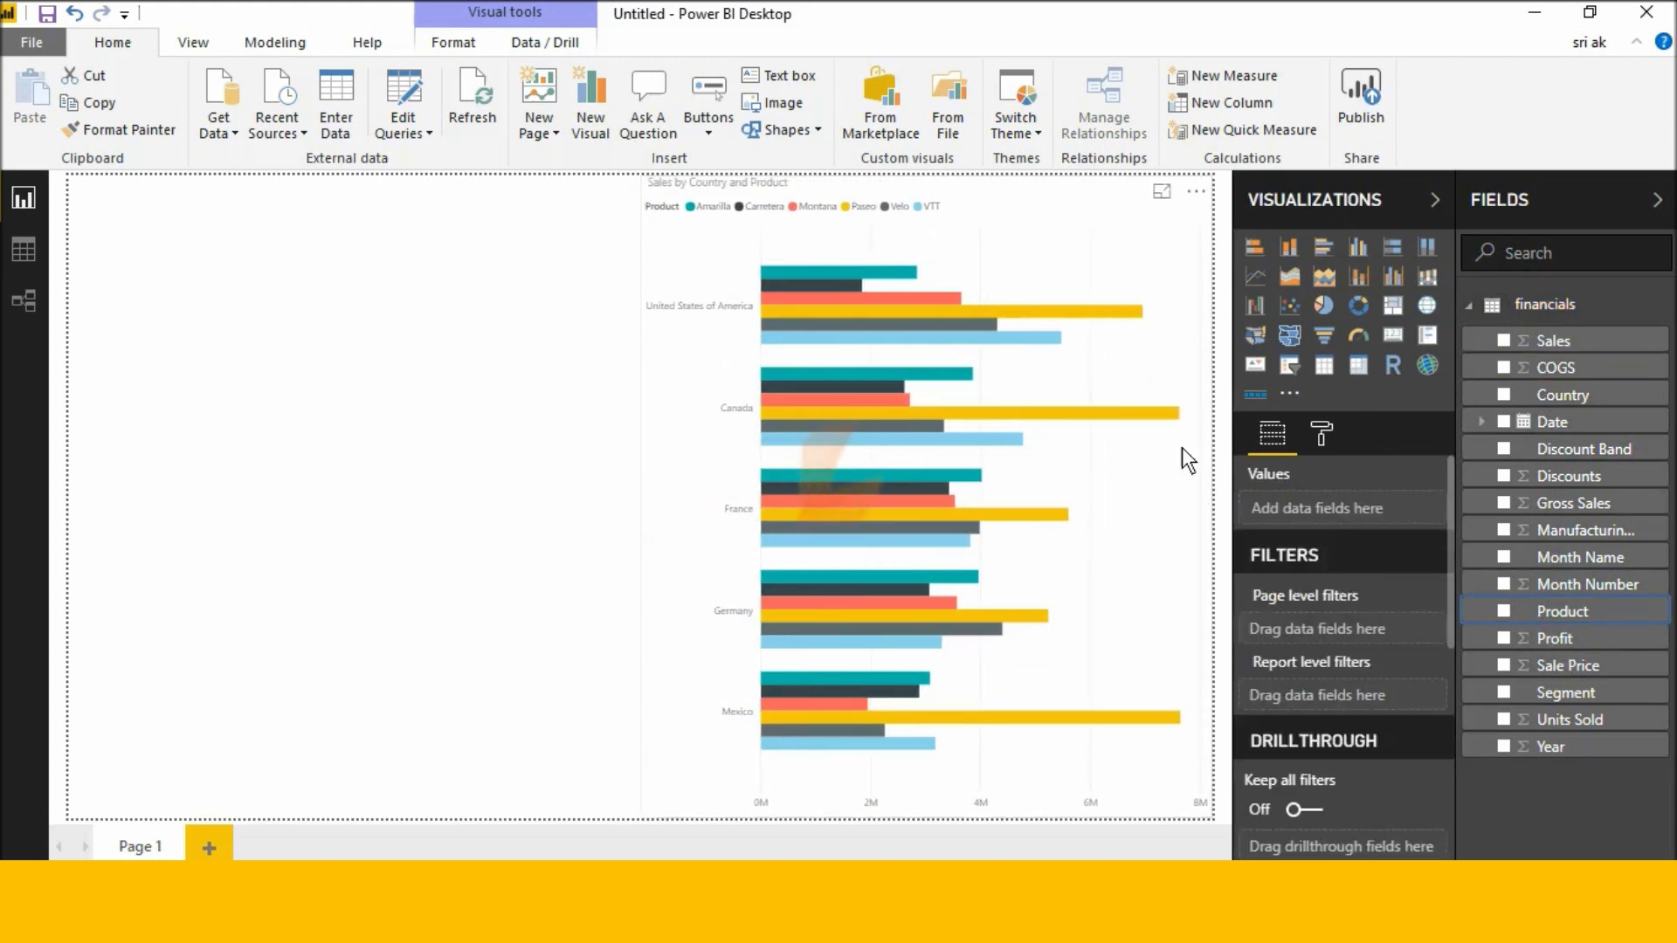
# - Set the bar chart's Y-axis text size to 14
pyautogui.click(1133, 255)
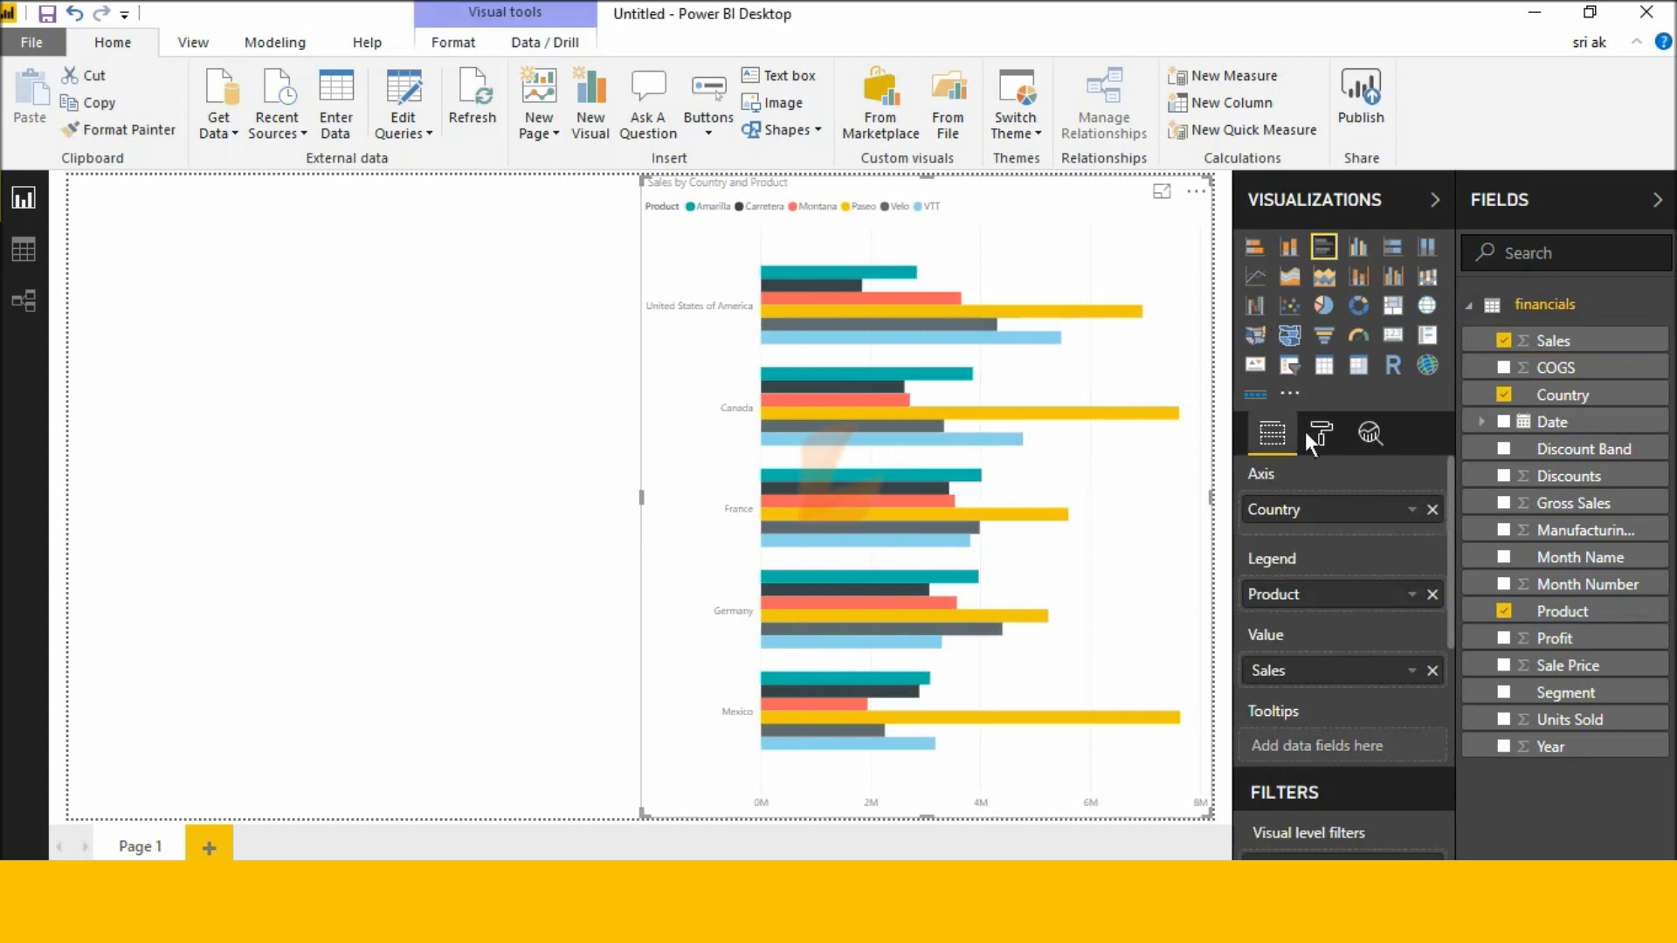
pyautogui.click(1323, 434)
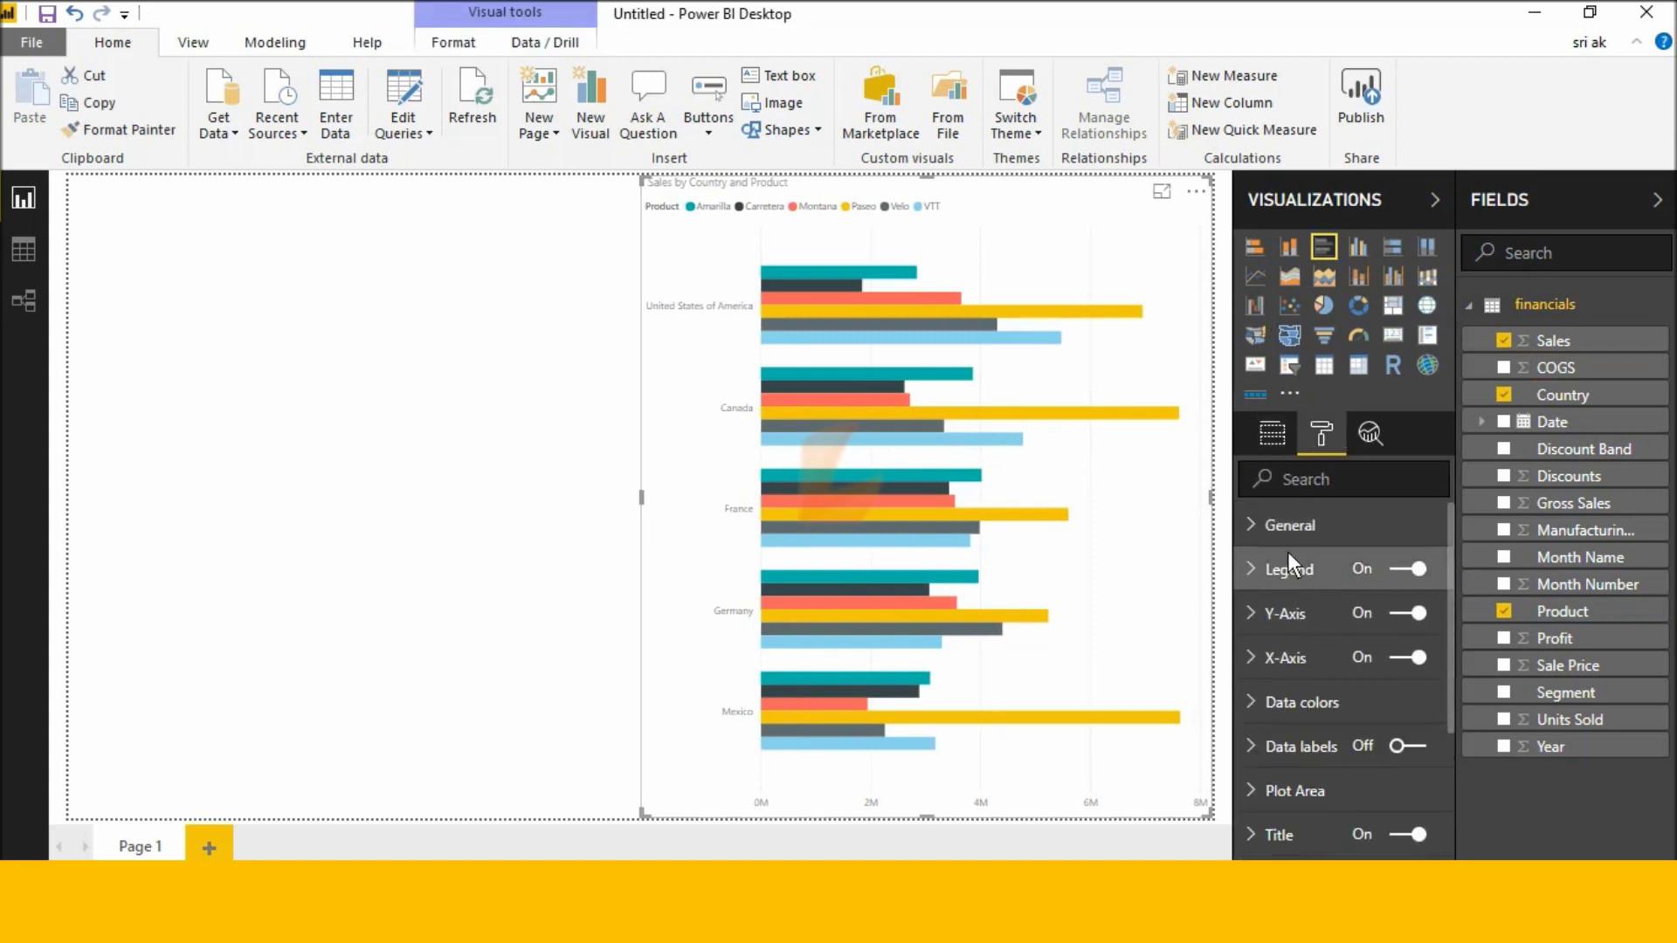
pyautogui.click(1286, 616)
pyautogui.scroll(-5, 1291, 656)
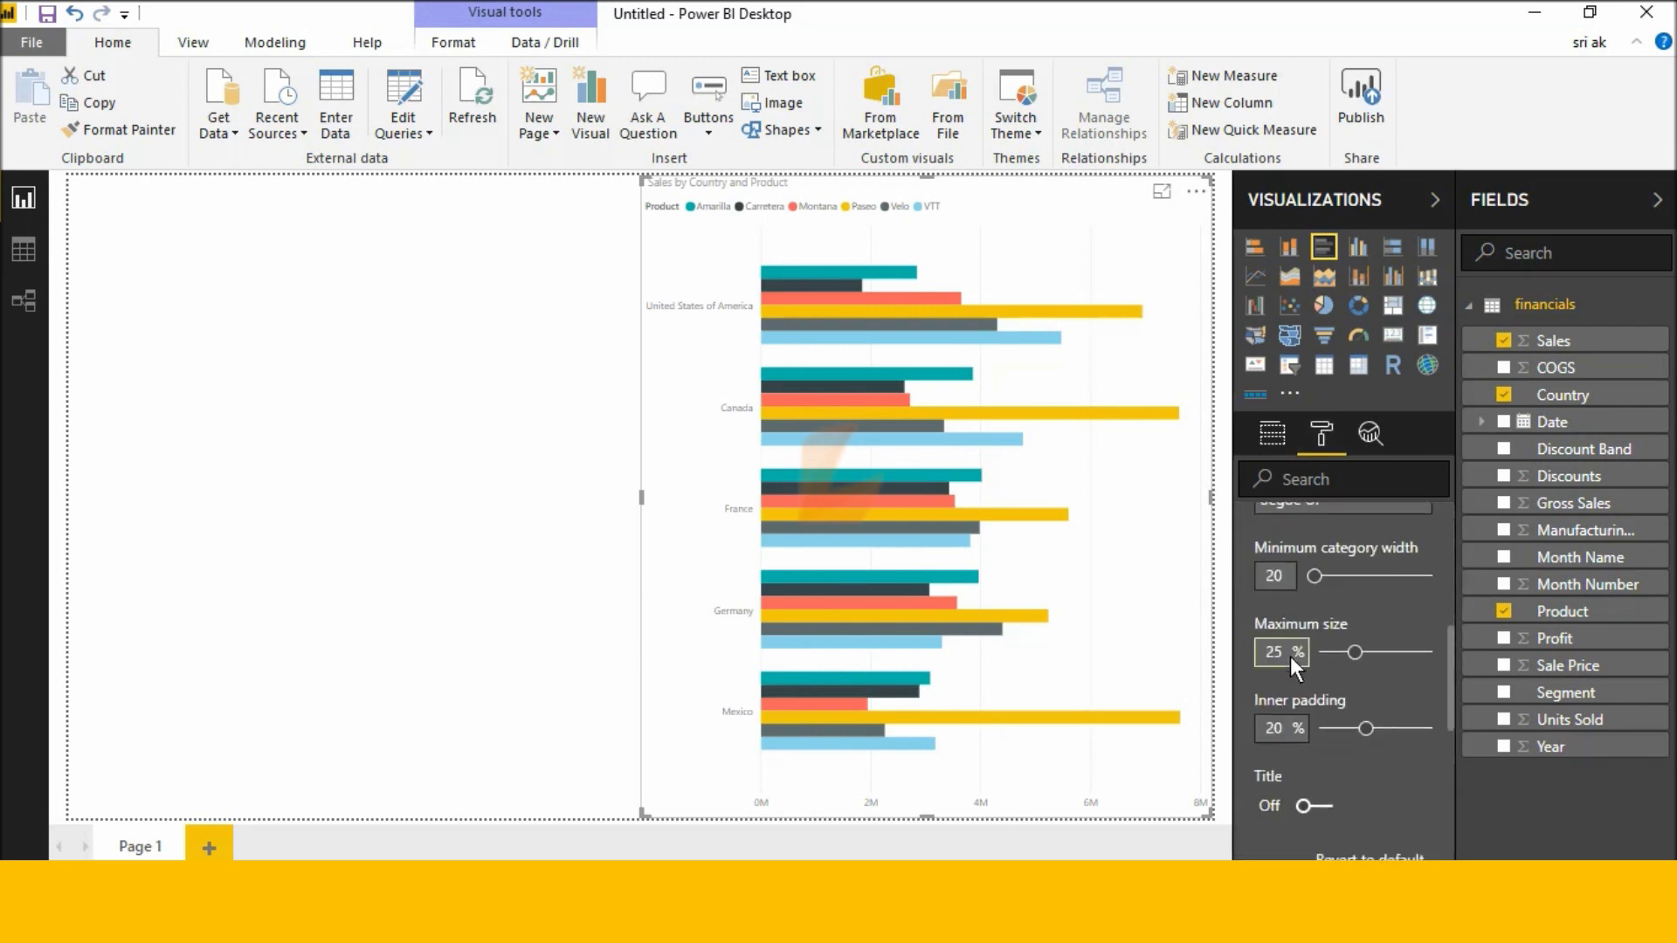
pyautogui.scroll(2, 1307, 672)
pyautogui.click(1322, 663)
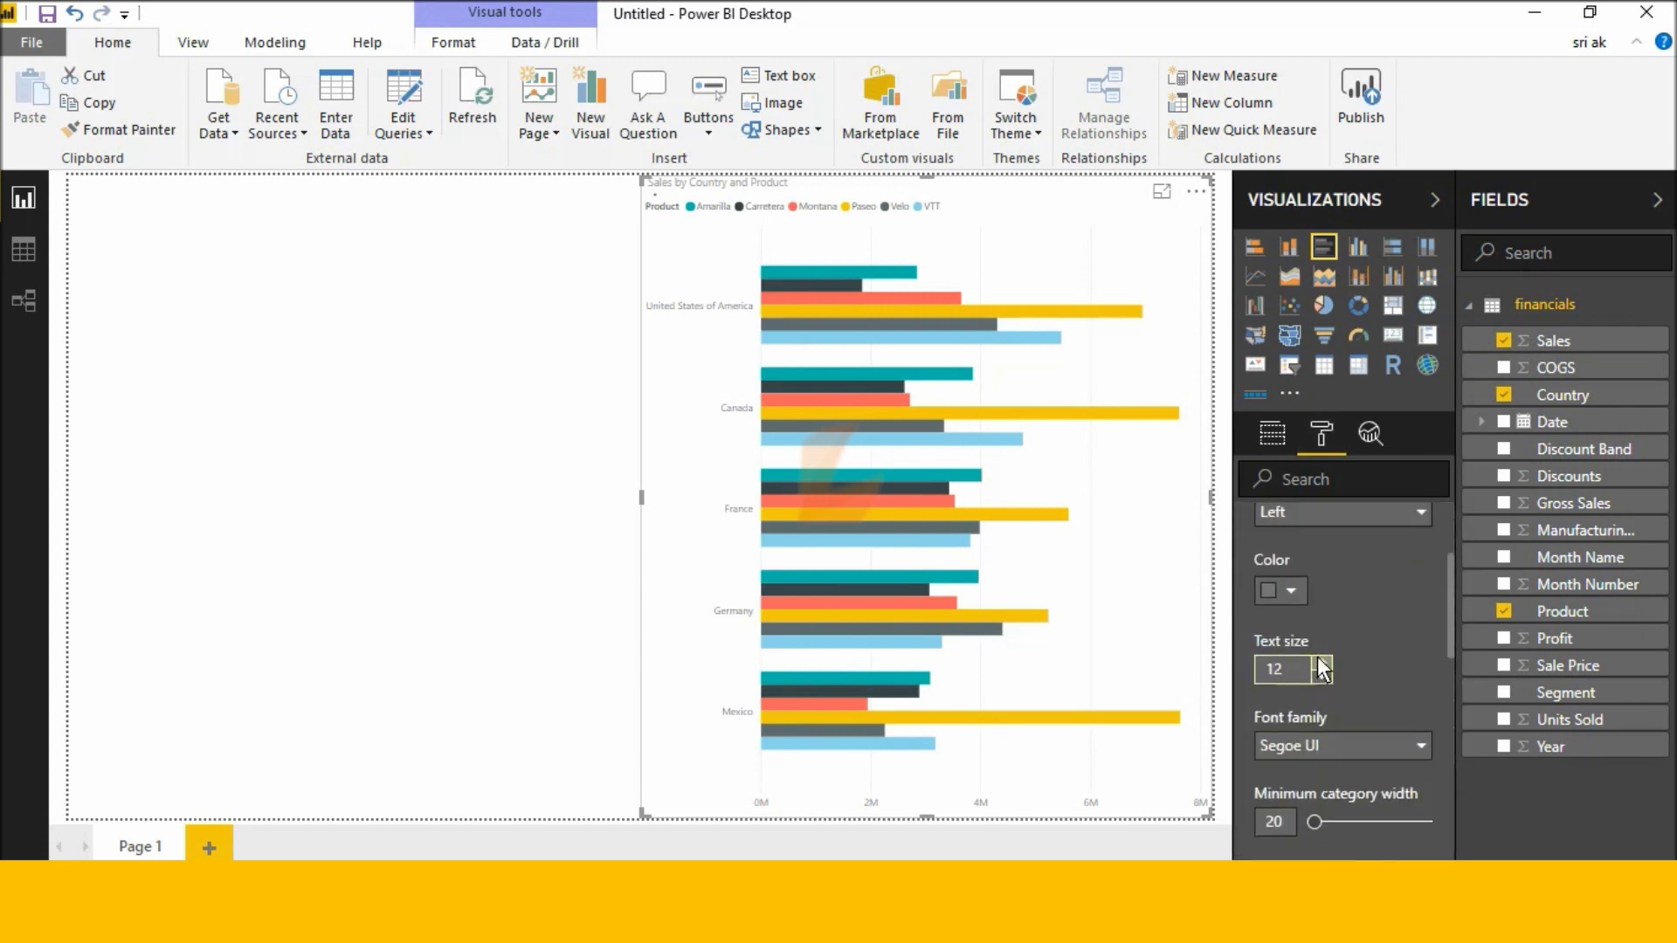
pyautogui.click(1323, 662)
pyautogui.click(1322, 663)
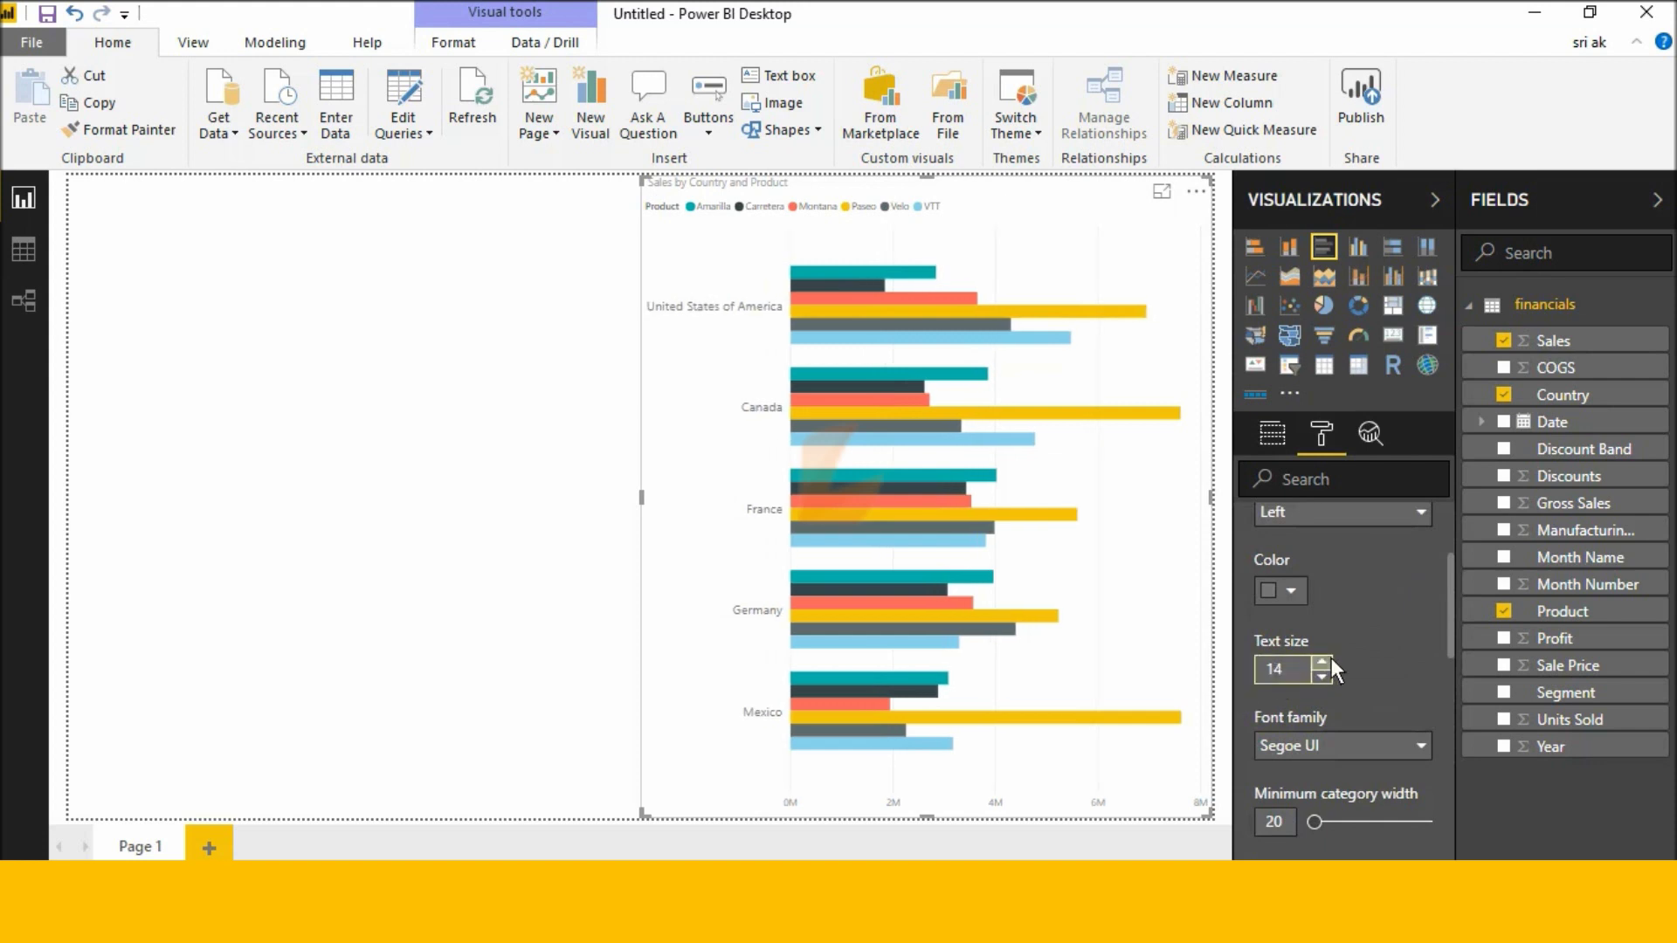
# - Increase the bar chart's legend text size to 15 and reduce it by one step
pyautogui.scroll(-3, 1334, 669)
pyautogui.scroll(5, 1338, 669)
pyautogui.scroll(-2, 1339, 669)
pyautogui.scroll(2, 1272, 559)
pyautogui.click(1277, 564)
pyautogui.scroll(-2, 1287, 583)
pyautogui.scroll(-3, 1288, 596)
pyautogui.click(1323, 652)
pyautogui.click(1323, 652)
pyautogui.click(1323, 651)
pyautogui.click(1324, 651)
pyautogui.click(1323, 652)
pyautogui.click(1323, 652)
pyautogui.click(1323, 652)
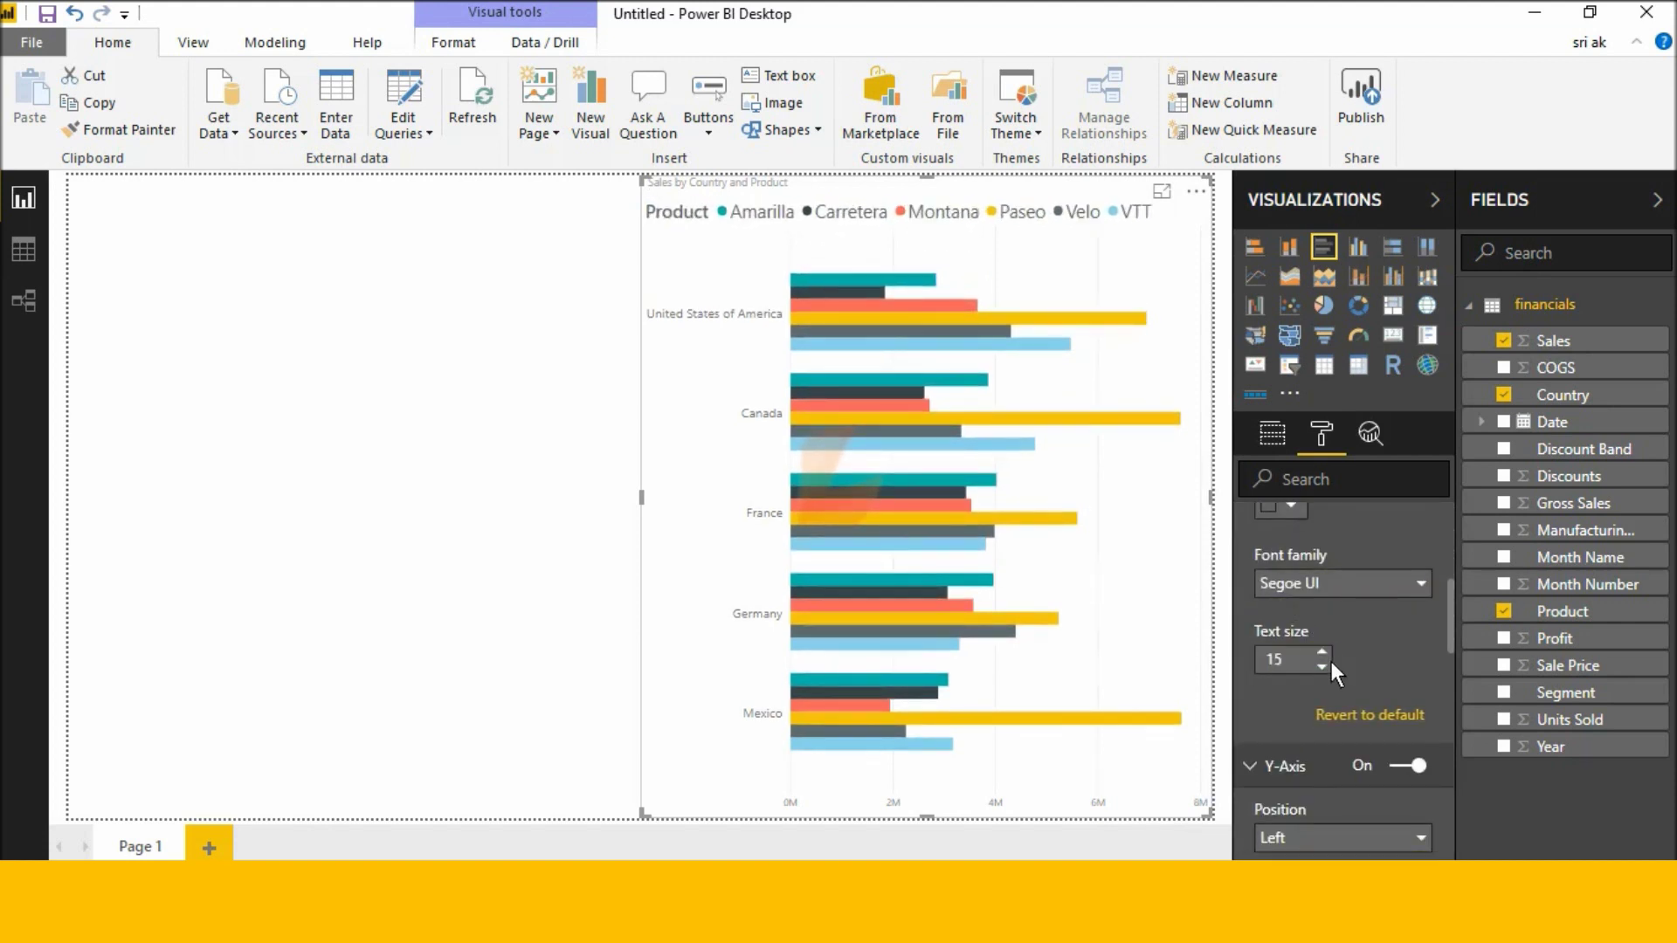
pyautogui.click(1318, 663)
# - Give the bar chart's title a white font on a dark yellow background
pyautogui.scroll(-3, 1334, 658)
pyautogui.scroll(-8, 1335, 657)
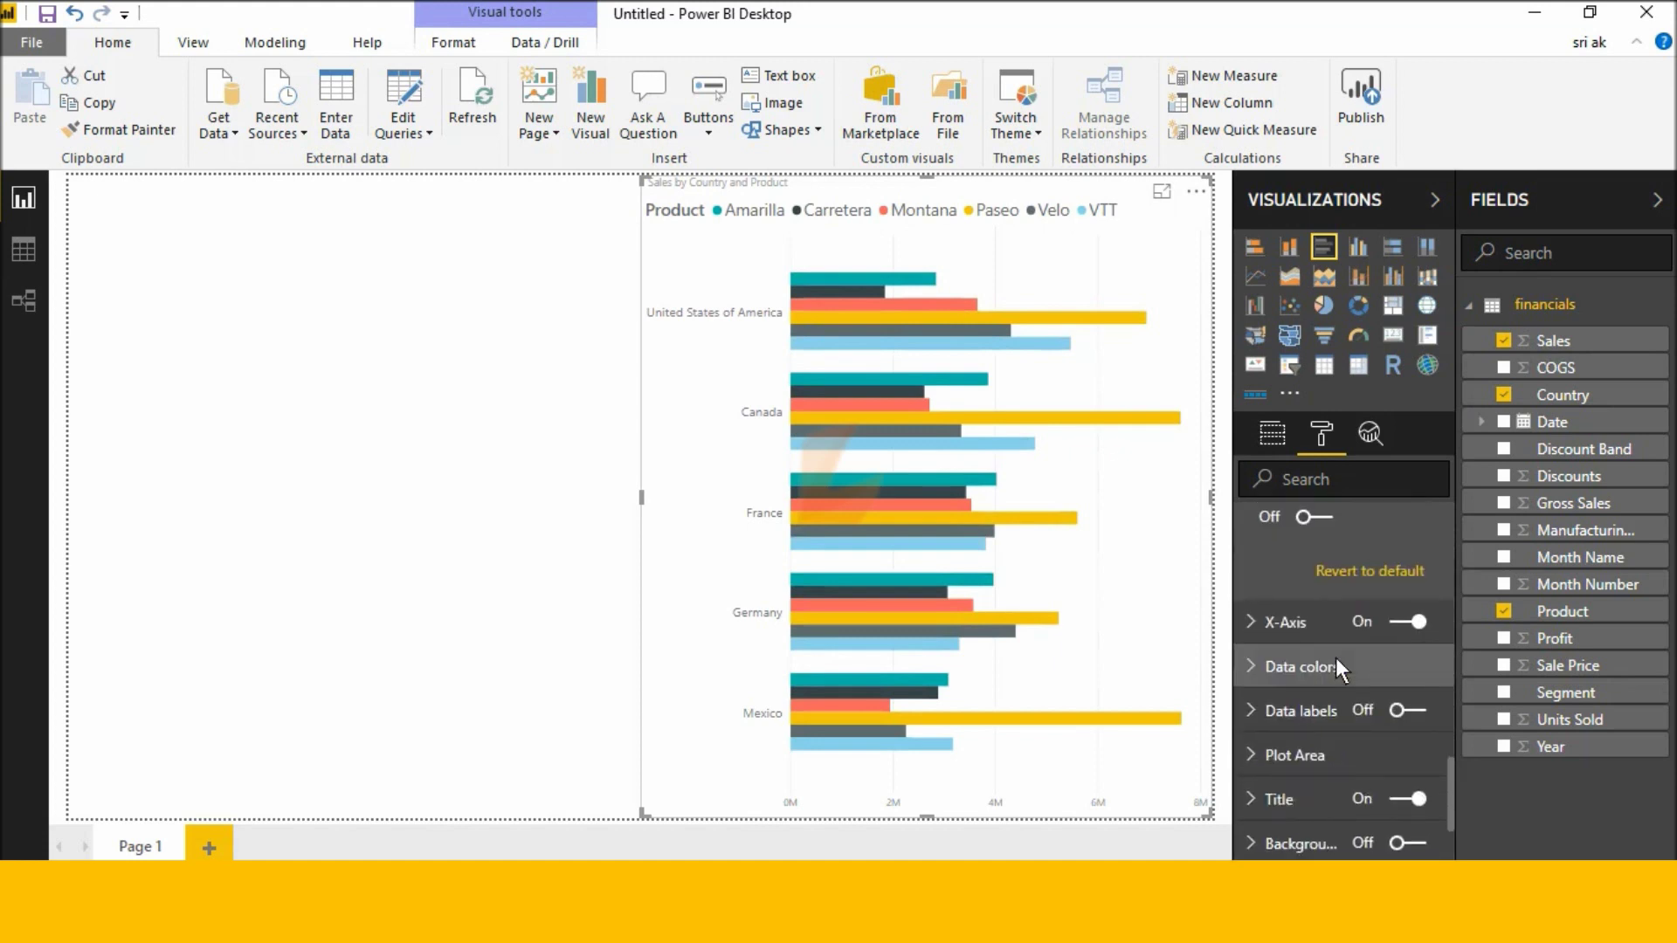
pyautogui.scroll(-4, 1334, 657)
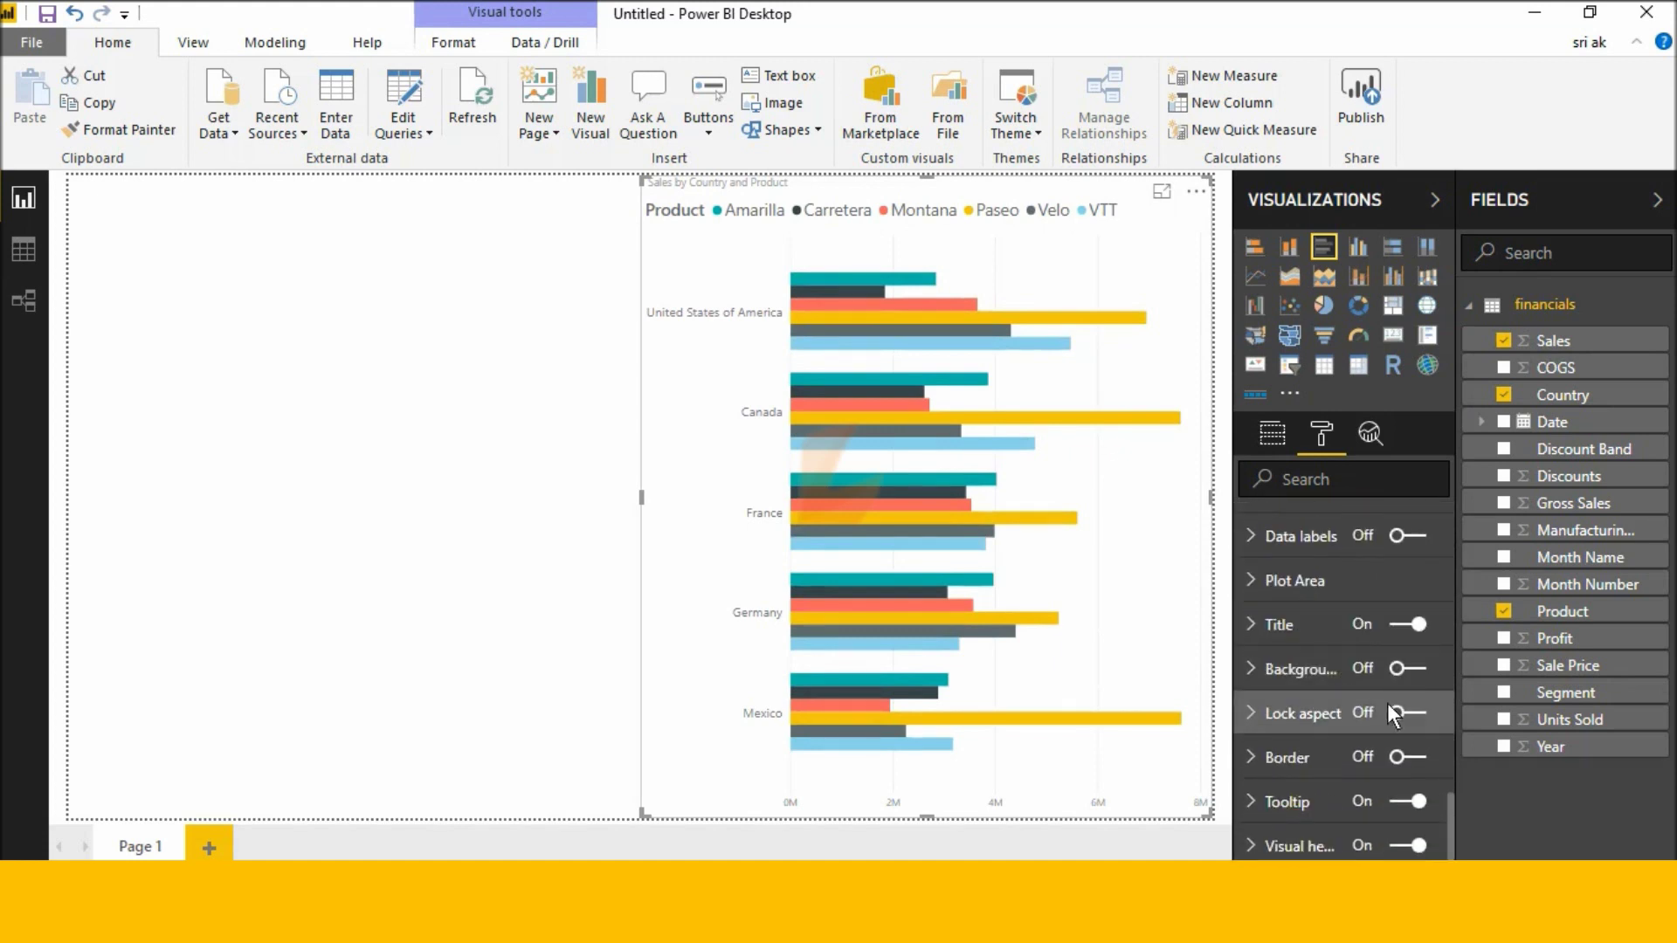
pyautogui.click(1307, 625)
pyautogui.scroll(-5, 1298, 753)
pyautogui.scroll(3, 1292, 668)
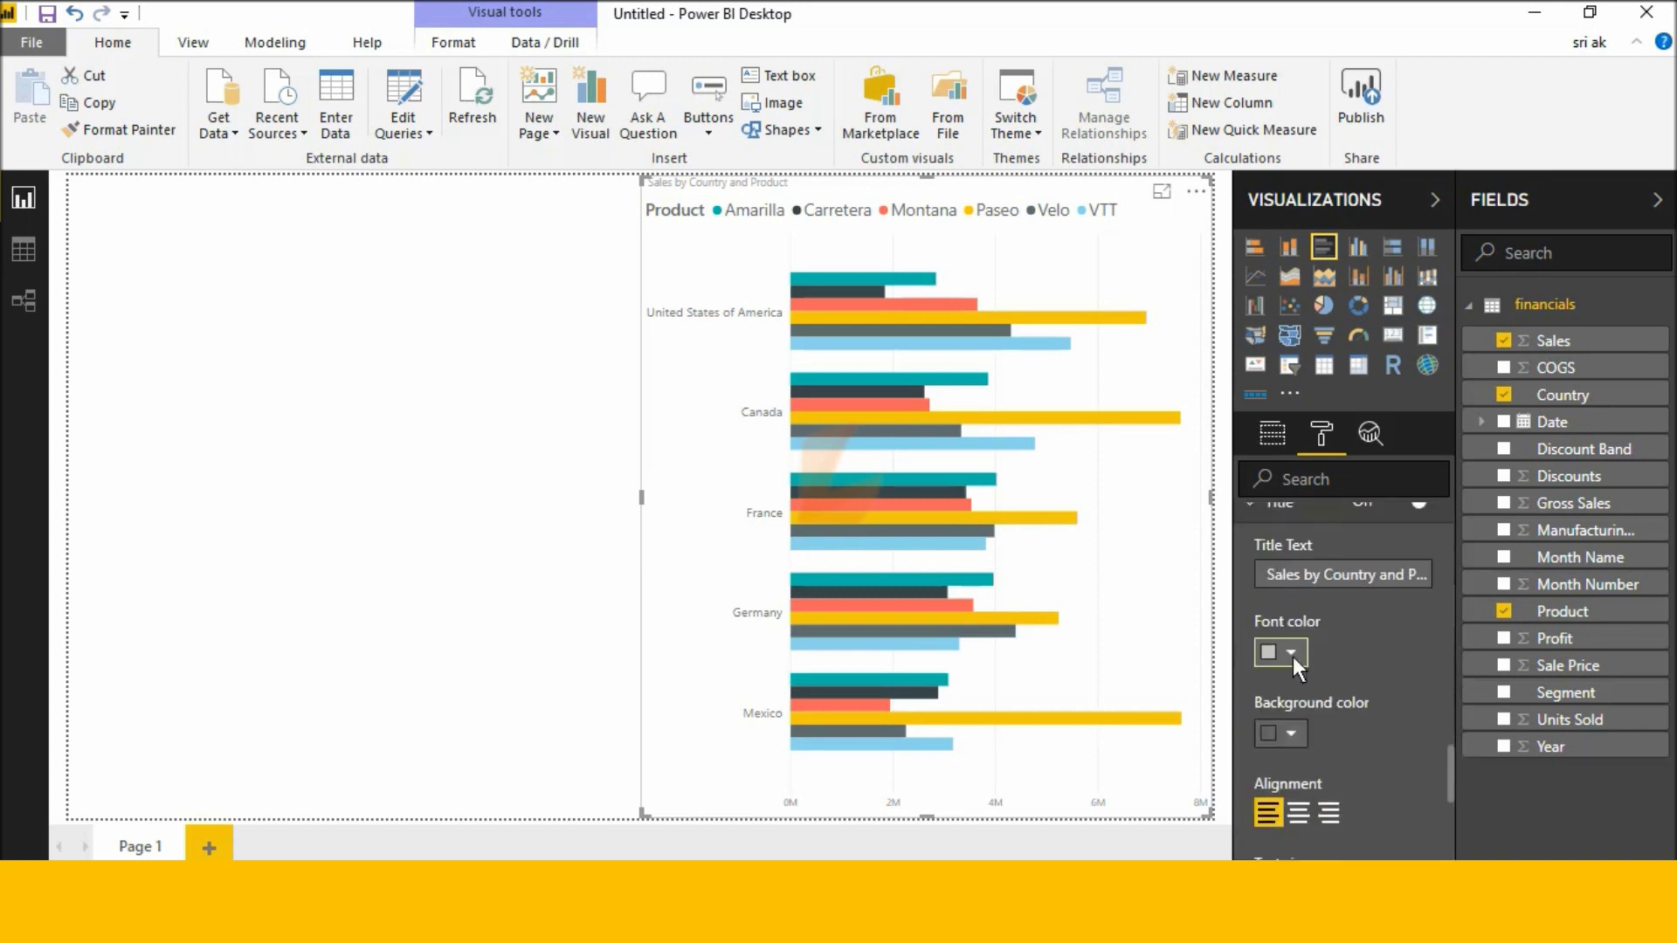
pyautogui.click(1292, 655)
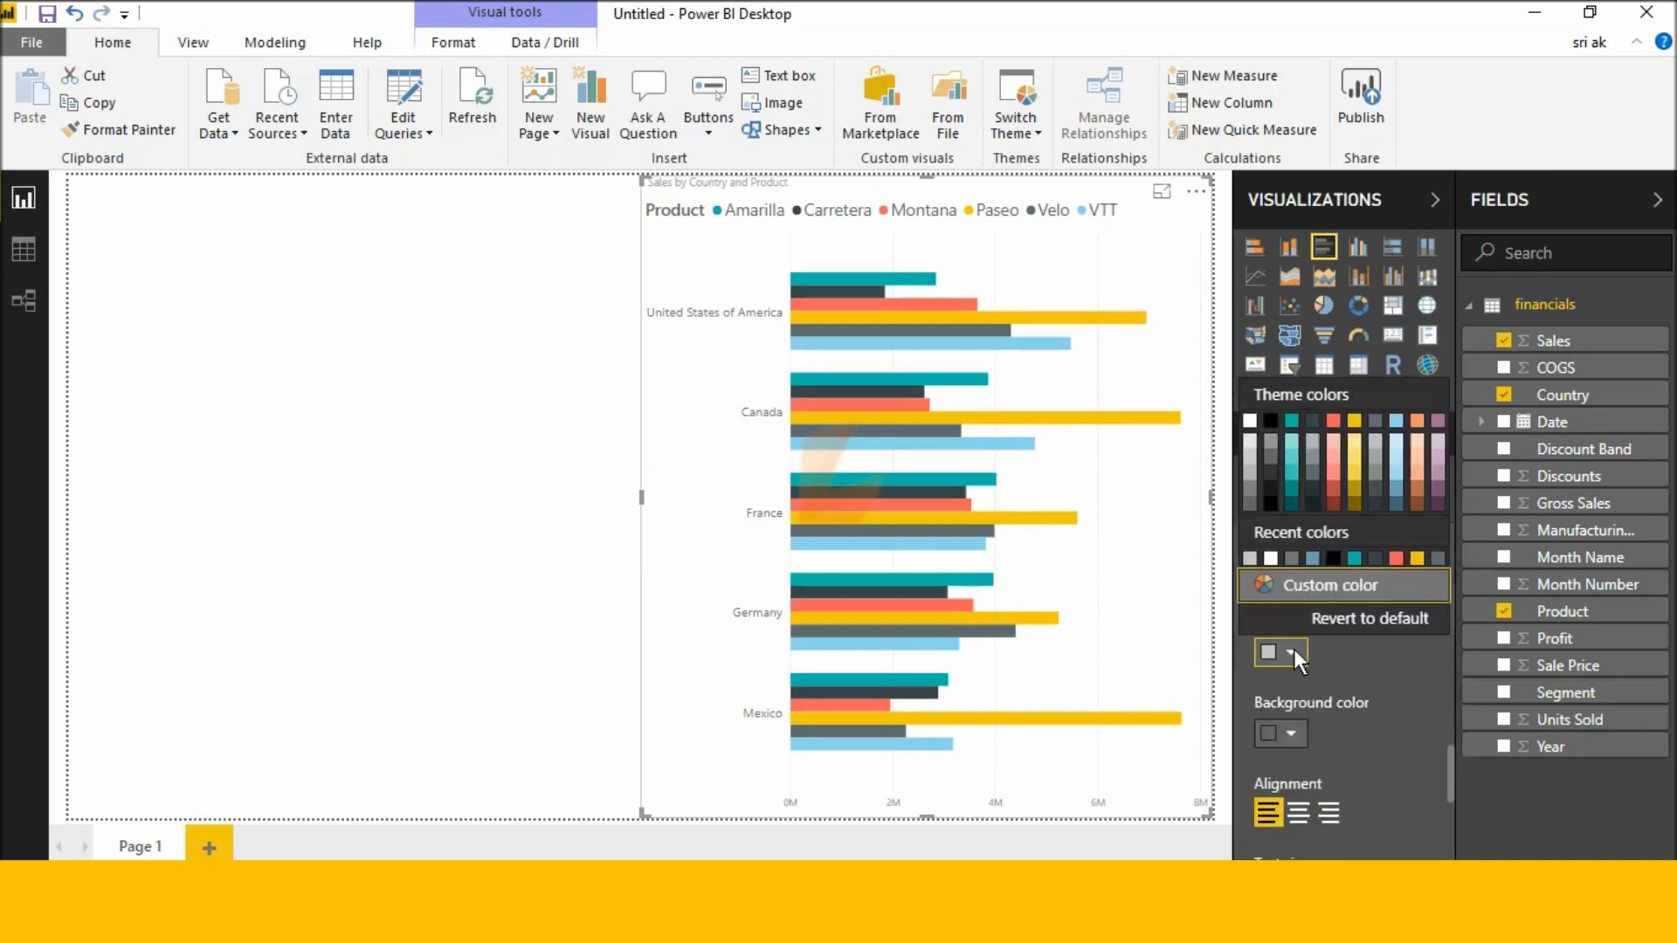
pyautogui.click(1251, 422)
pyautogui.click(1292, 728)
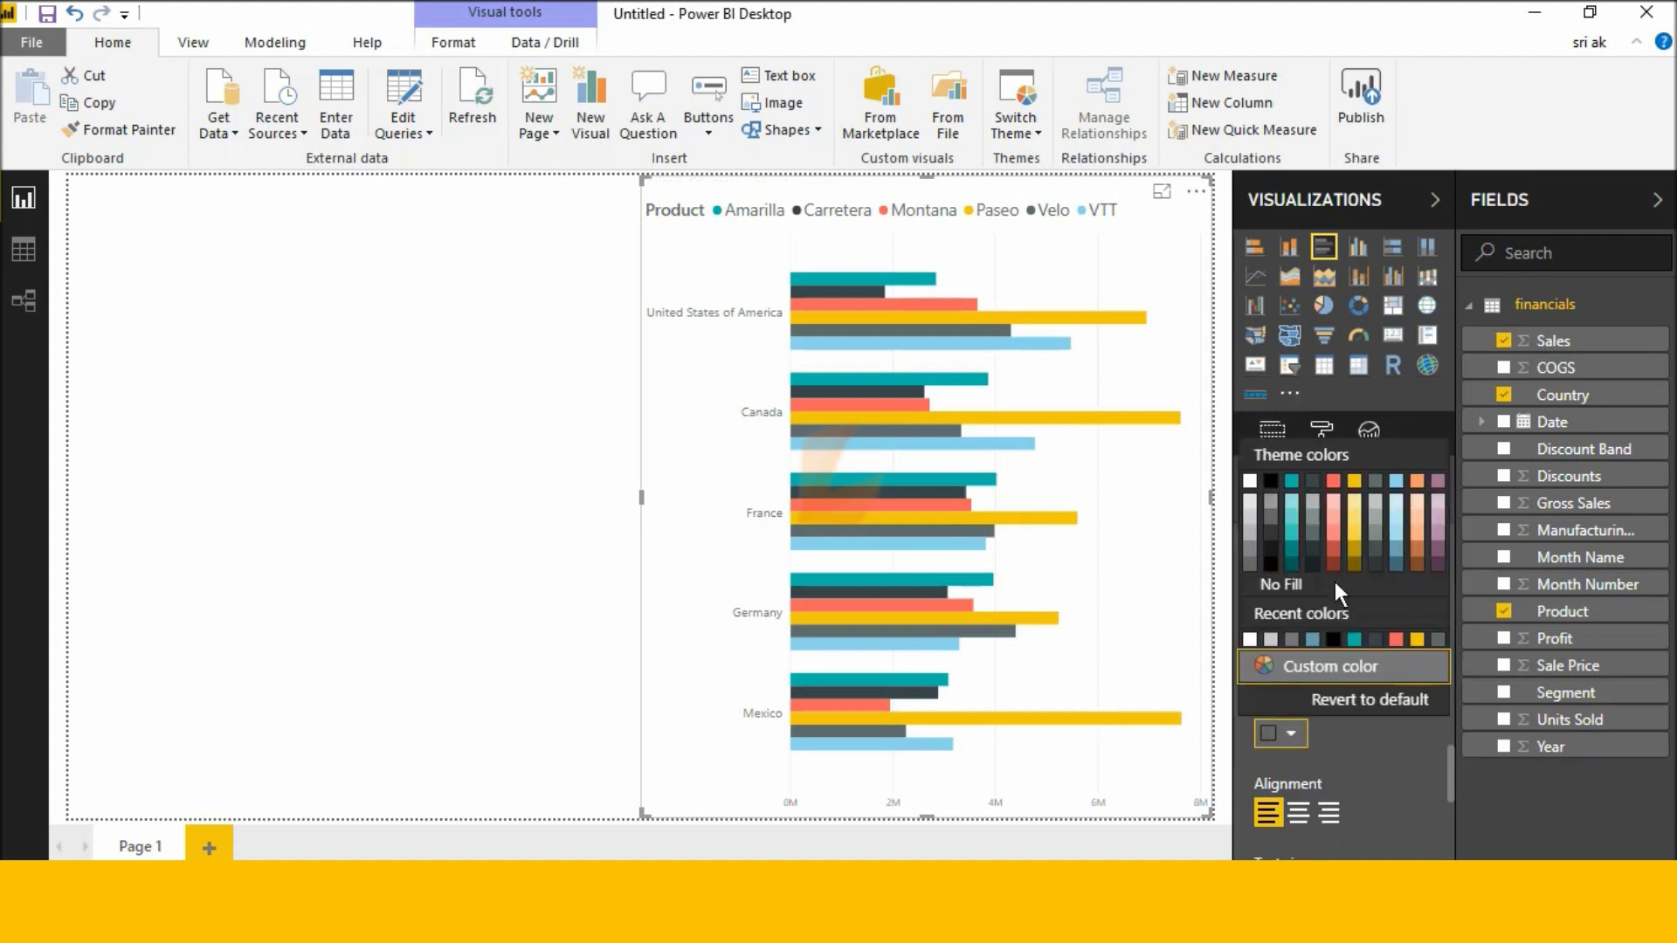
pyautogui.click(1359, 547)
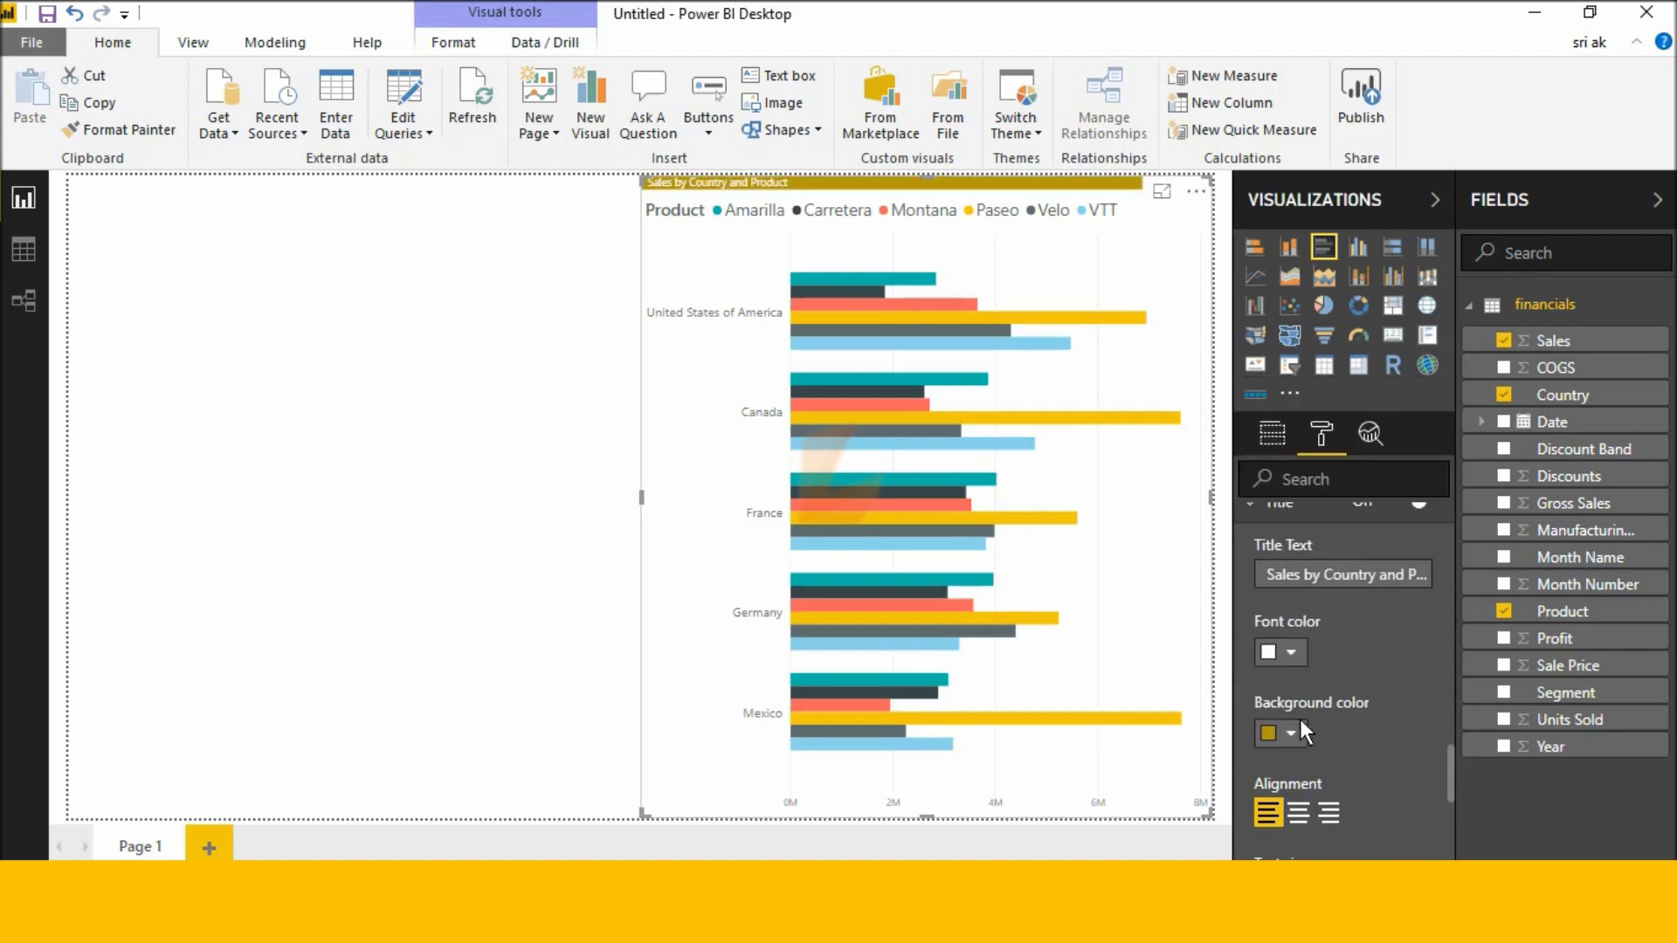
# - Center the bar chart's title and set its text size to 17
pyautogui.scroll(-3, 1300, 720)
pyautogui.click(1298, 694)
pyautogui.click(1327, 762)
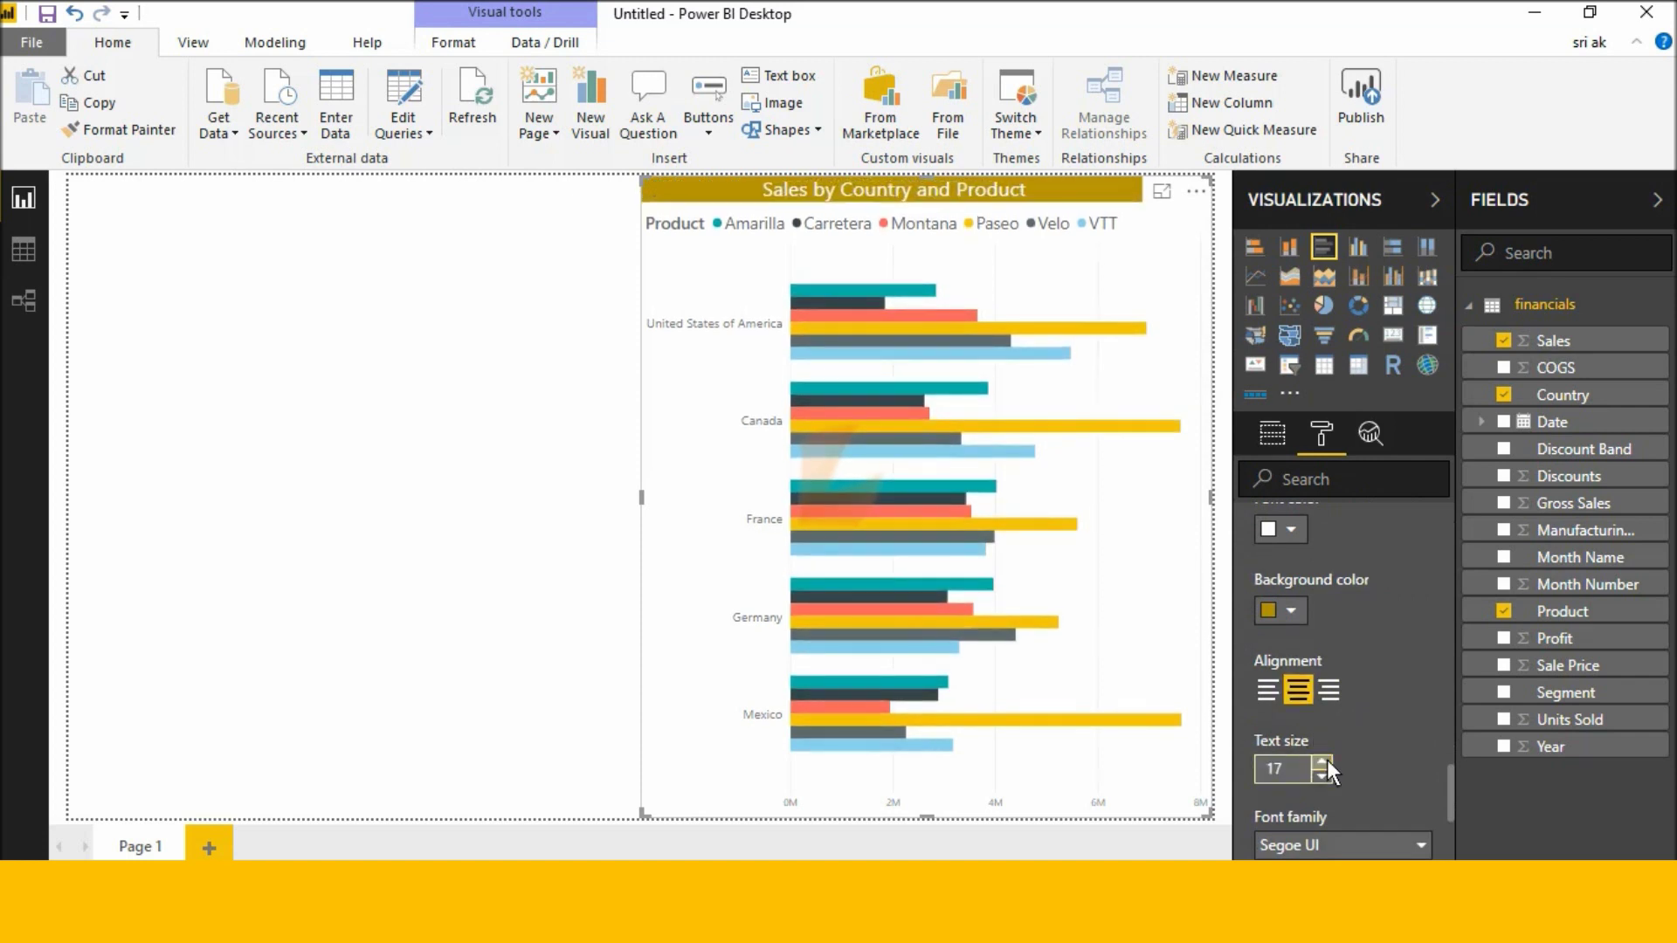
# - Turn on the bar chart's background in a light yellow tint and raise its transparency above 50%
pyautogui.scroll(-7, 1302, 680)
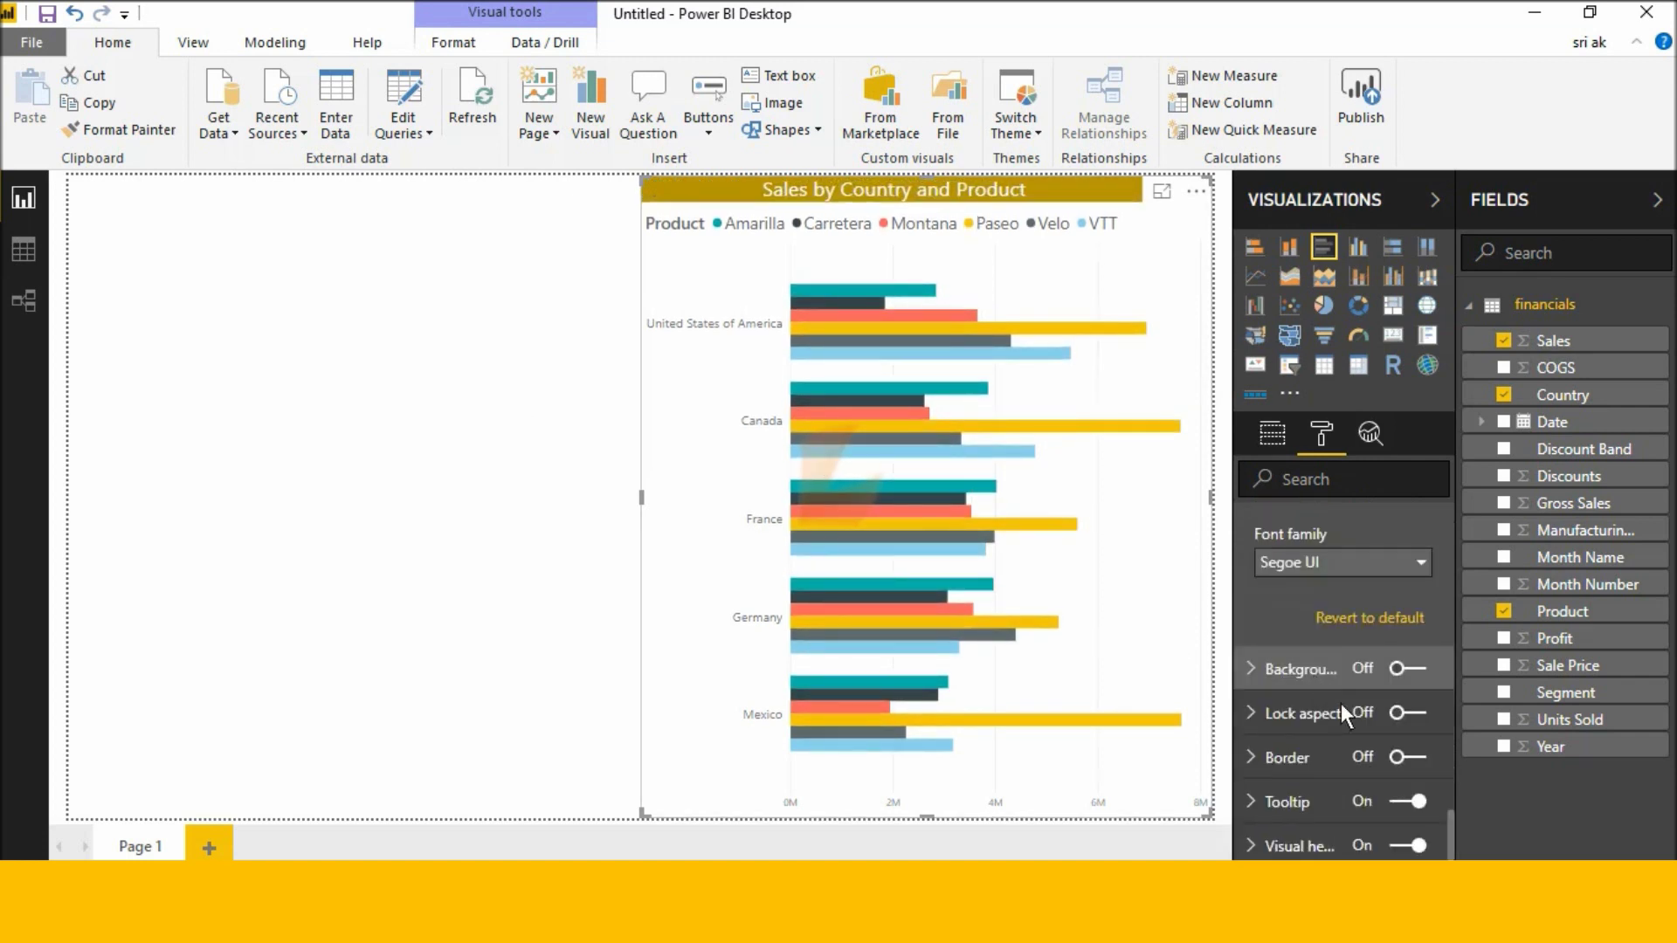
pyautogui.click(1404, 669)
pyautogui.click(1296, 671)
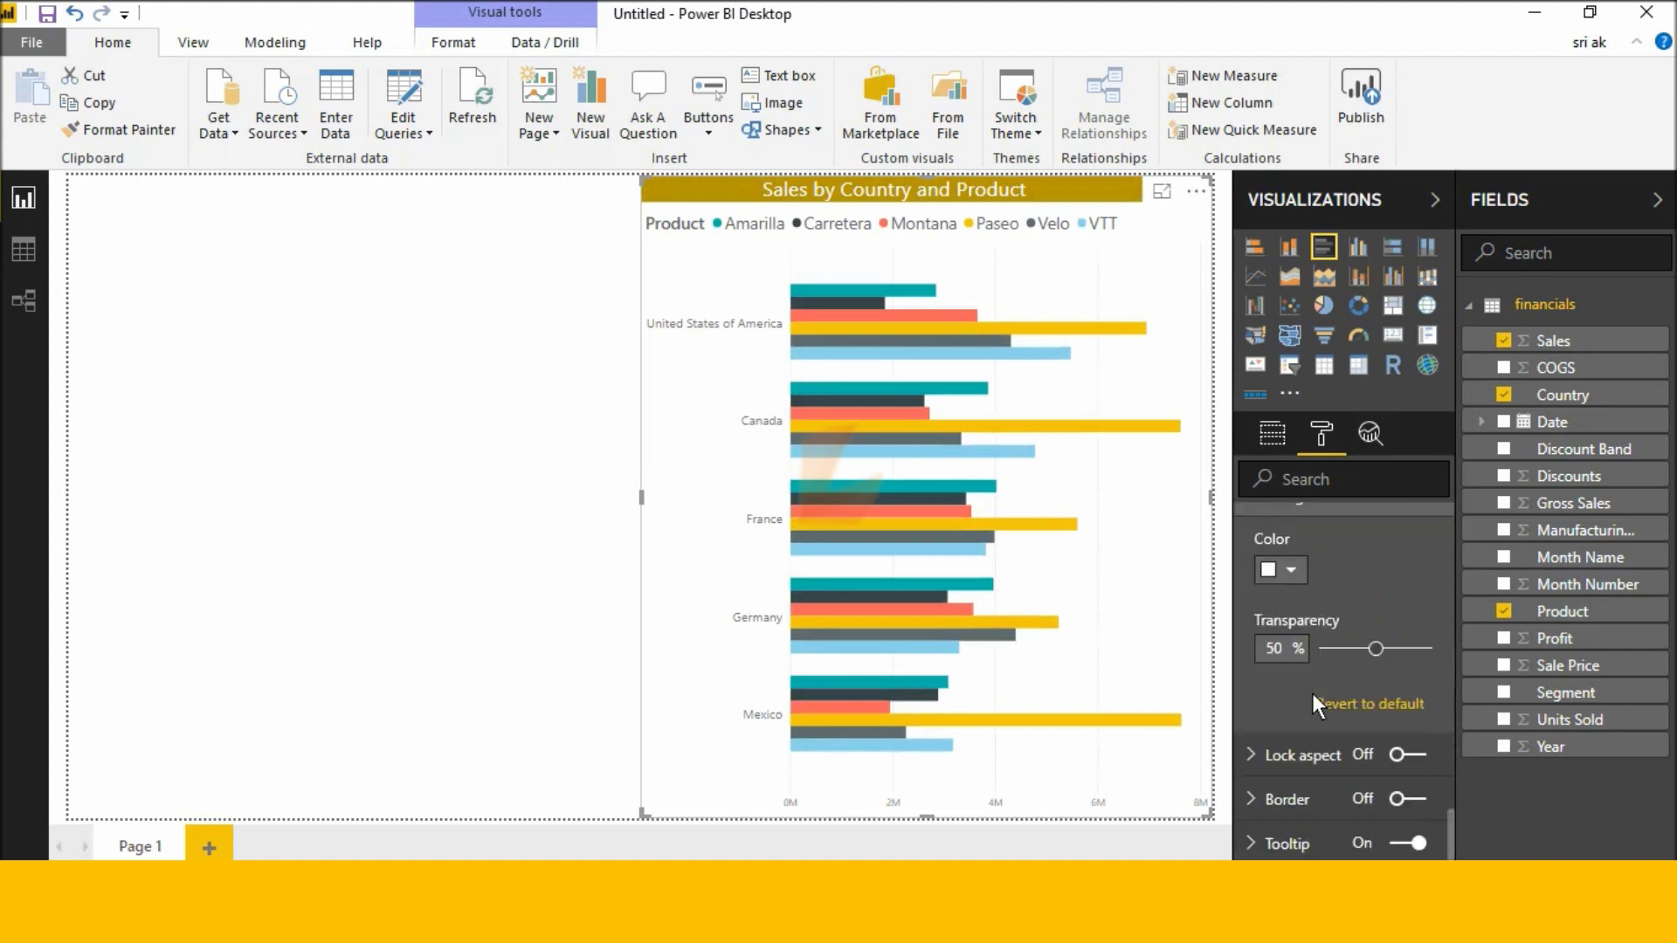
pyautogui.scroll(1, 1311, 690)
pyautogui.click(1291, 651)
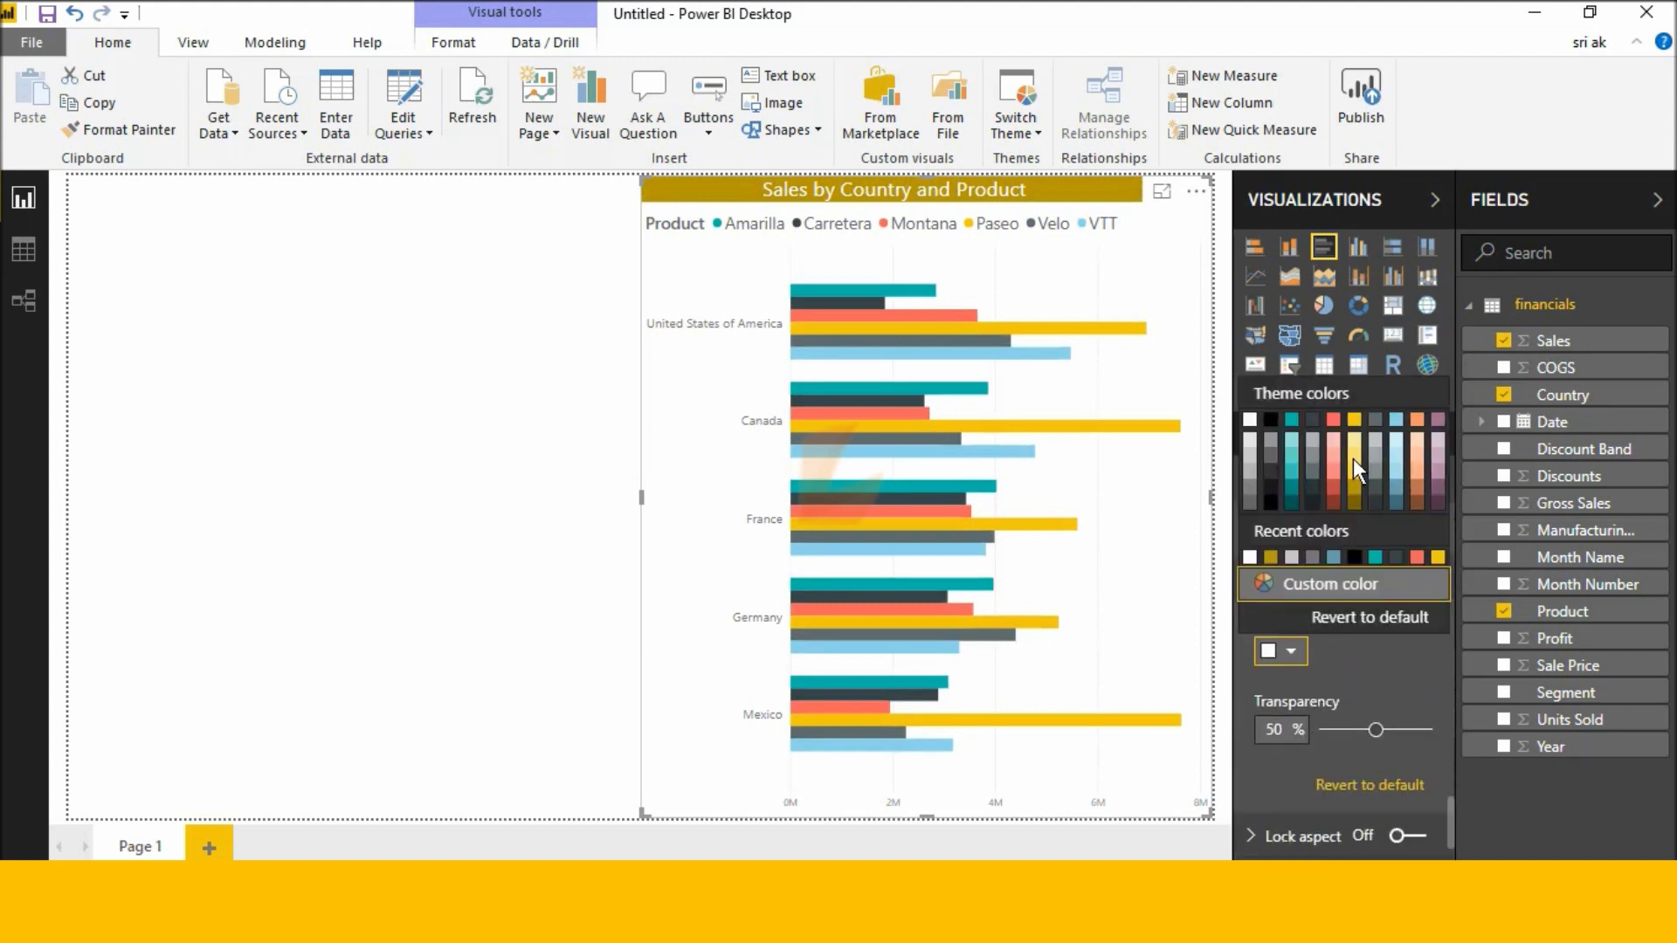
pyautogui.click(1353, 437)
pyautogui.moveTo(1377, 730)
pyautogui.mouseDown()
pyautogui.moveTo(1349, 731)
pyautogui.moveTo(1406, 732)
pyautogui.mouseUp()
pyautogui.click(337, 356)
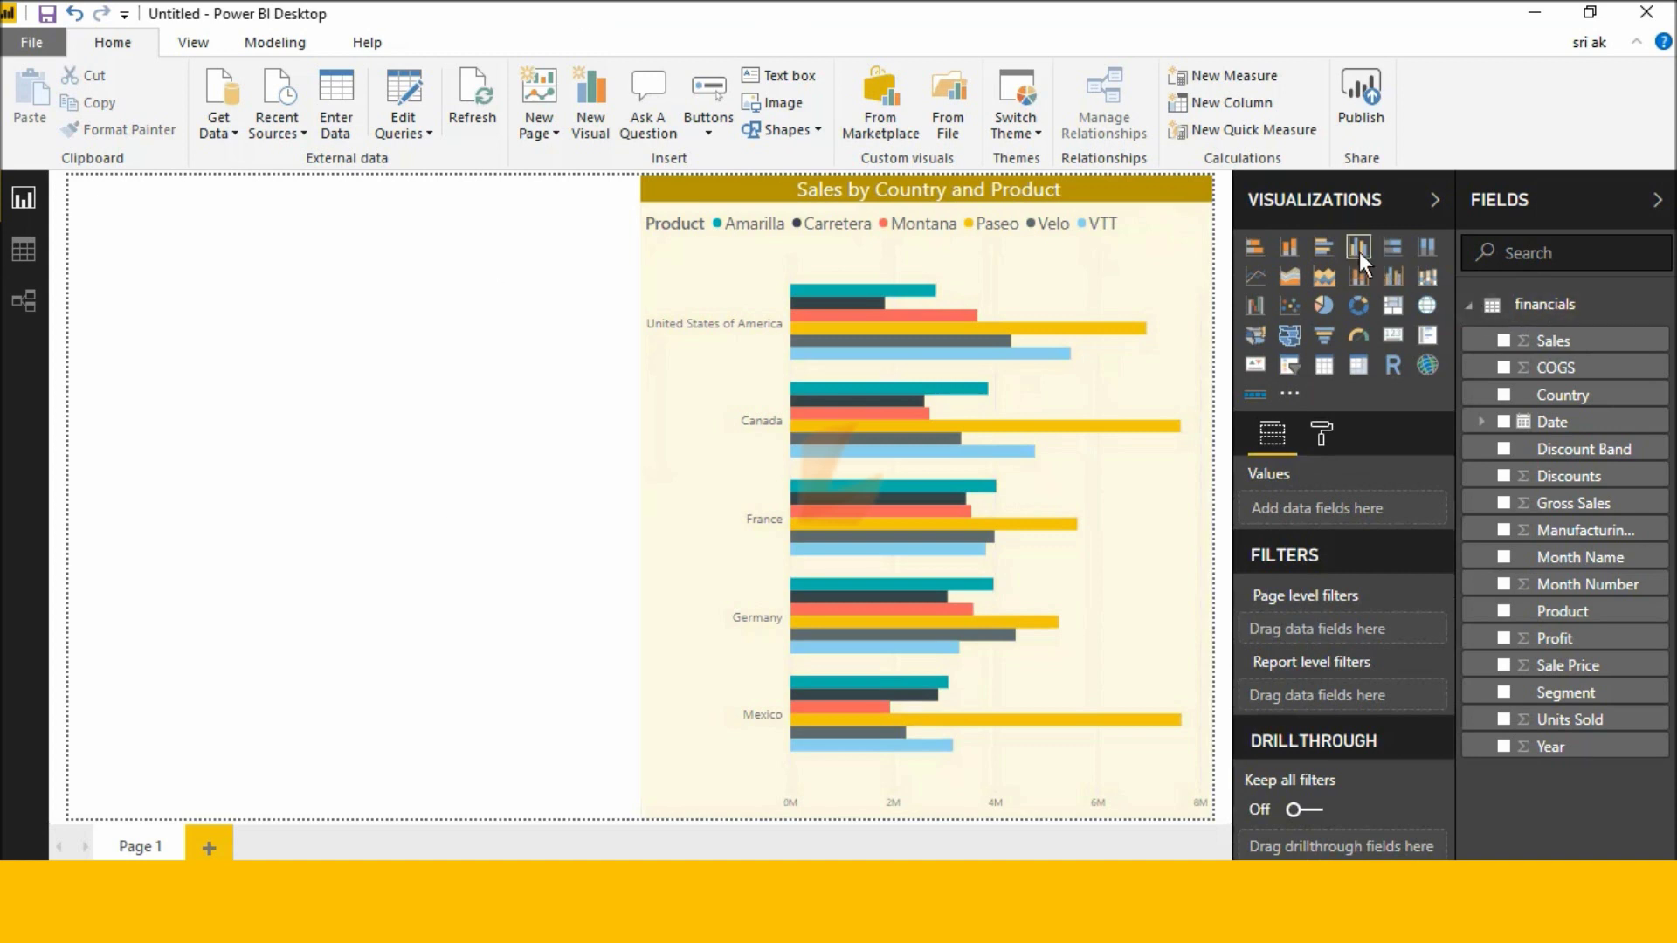
# - Place a clustered column chart of Profit by Discount Band beside the lower half of the bar chart, narrowed to meet its edge
pyautogui.moveTo(399, 179); pyautogui.dragTo(414, 484)
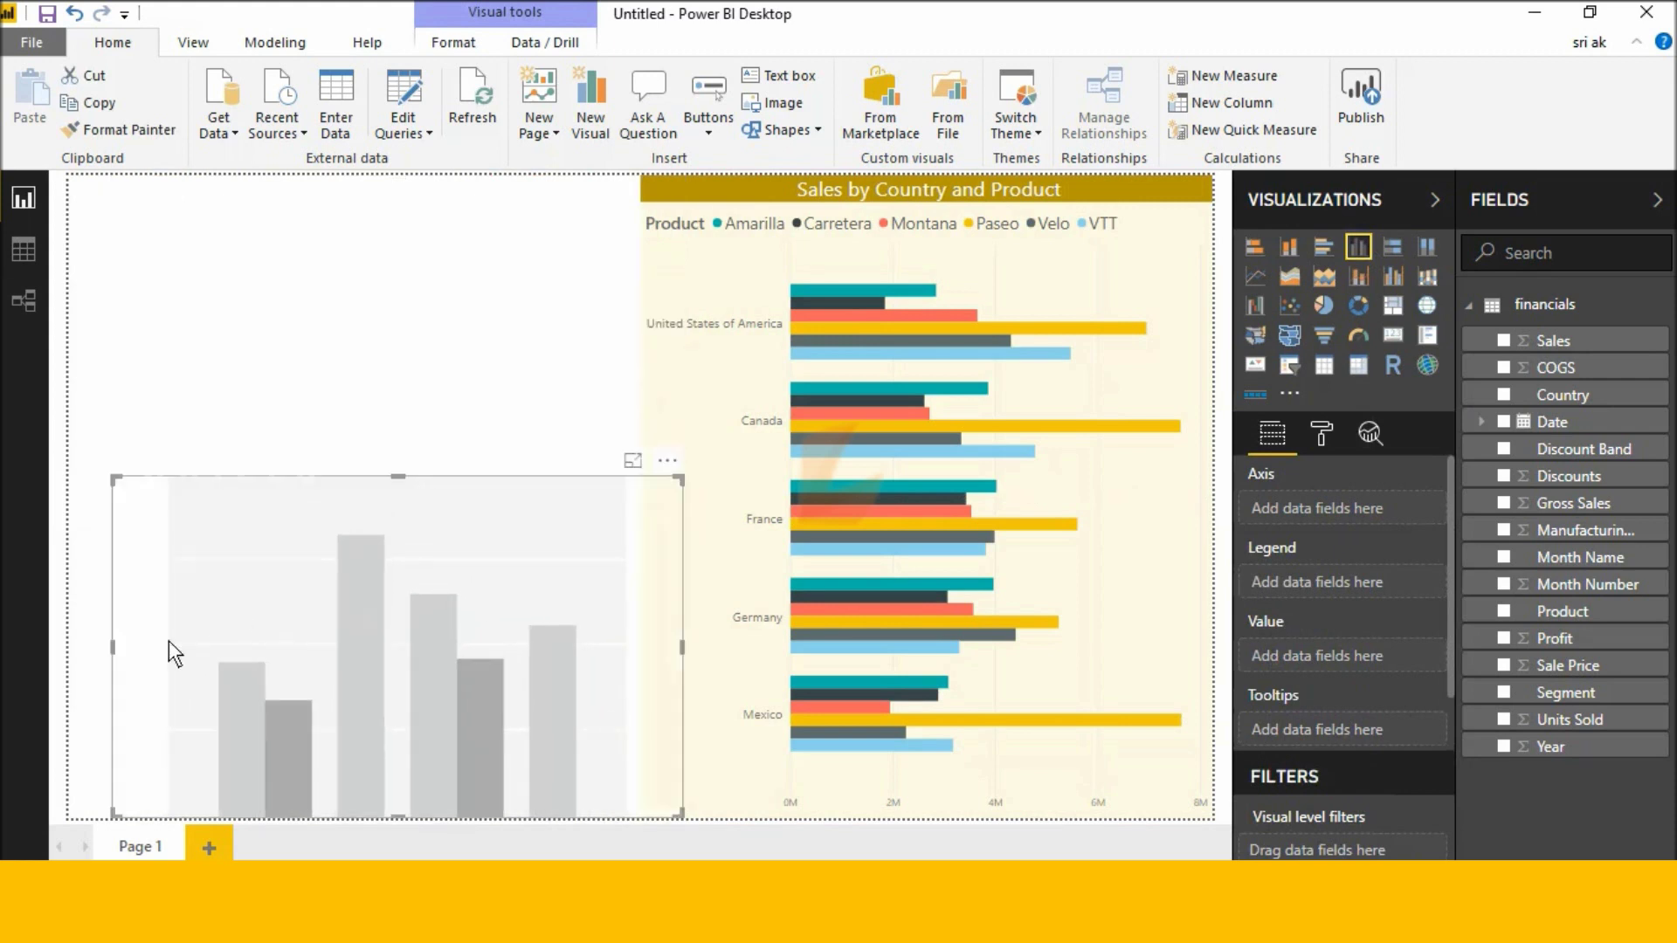
pyautogui.moveTo(111, 647); pyautogui.dragTo(325, 641)
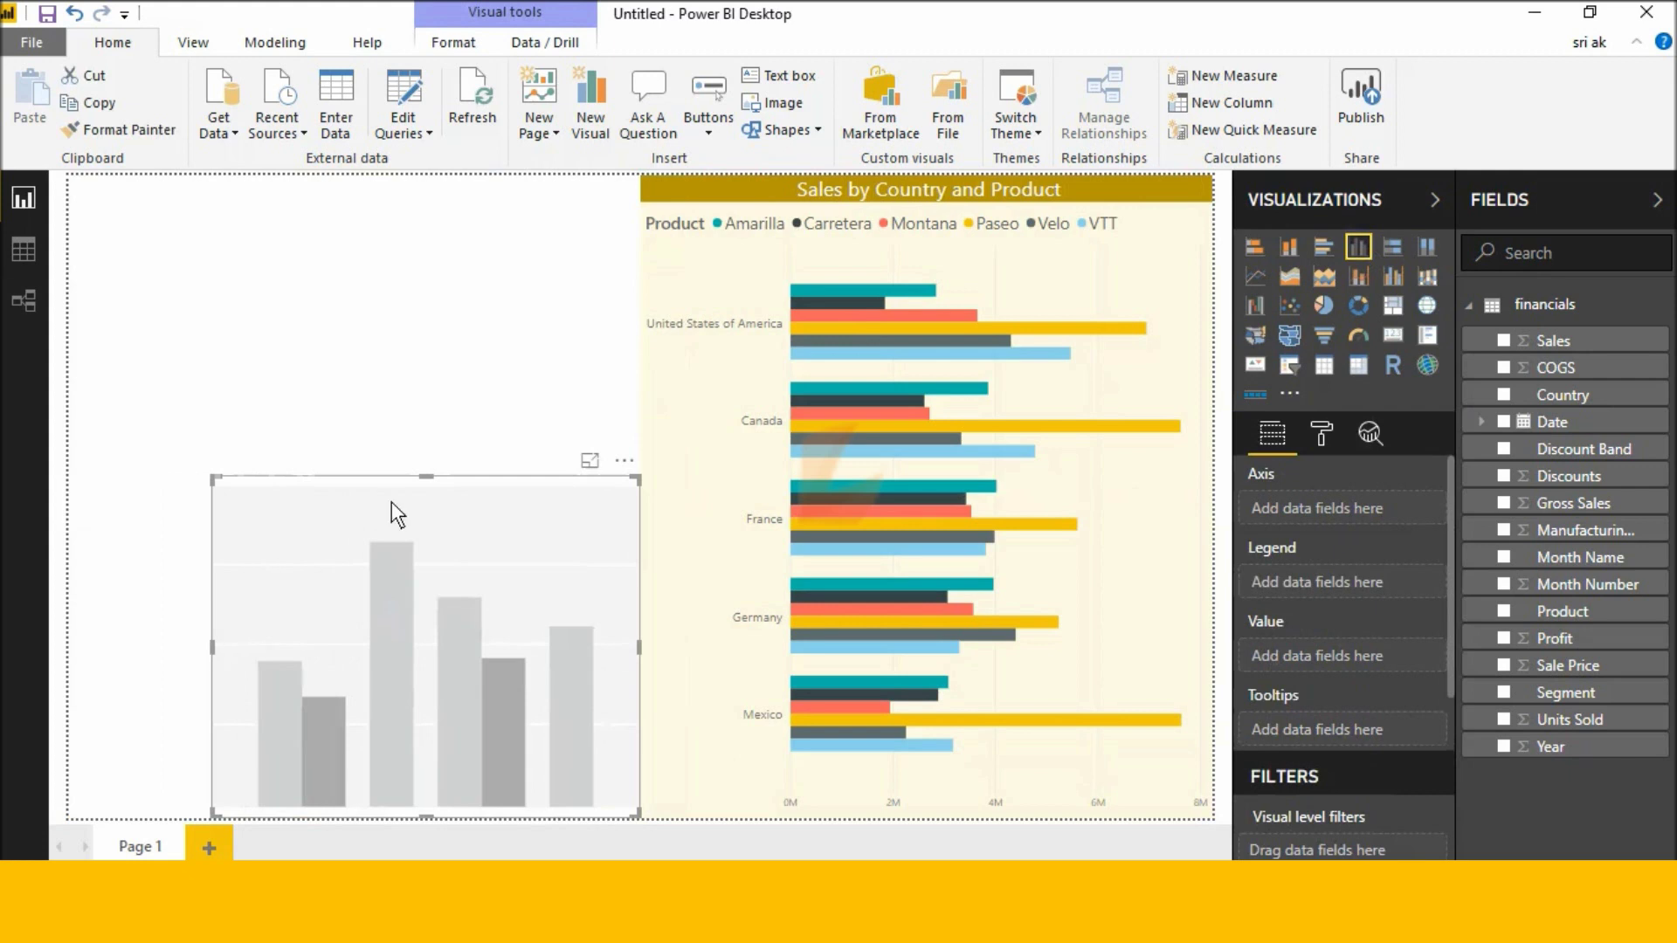
pyautogui.click(1506, 449)
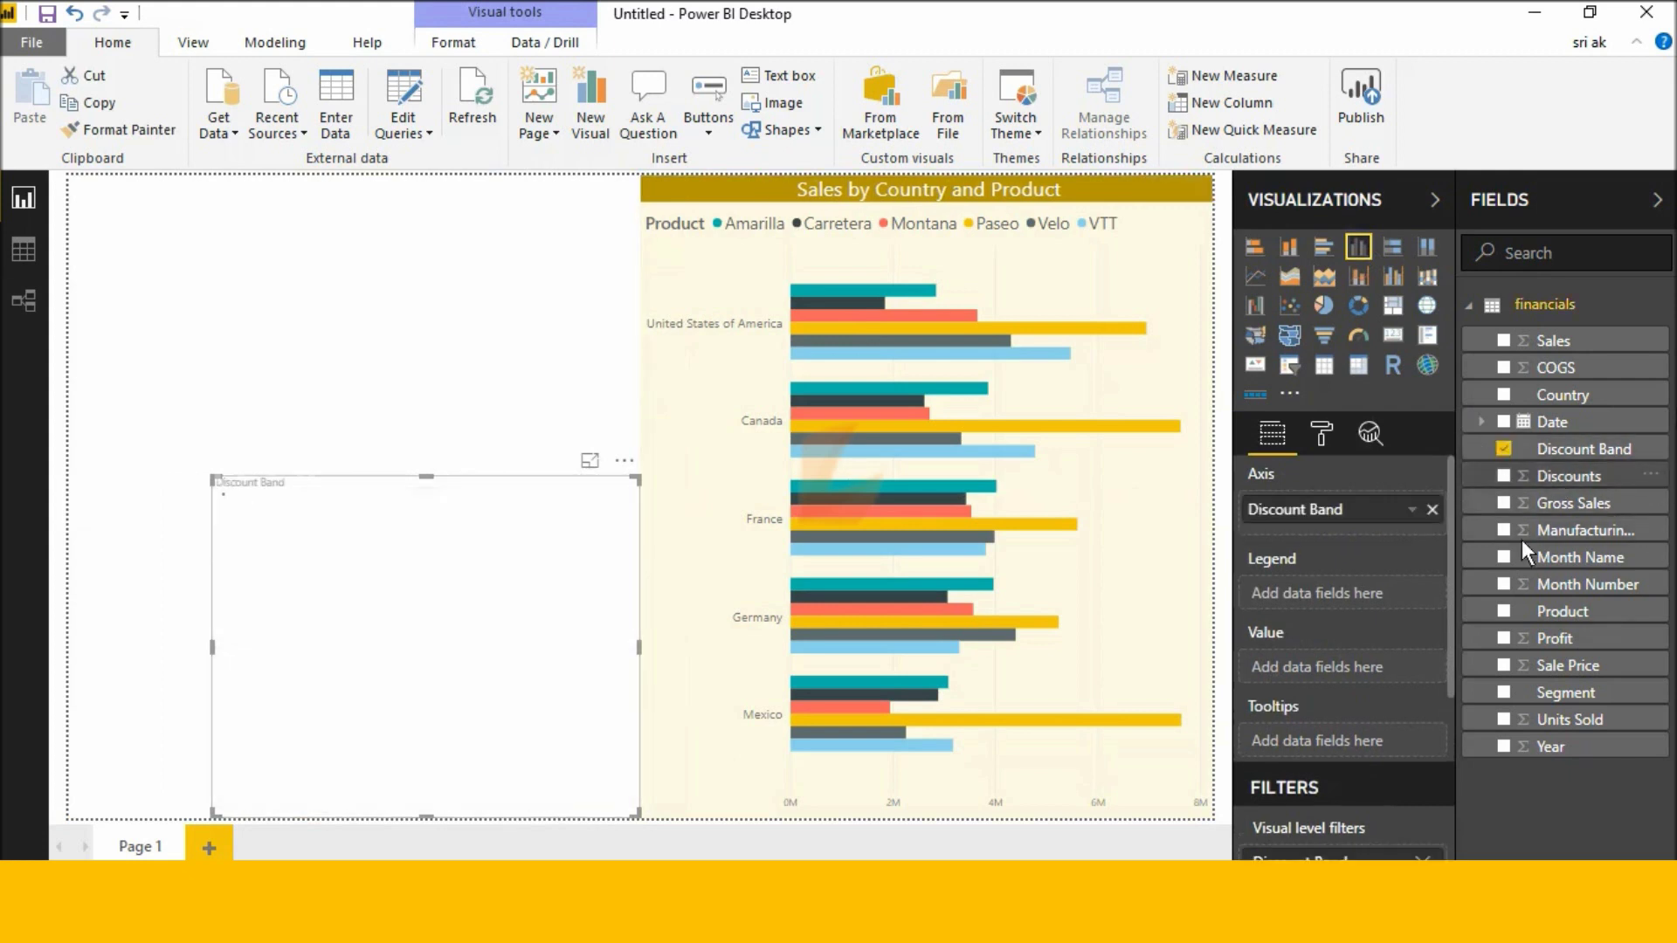
pyautogui.click(1504, 637)
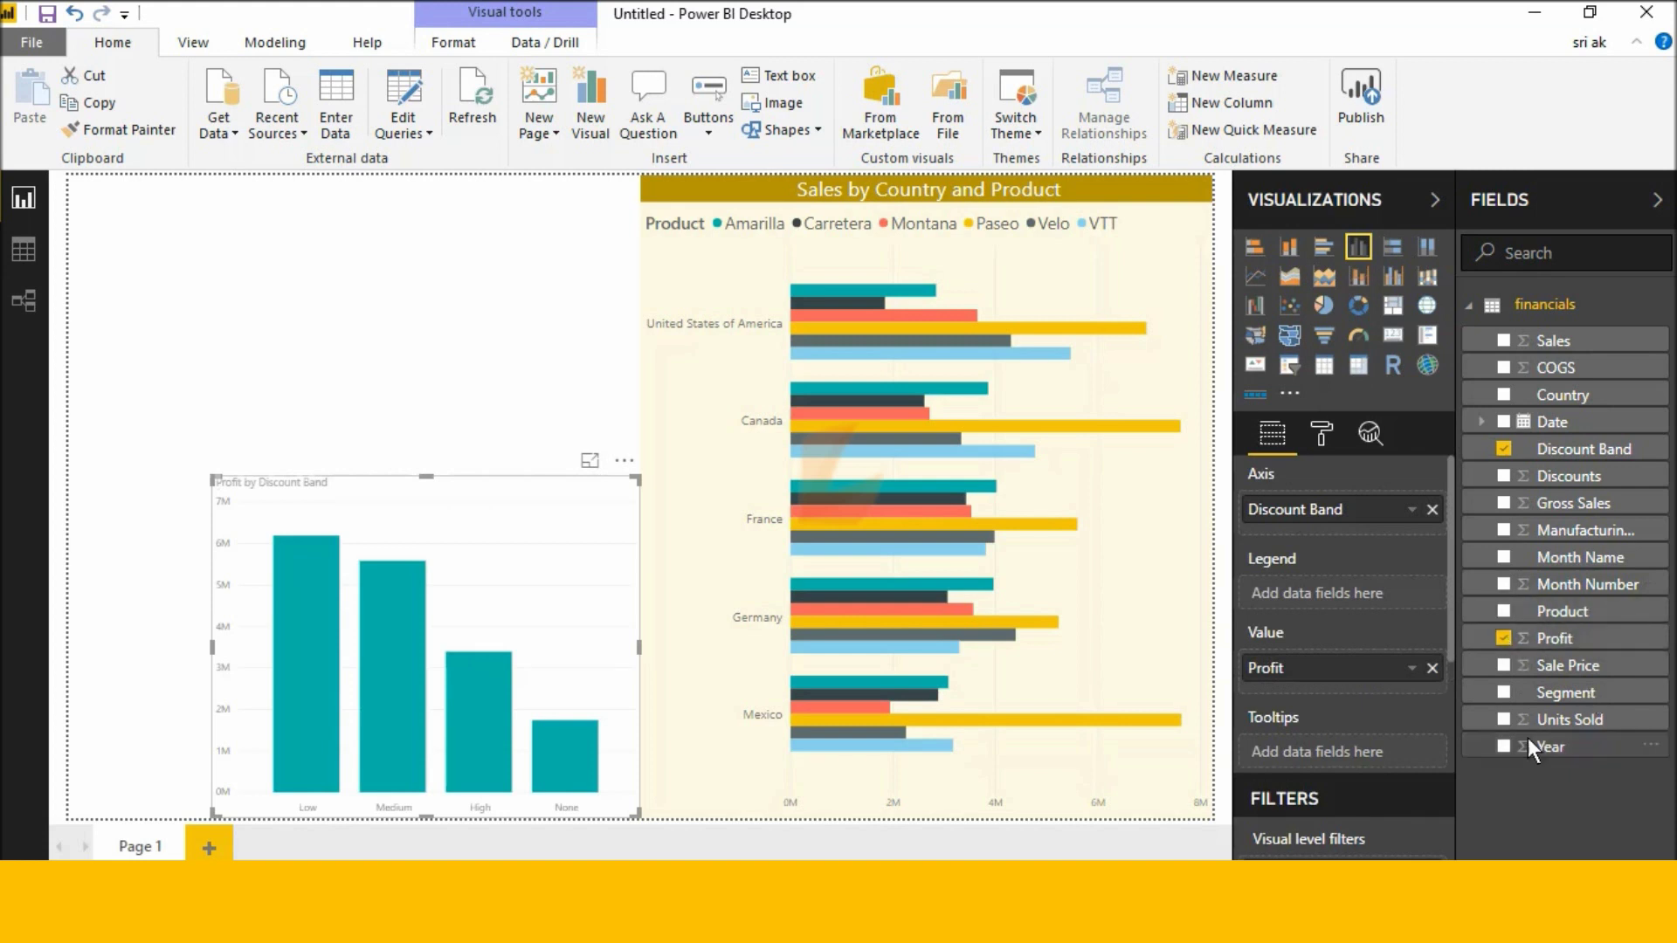
# - Enlarge the X-axis label text of the Profit by Discount Band column chart by eight steps
pyautogui.click(1323, 445)
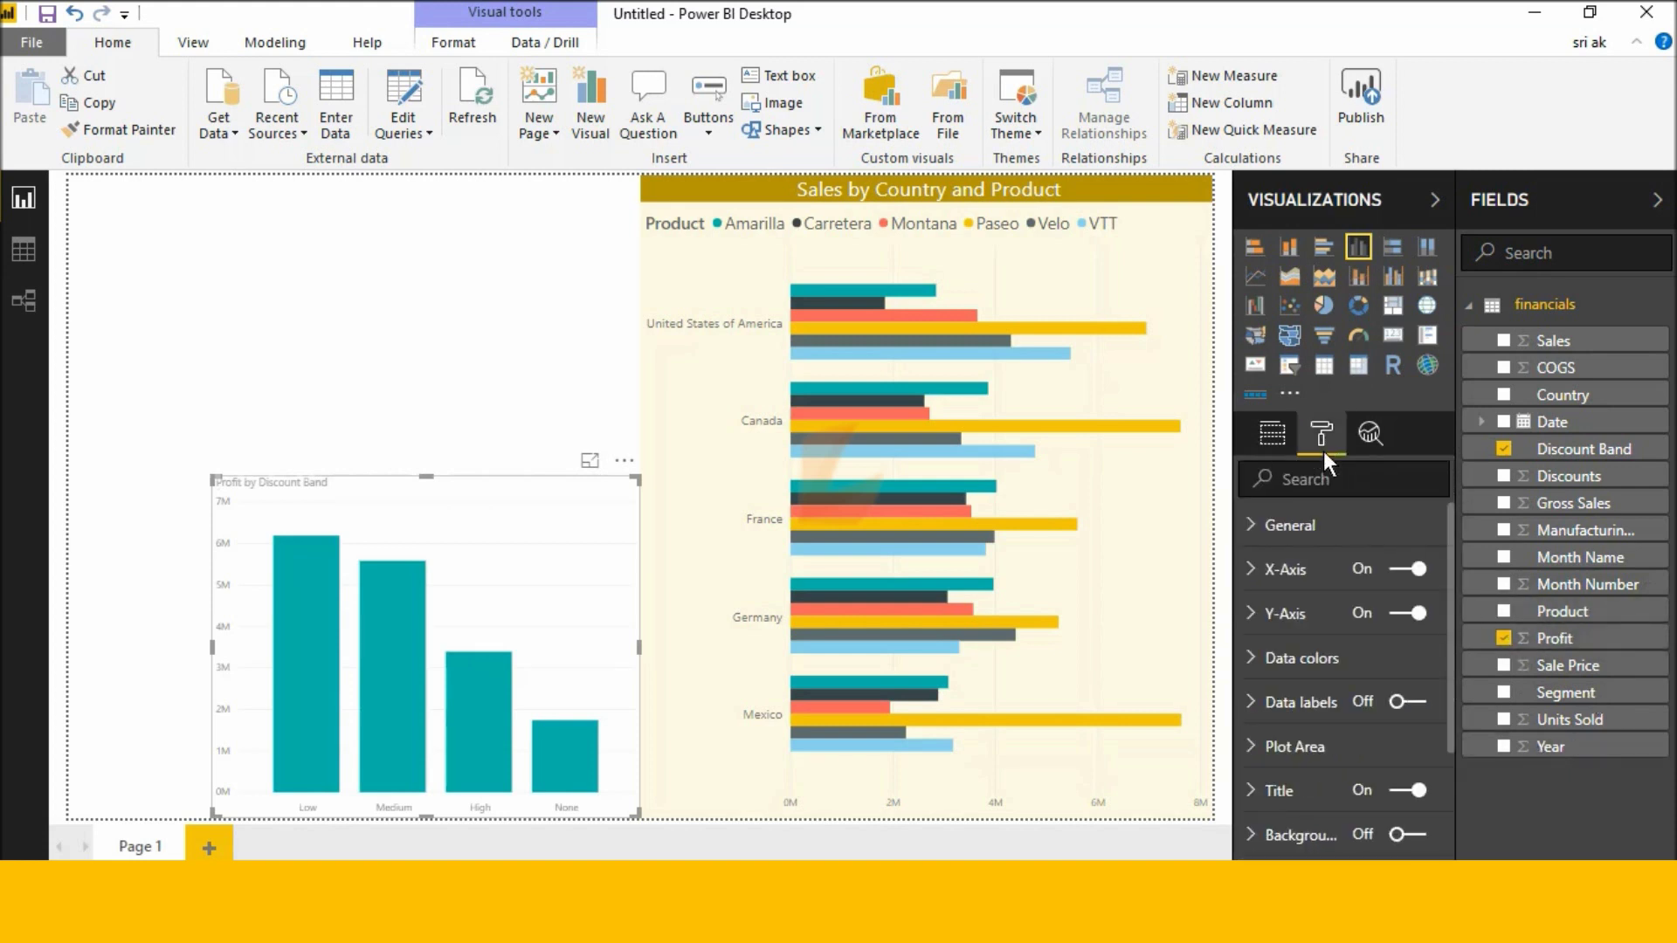
pyautogui.click(1319, 572)
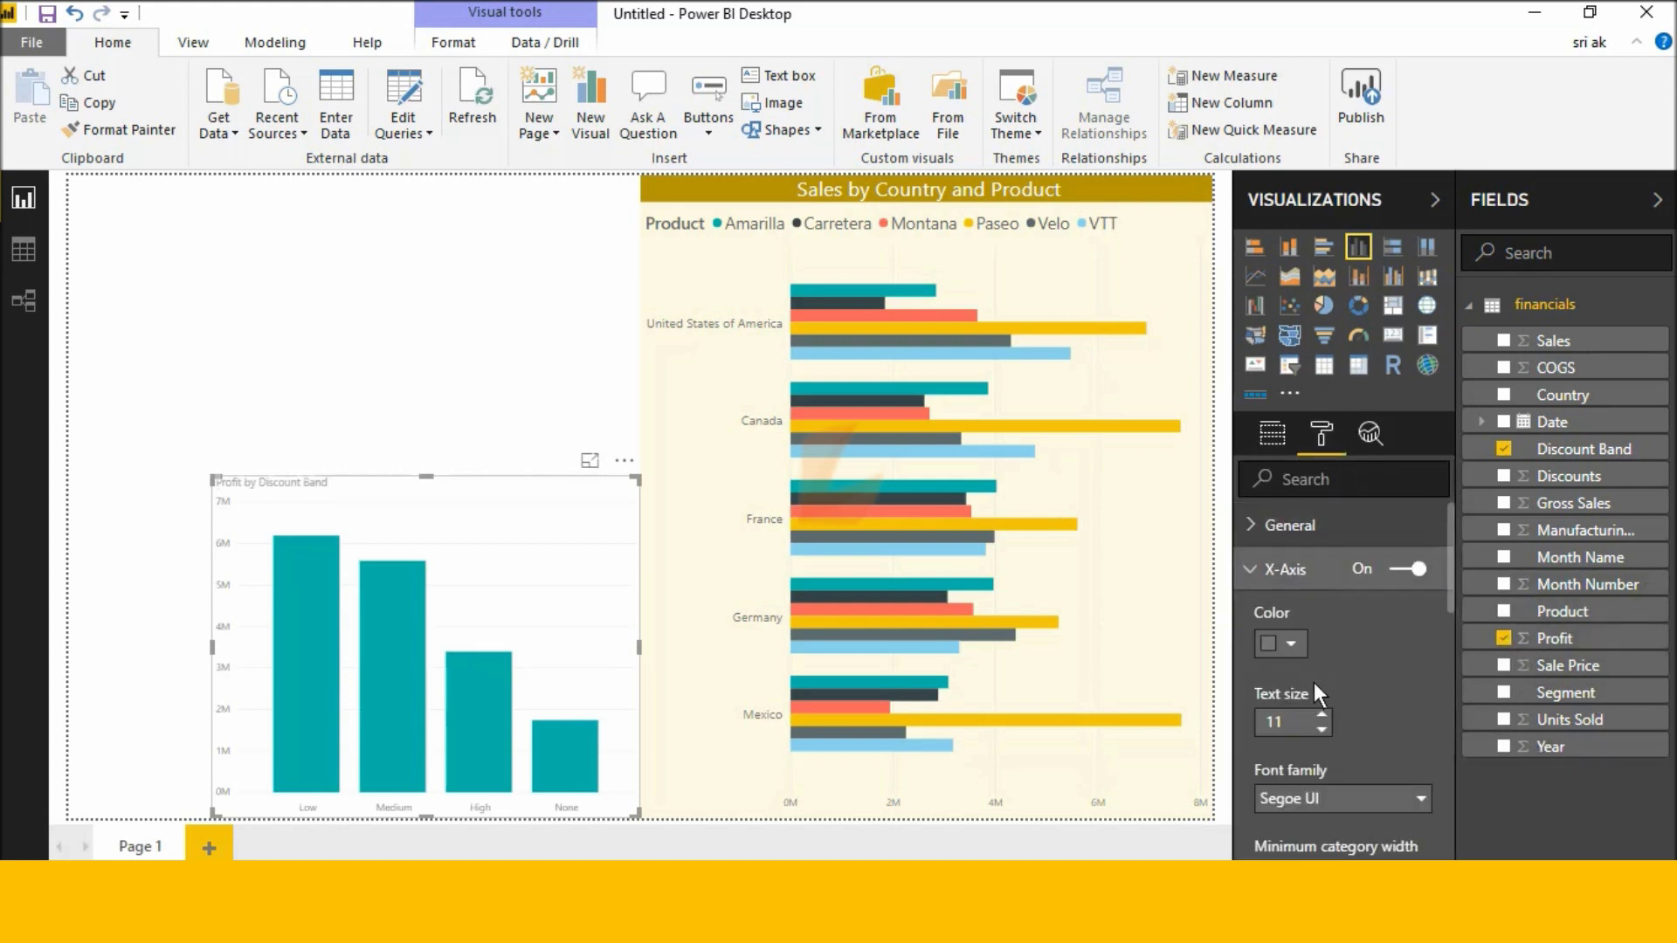
pyautogui.click(1320, 716)
pyautogui.click(1319, 715)
pyautogui.click(1320, 716)
pyautogui.click(1320, 716)
pyautogui.click(1320, 715)
pyautogui.click(1319, 716)
pyautogui.click(1320, 713)
pyautogui.click(1319, 713)
# - Enlarge the Y-axis label text of the Profit by Discount Band column chart
pyautogui.scroll(-8, 1323, 710)
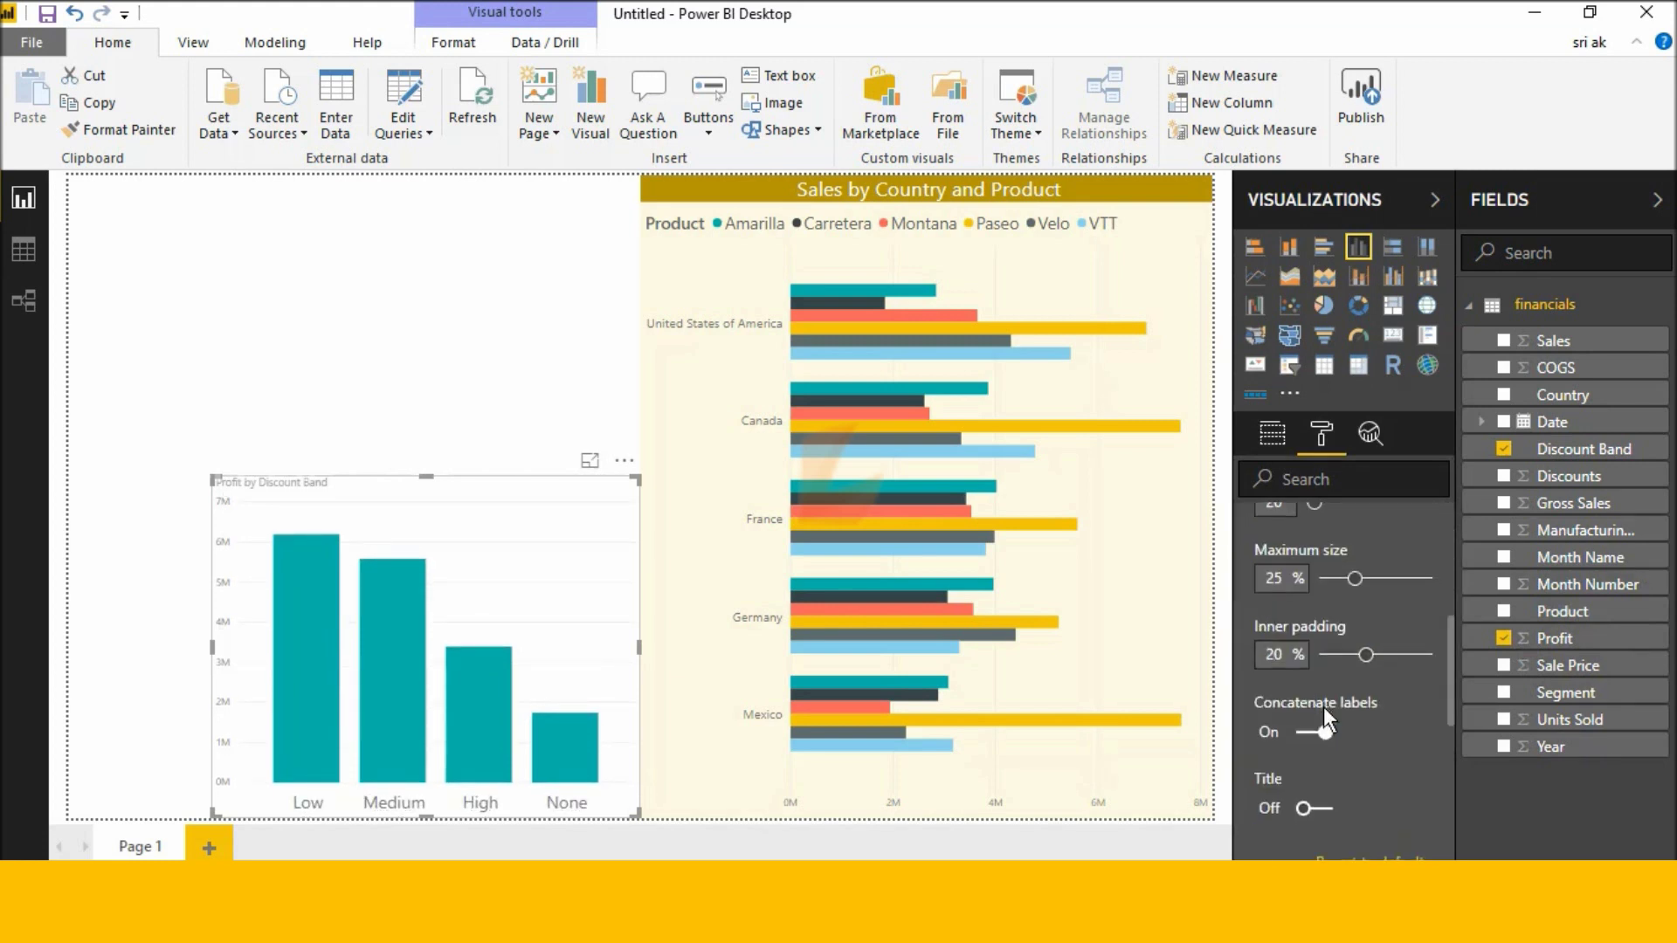
pyautogui.scroll(-6, 1312, 695)
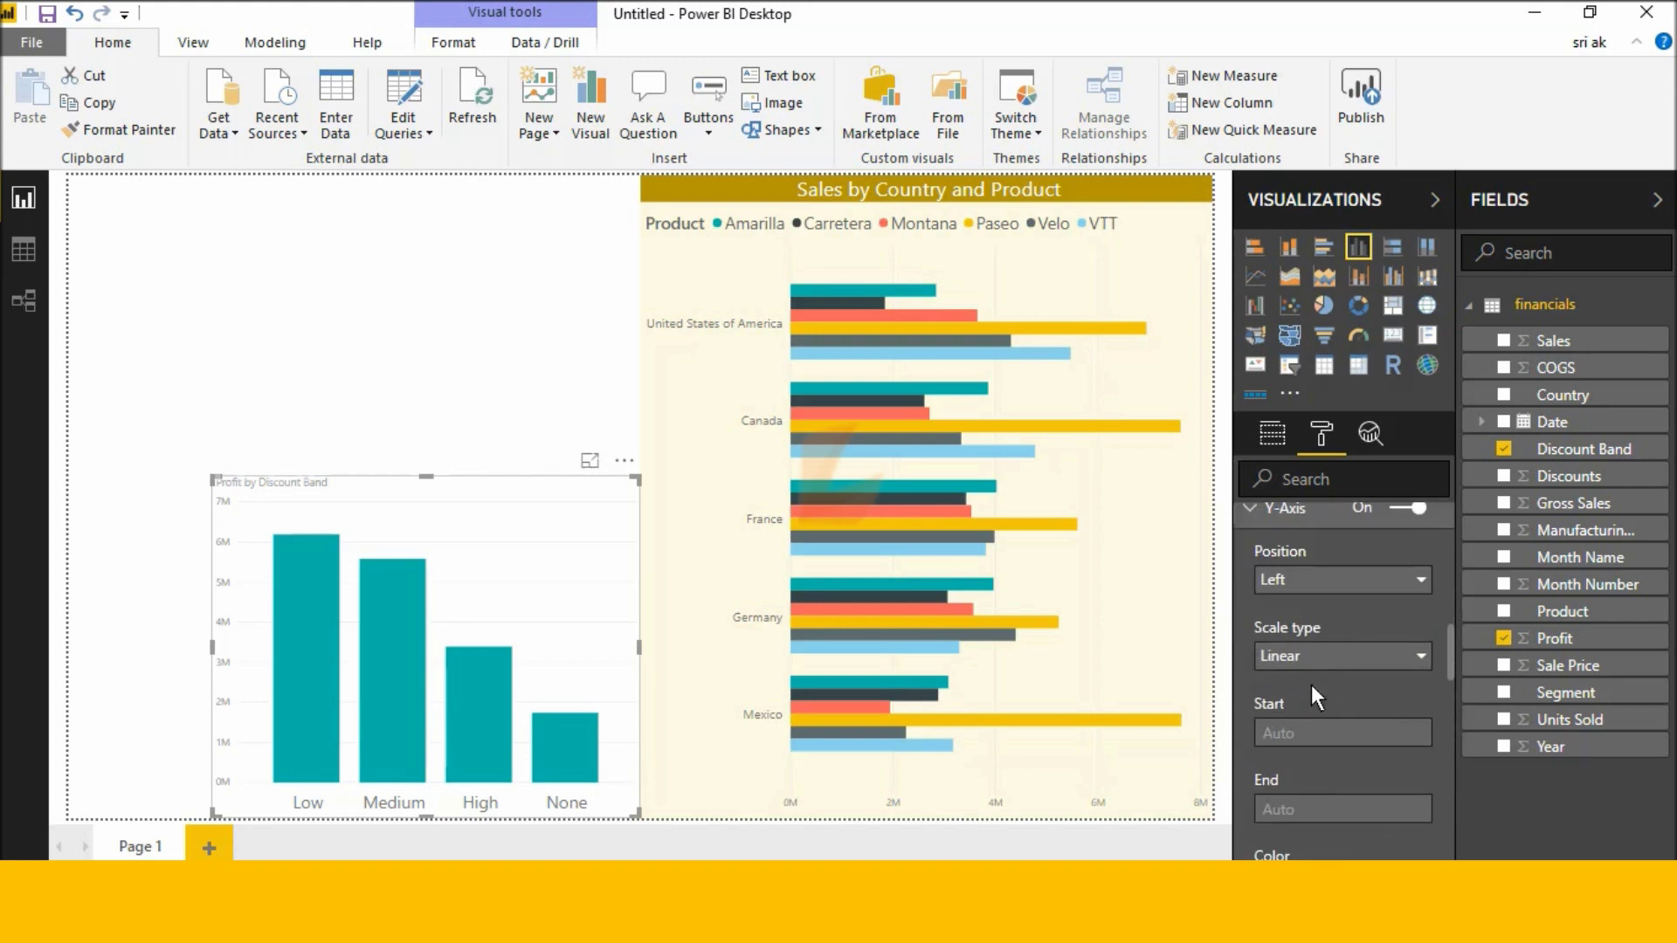
pyautogui.click(1323, 714)
pyautogui.click(1320, 711)
pyautogui.click(1320, 709)
# - Turn on data labels for the Profit by Discount Band column chart and enlarge their text by four steps
pyautogui.scroll(-4, 1324, 704)
pyautogui.scroll(-3, 1324, 704)
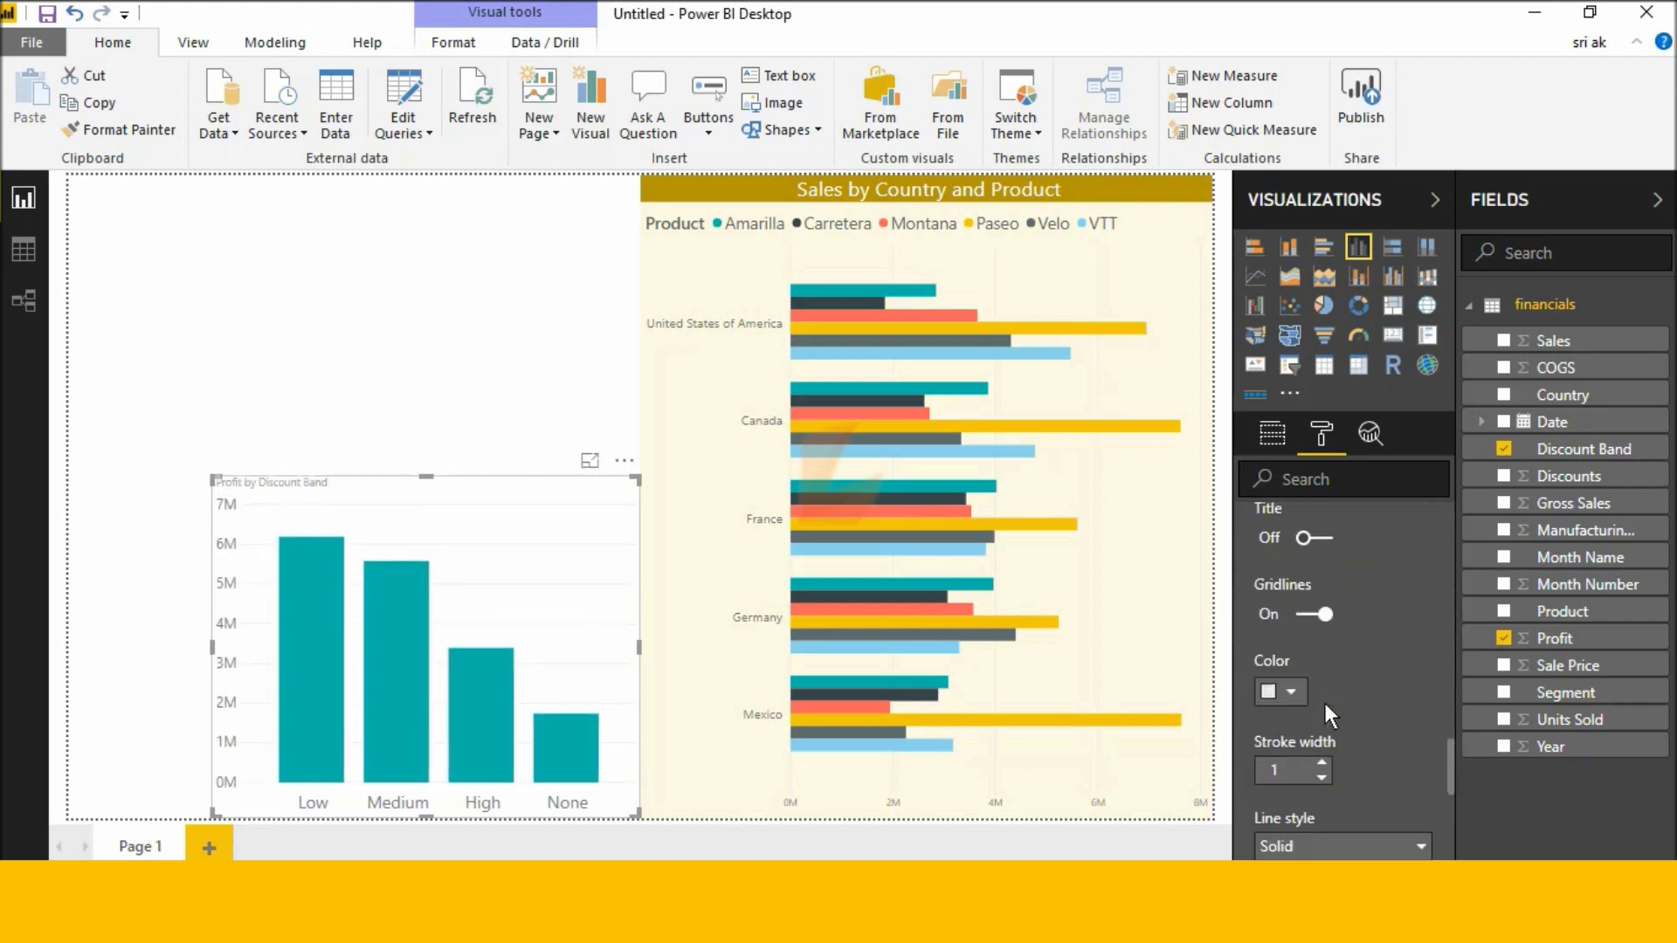
pyautogui.scroll(-2, 1324, 704)
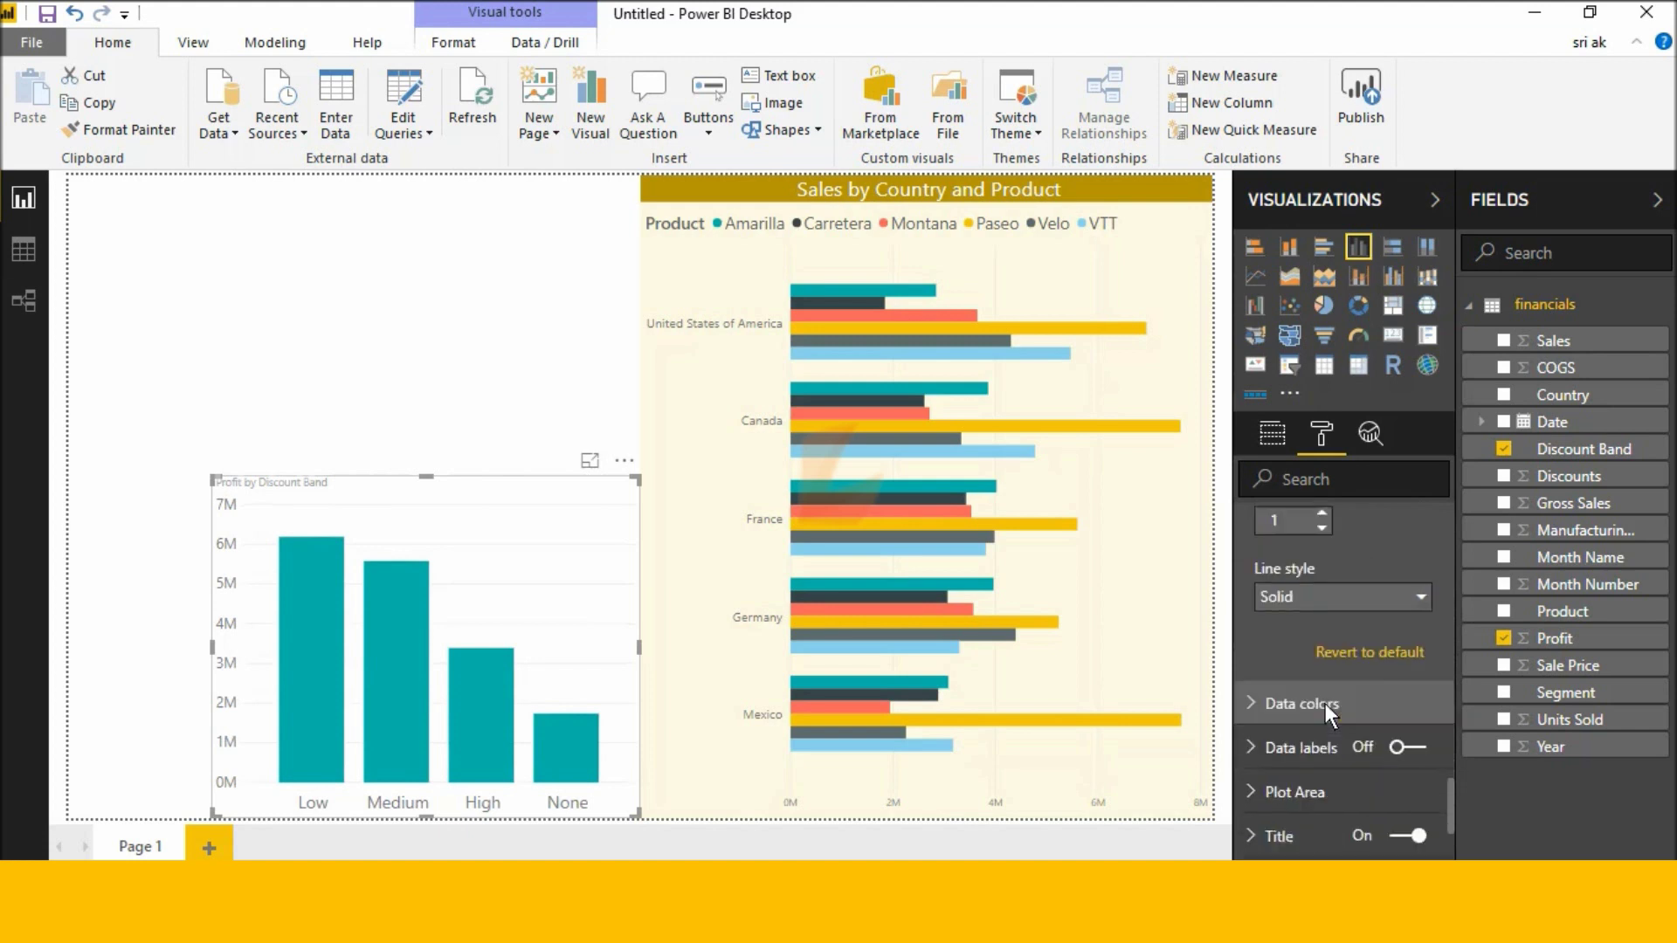
pyautogui.click(1401, 748)
pyautogui.click(1332, 752)
pyautogui.scroll(-2, 1333, 752)
pyautogui.scroll(-5, 1333, 752)
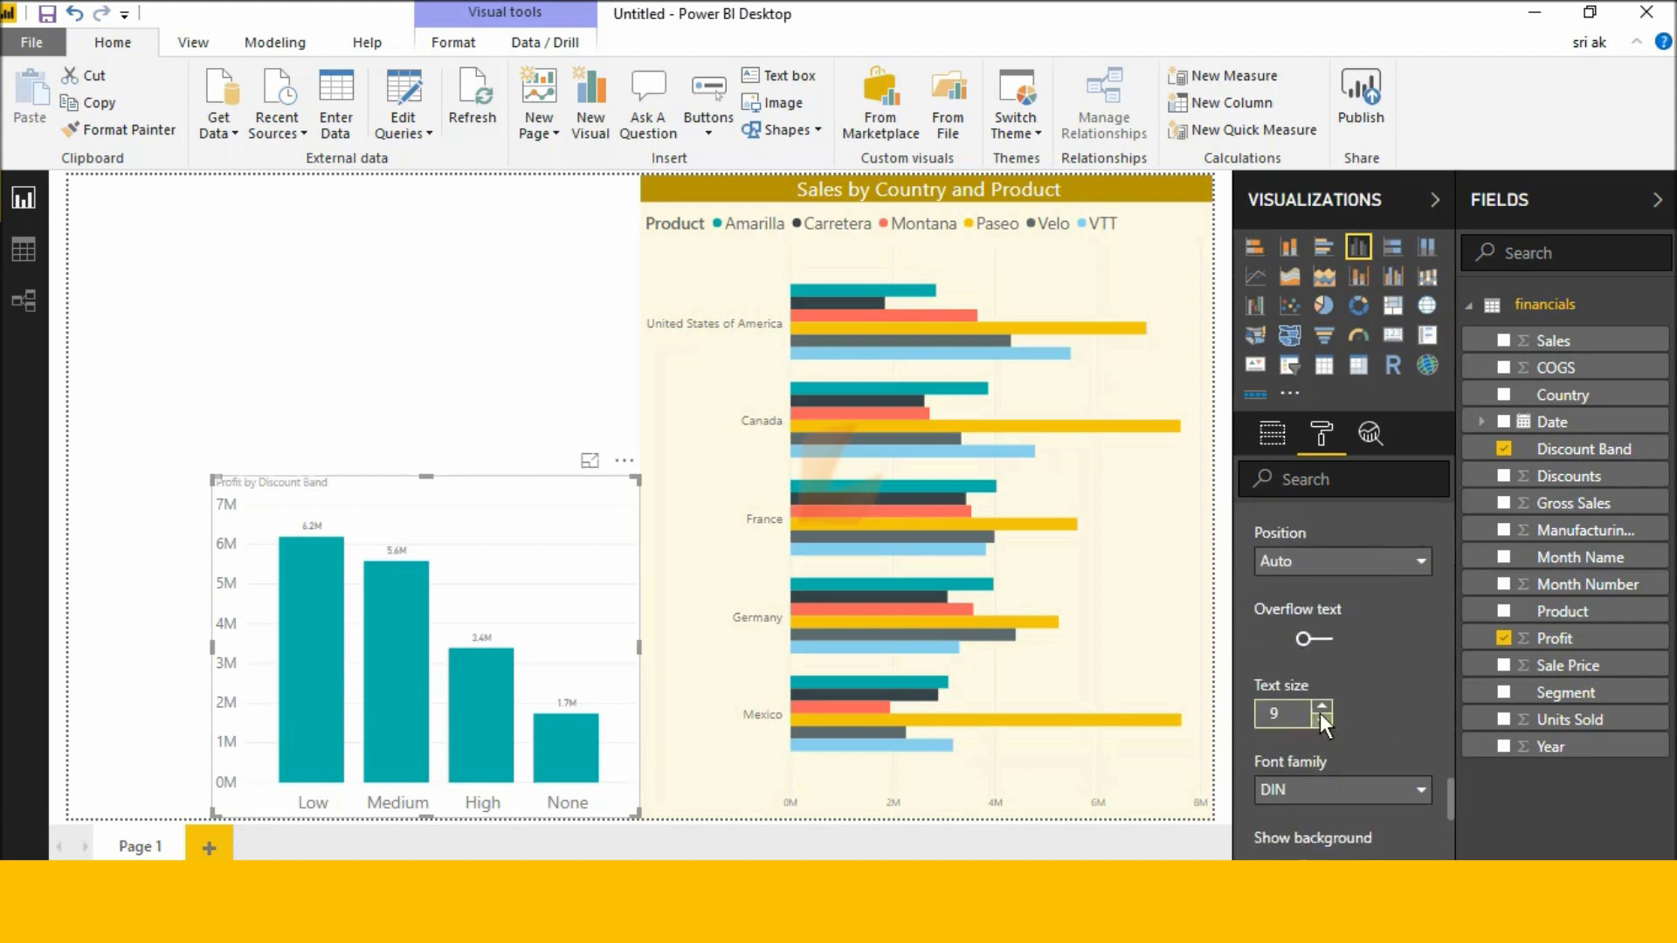
pyautogui.click(1321, 708)
pyautogui.click(1322, 708)
pyautogui.click(1321, 708)
pyautogui.click(1321, 708)
# - Change the default data color of the Profit by Discount Band columns to a darker shade of the light blue theme color
pyautogui.scroll(2, 1320, 711)
pyautogui.scroll(3, 1320, 731)
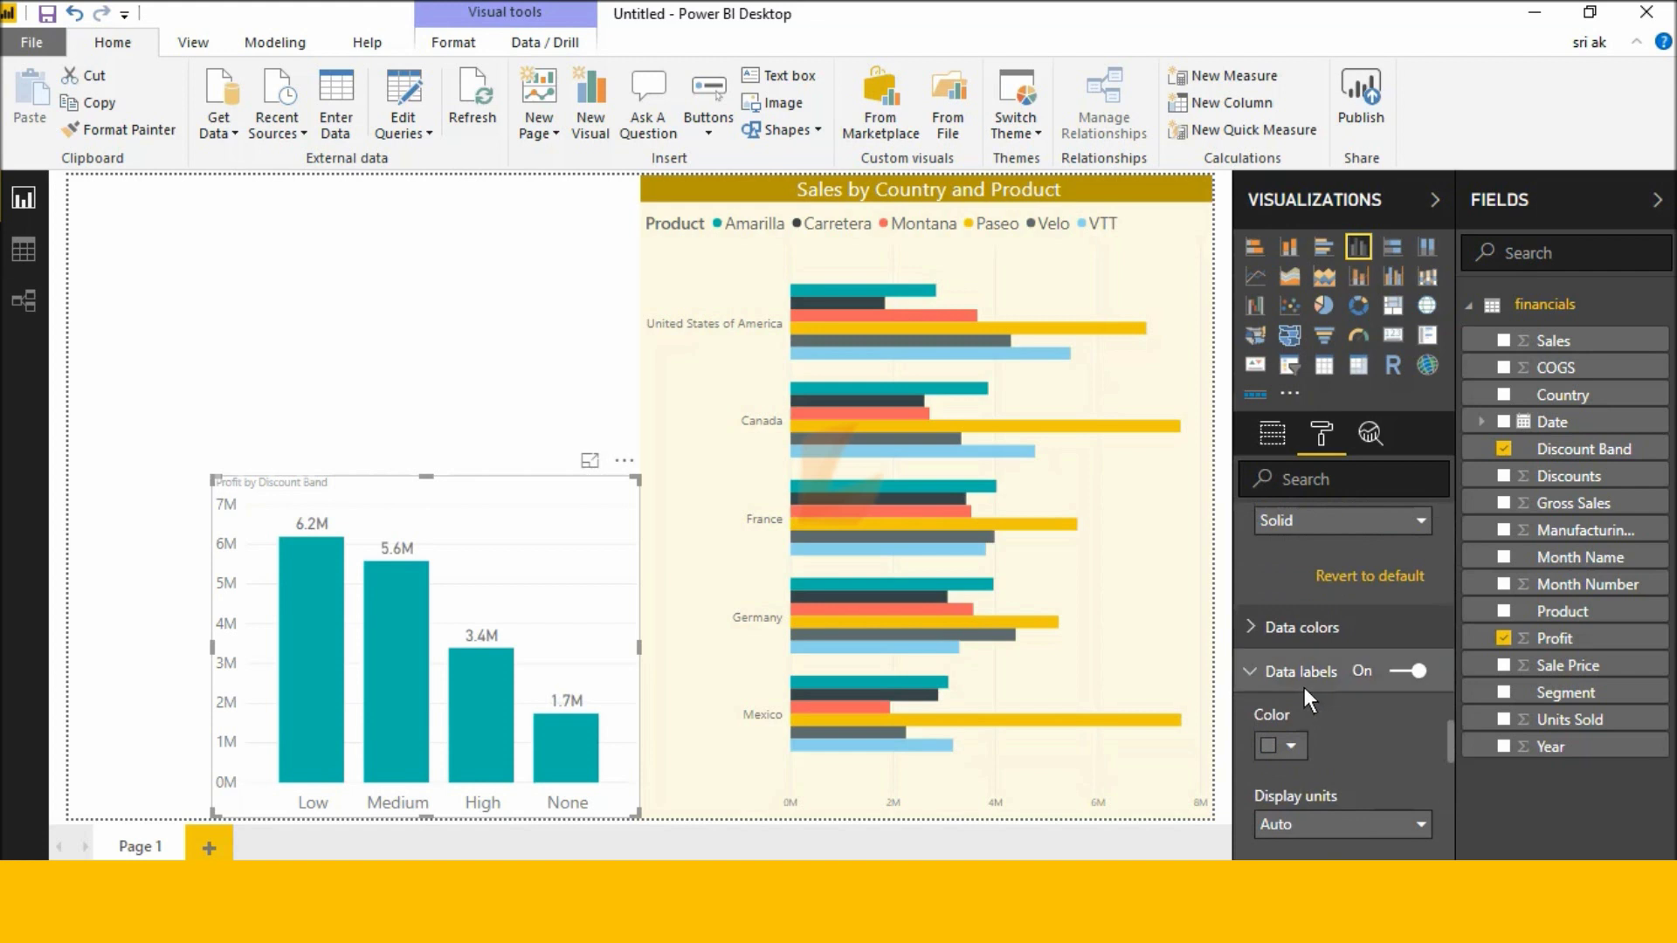
pyautogui.click(1305, 642)
pyautogui.scroll(-2, 1304, 647)
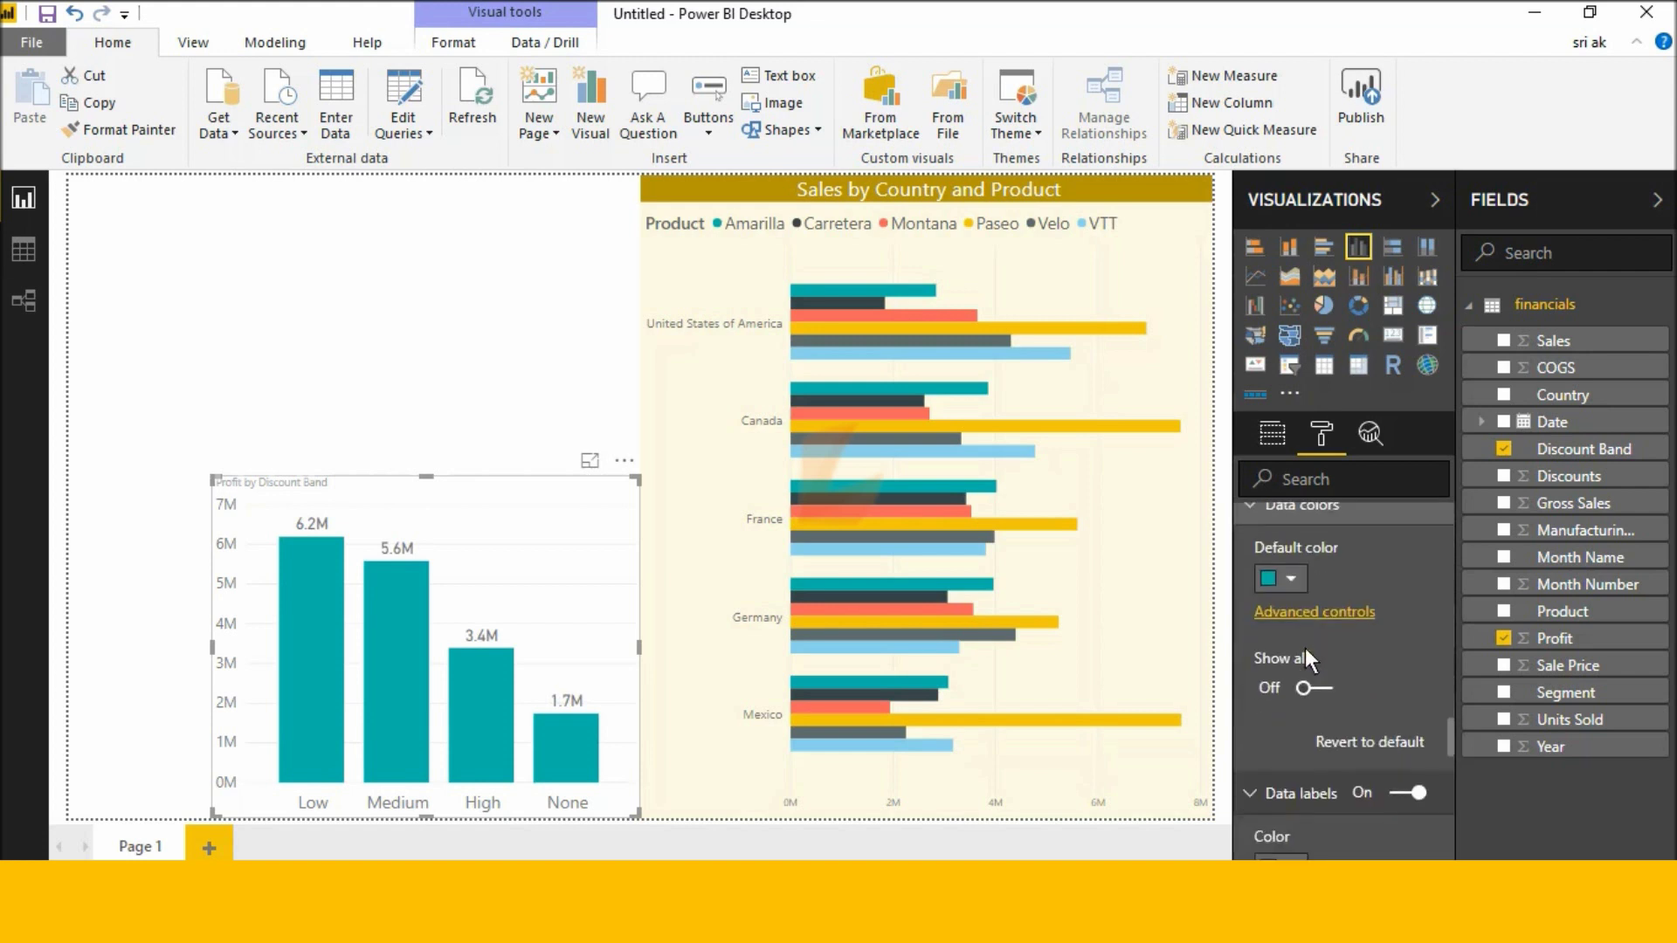
pyautogui.click(1296, 576)
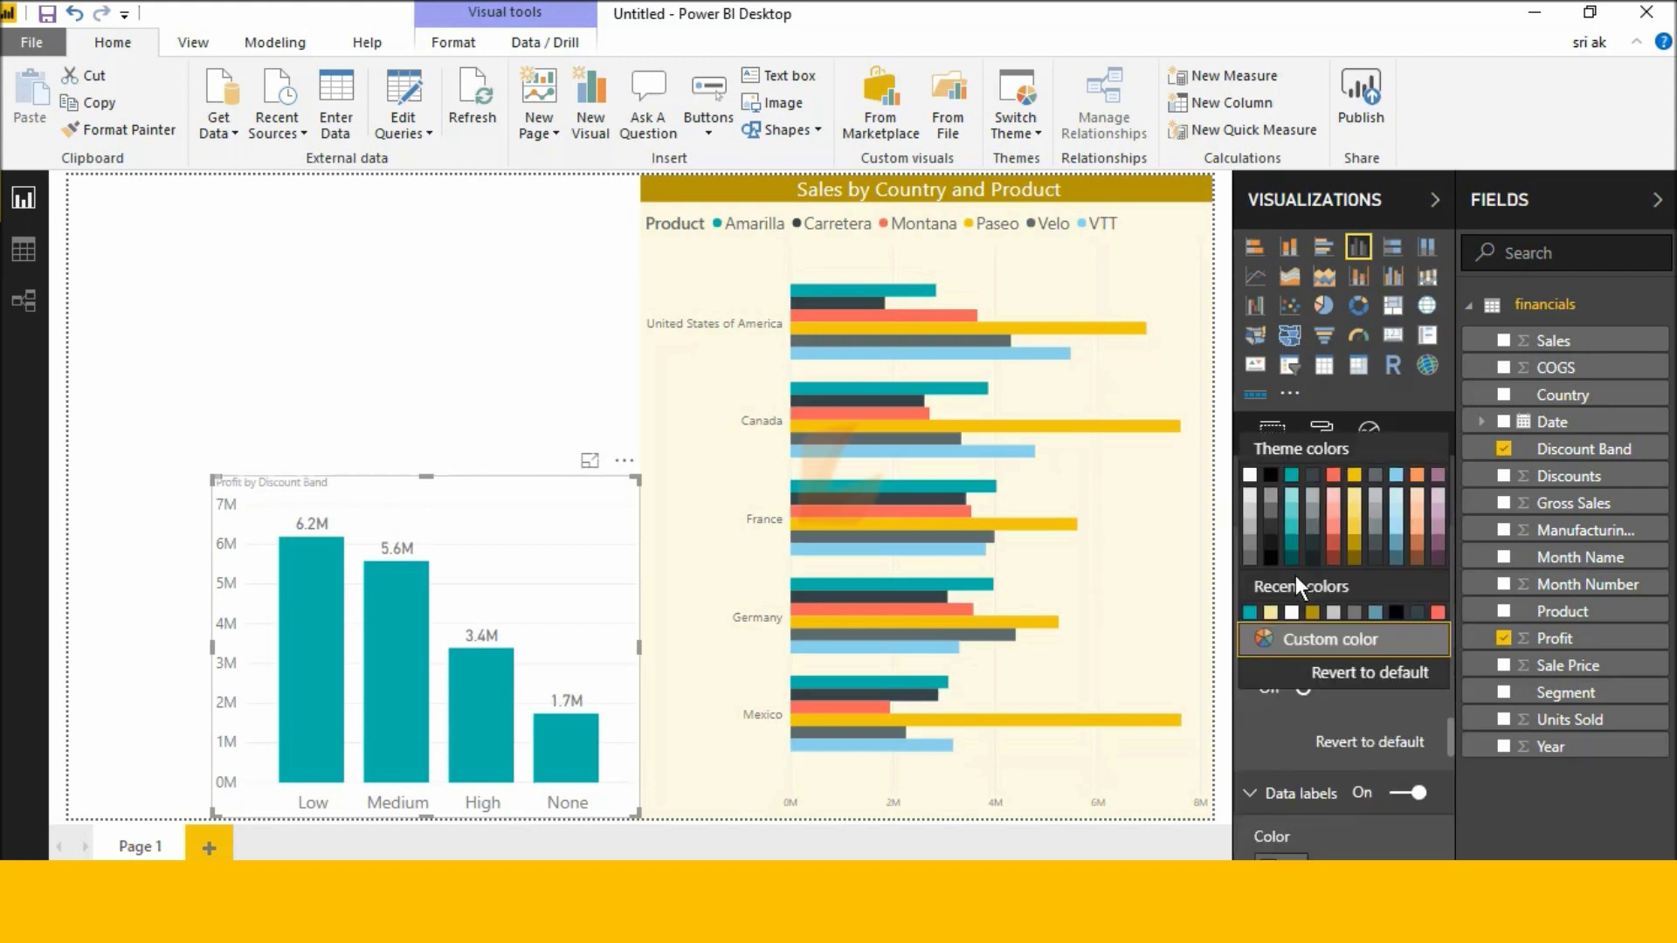
pyautogui.click(1396, 543)
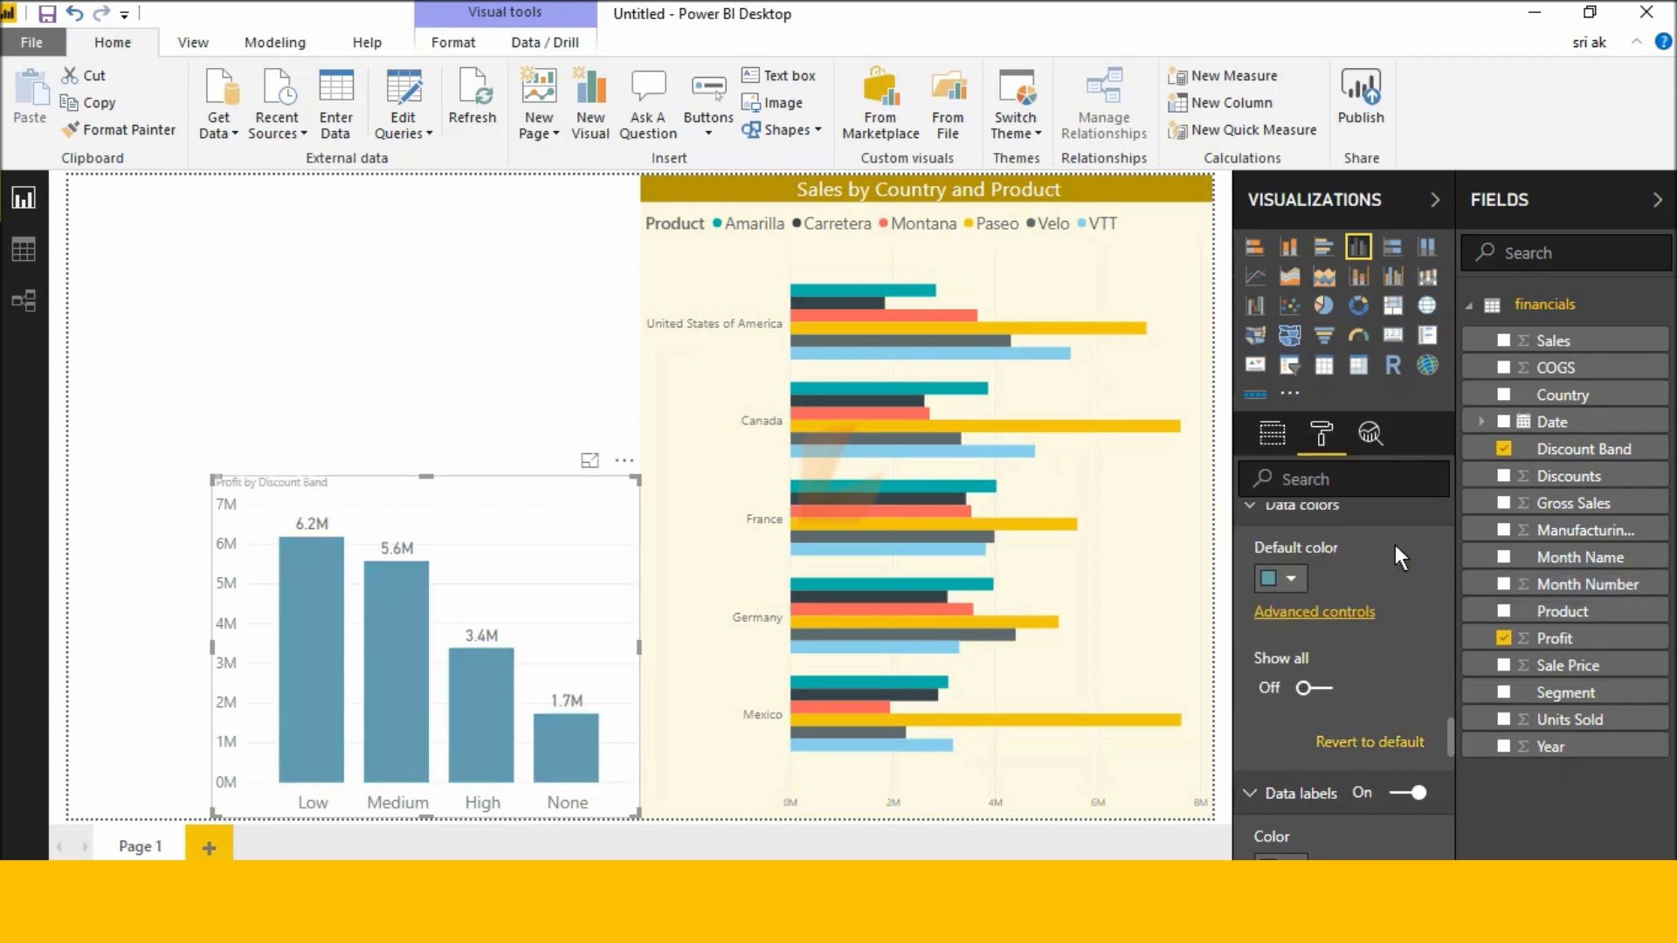
# - Turn on the column chart's background in the same blue as its columns and set its transparency to 93%
pyautogui.scroll(-10, 1355, 720)
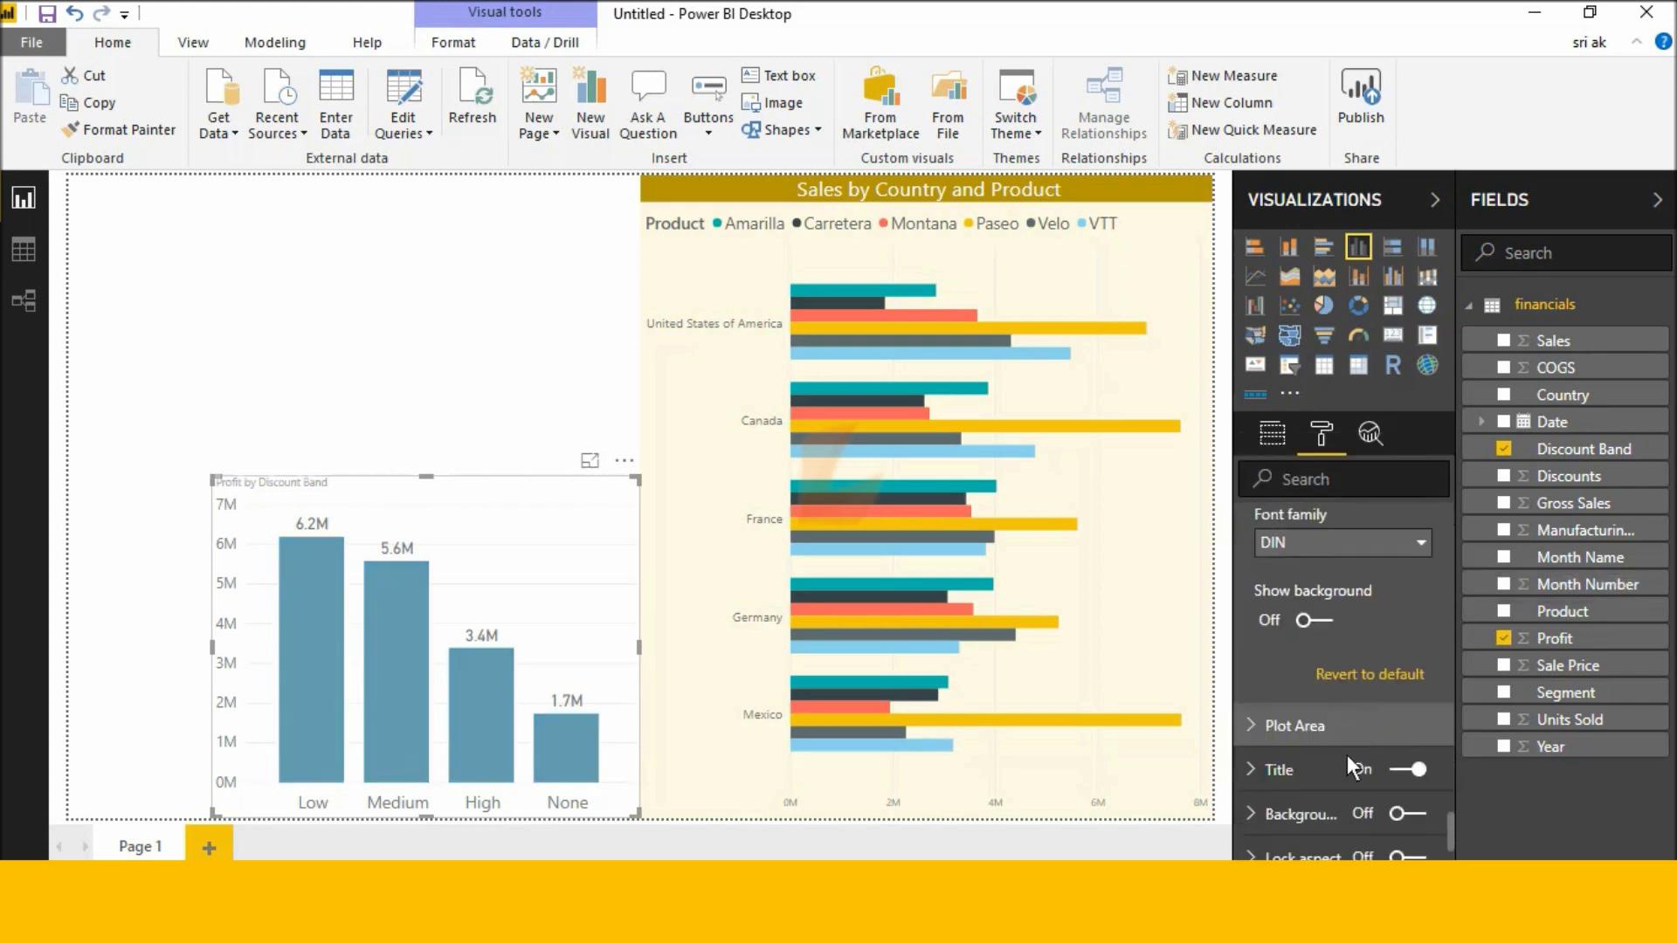
pyautogui.scroll(-3, 1345, 760)
pyautogui.click(1408, 668)
pyautogui.click(1310, 678)
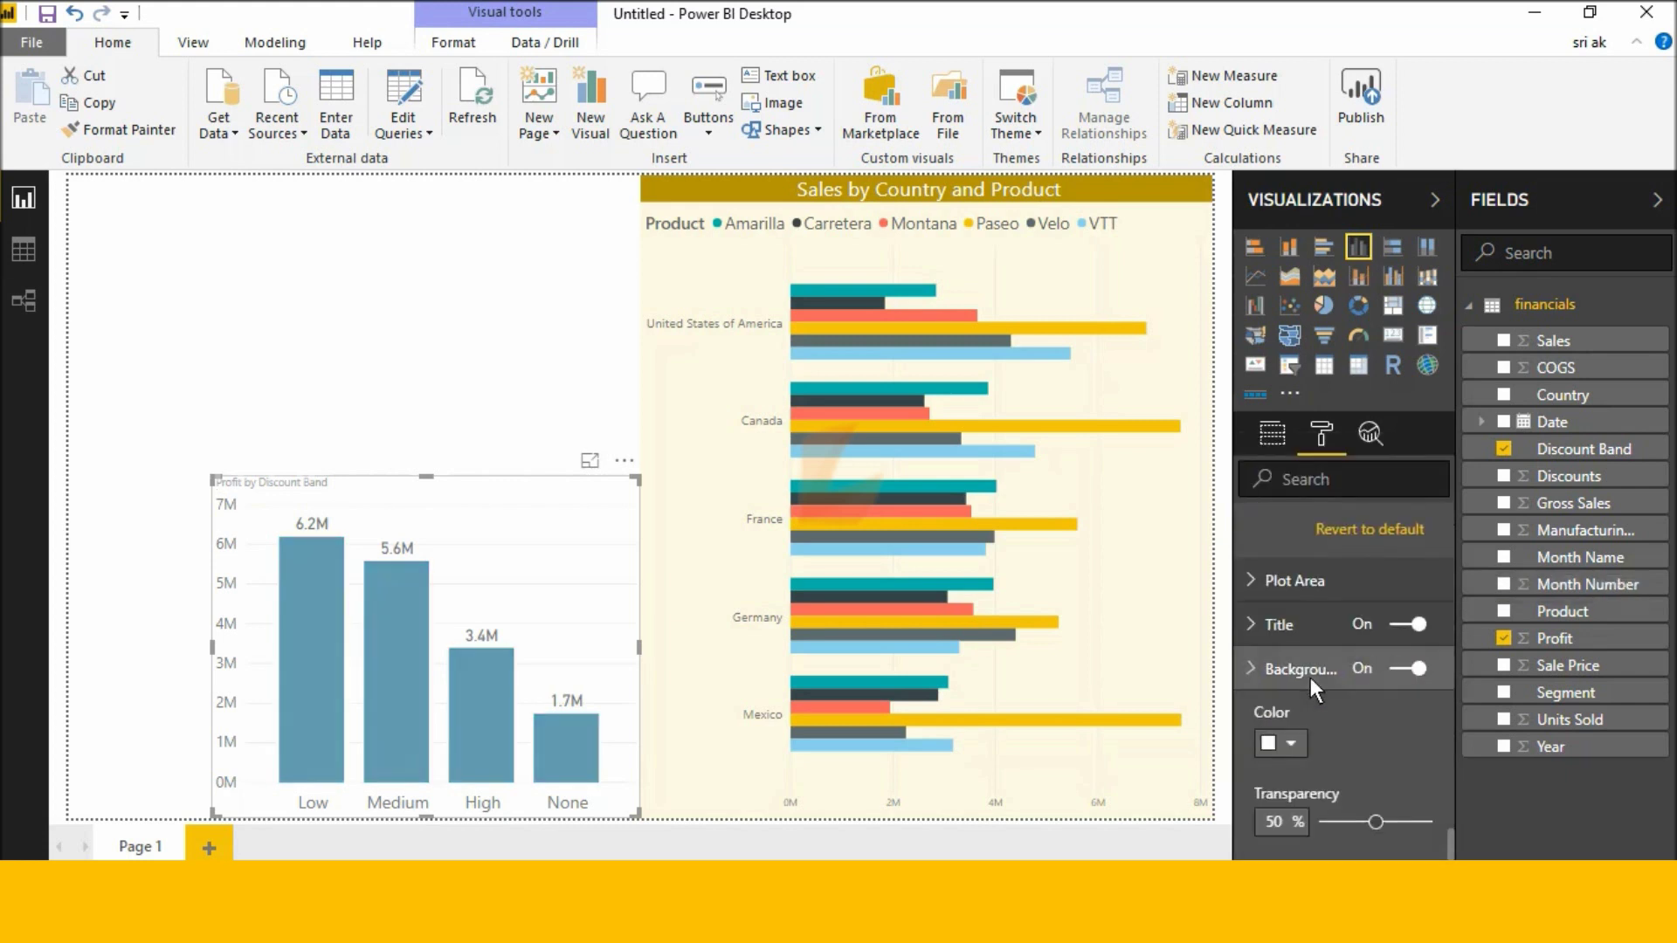
pyautogui.scroll(-3, 1310, 677)
pyautogui.scroll(-1, 1310, 679)
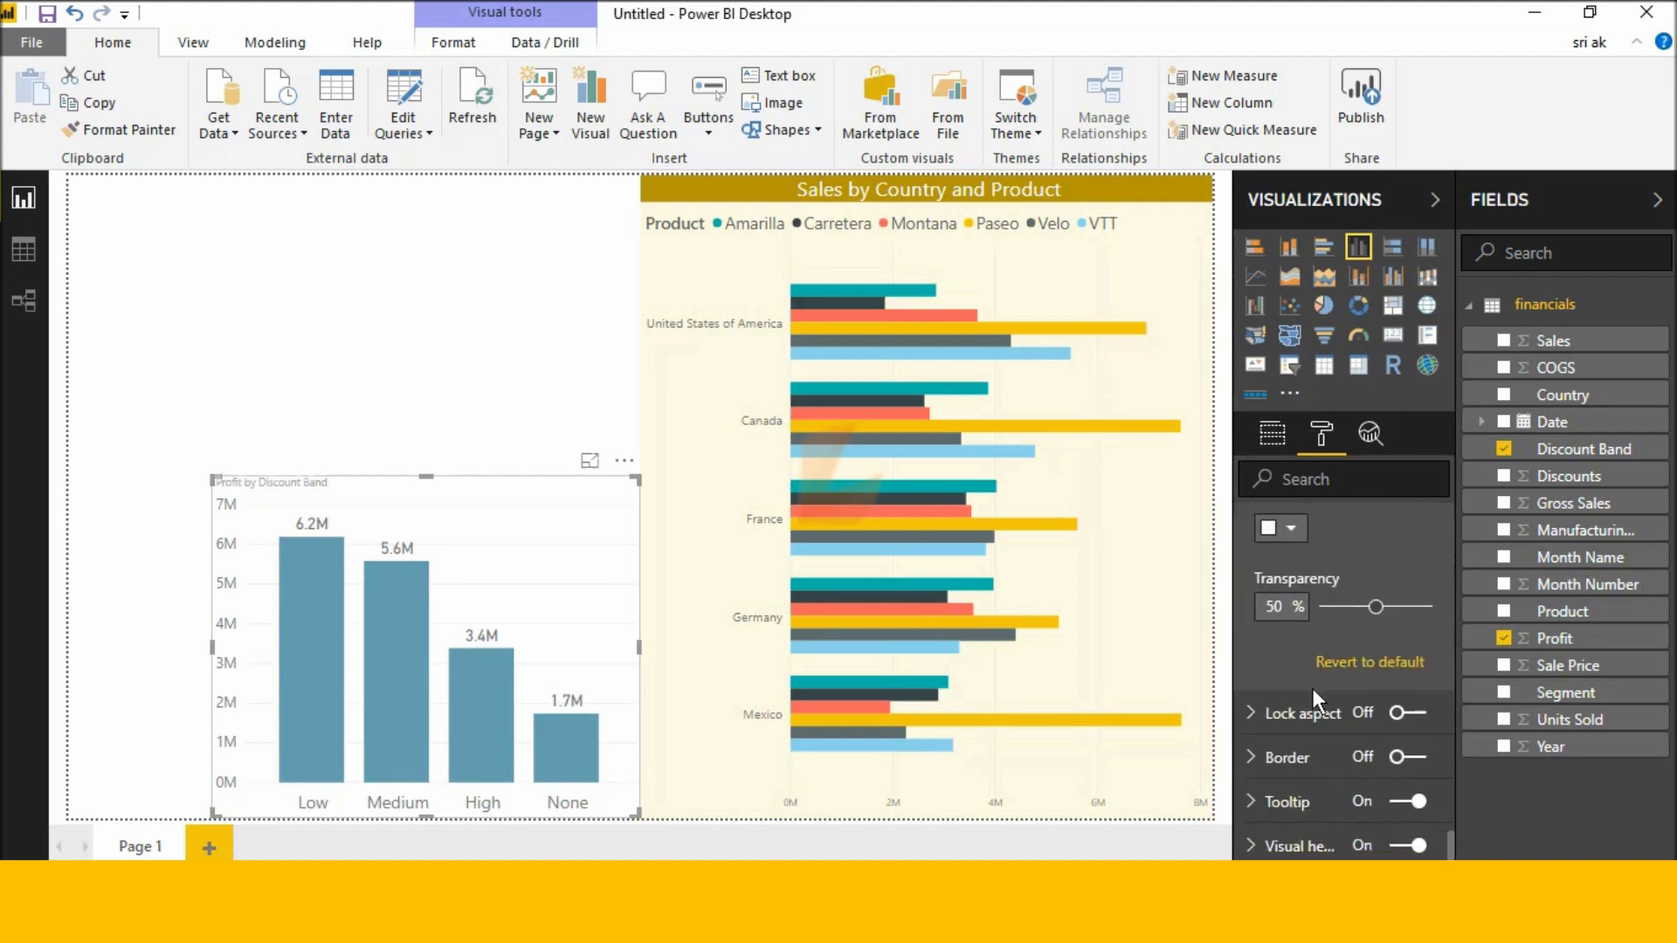
pyautogui.scroll(2, 1312, 688)
pyautogui.click(1291, 651)
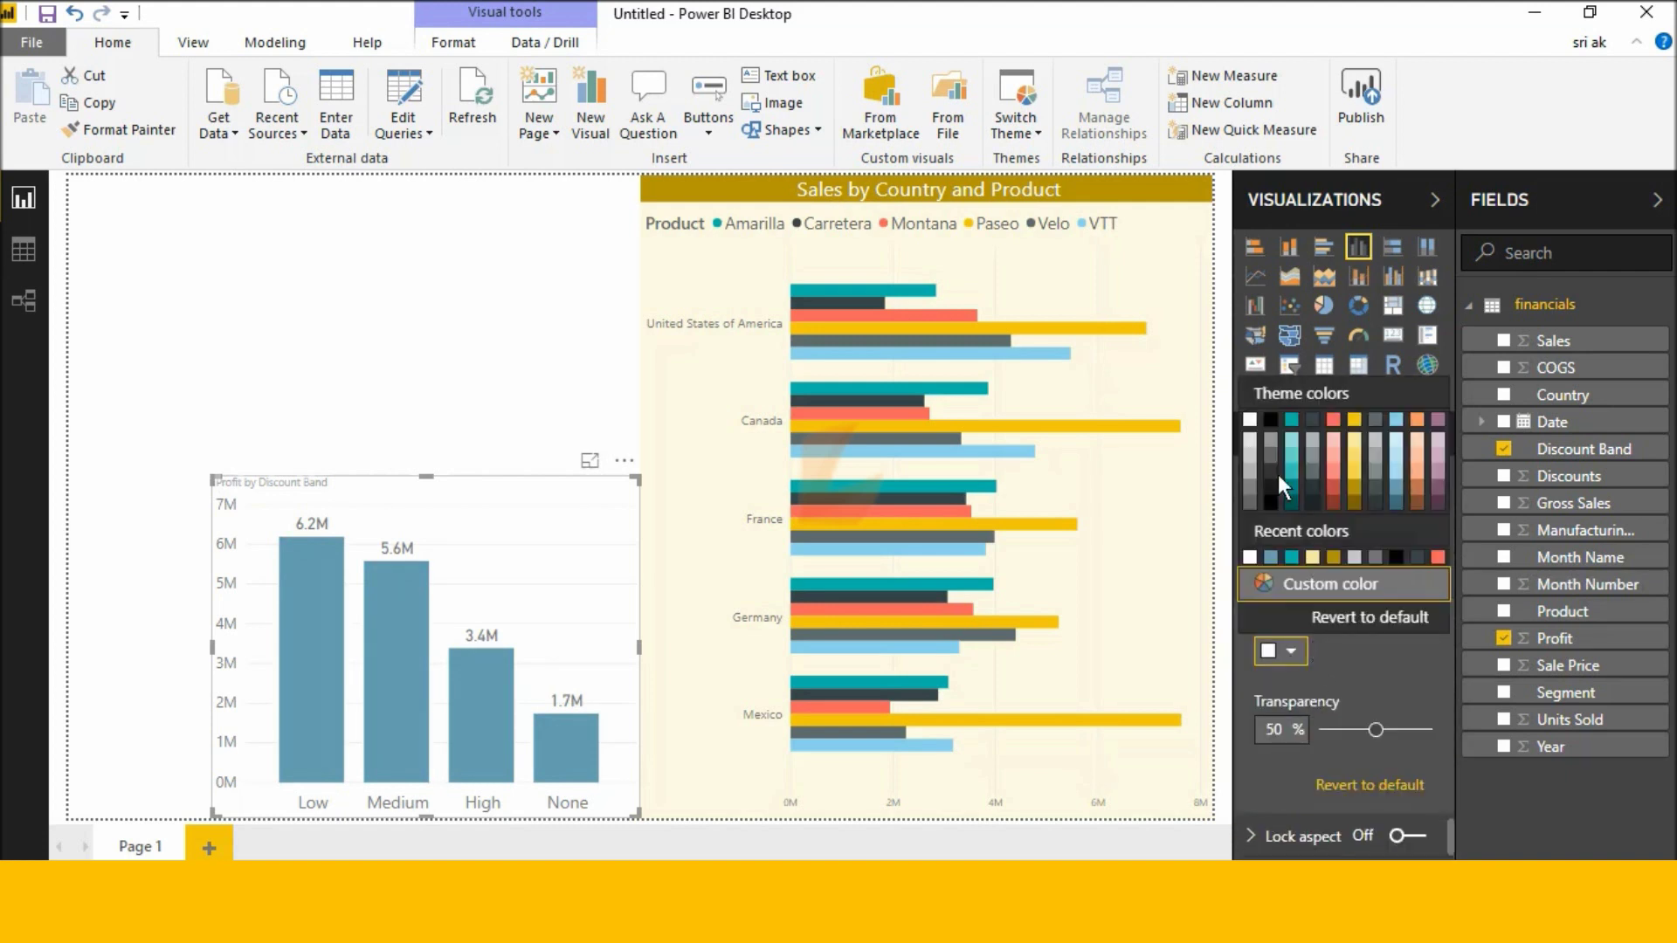
pyautogui.click(1270, 557)
pyautogui.moveTo(1380, 732); pyautogui.dragTo(1417, 737)
pyautogui.scroll(-2, 1396, 776)
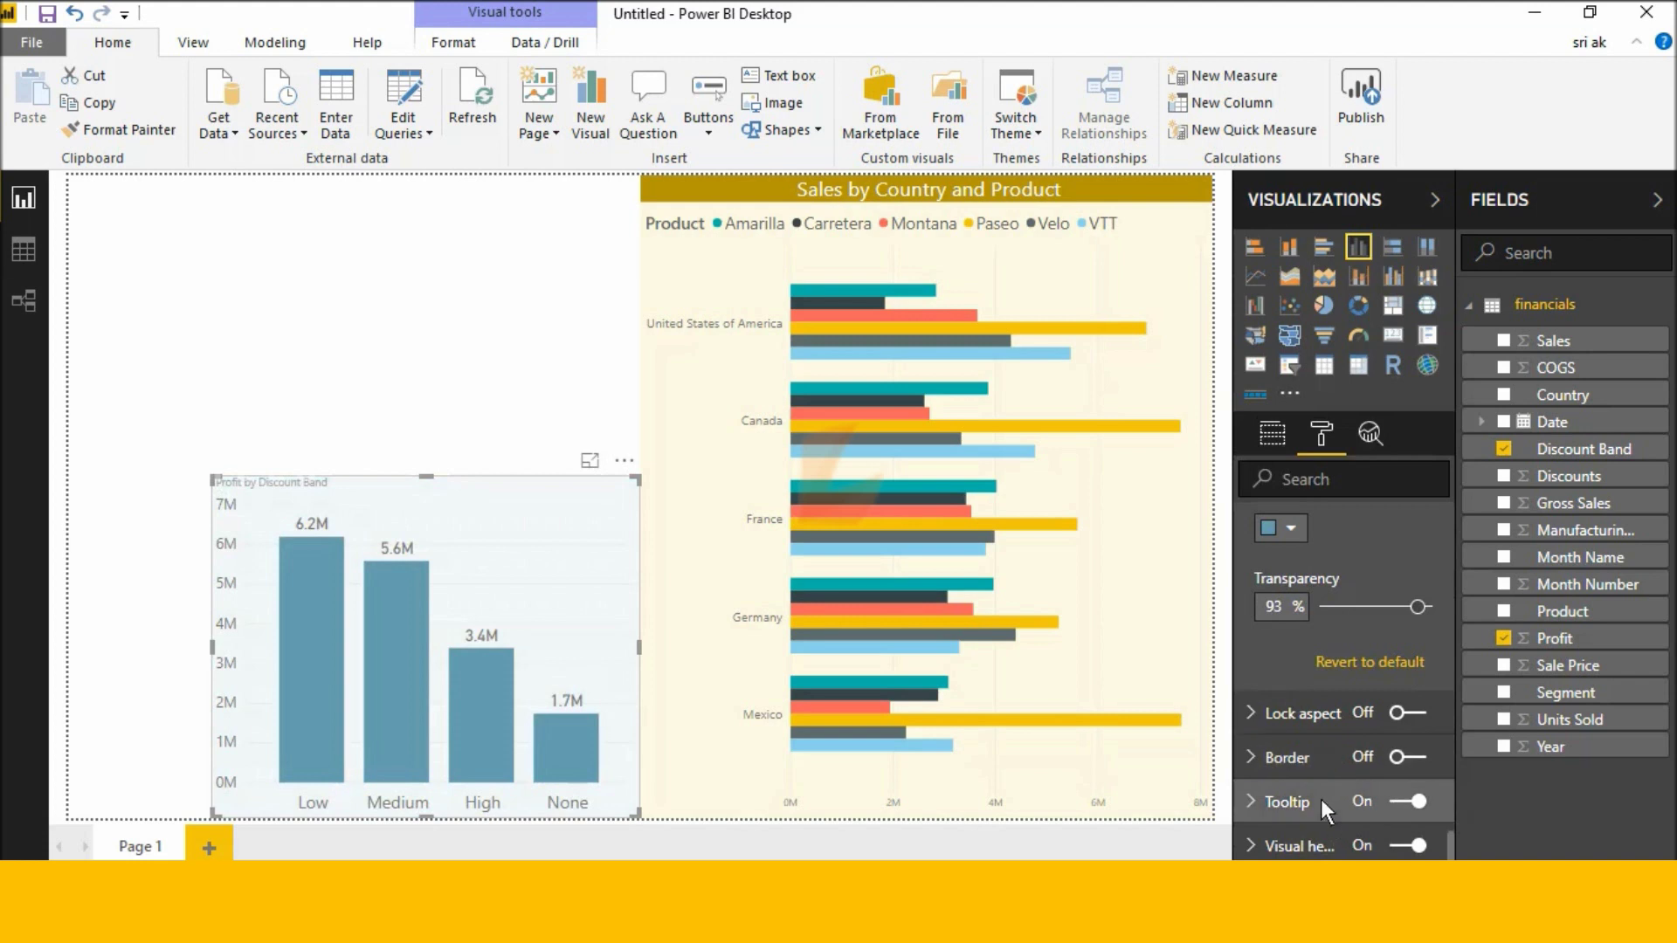
# - Give the Profit by Discount Band title a white font on the same blue background color as the columns
pyautogui.scroll(4, 1321, 800)
pyautogui.scroll(-2, 1321, 799)
pyautogui.click(1328, 655)
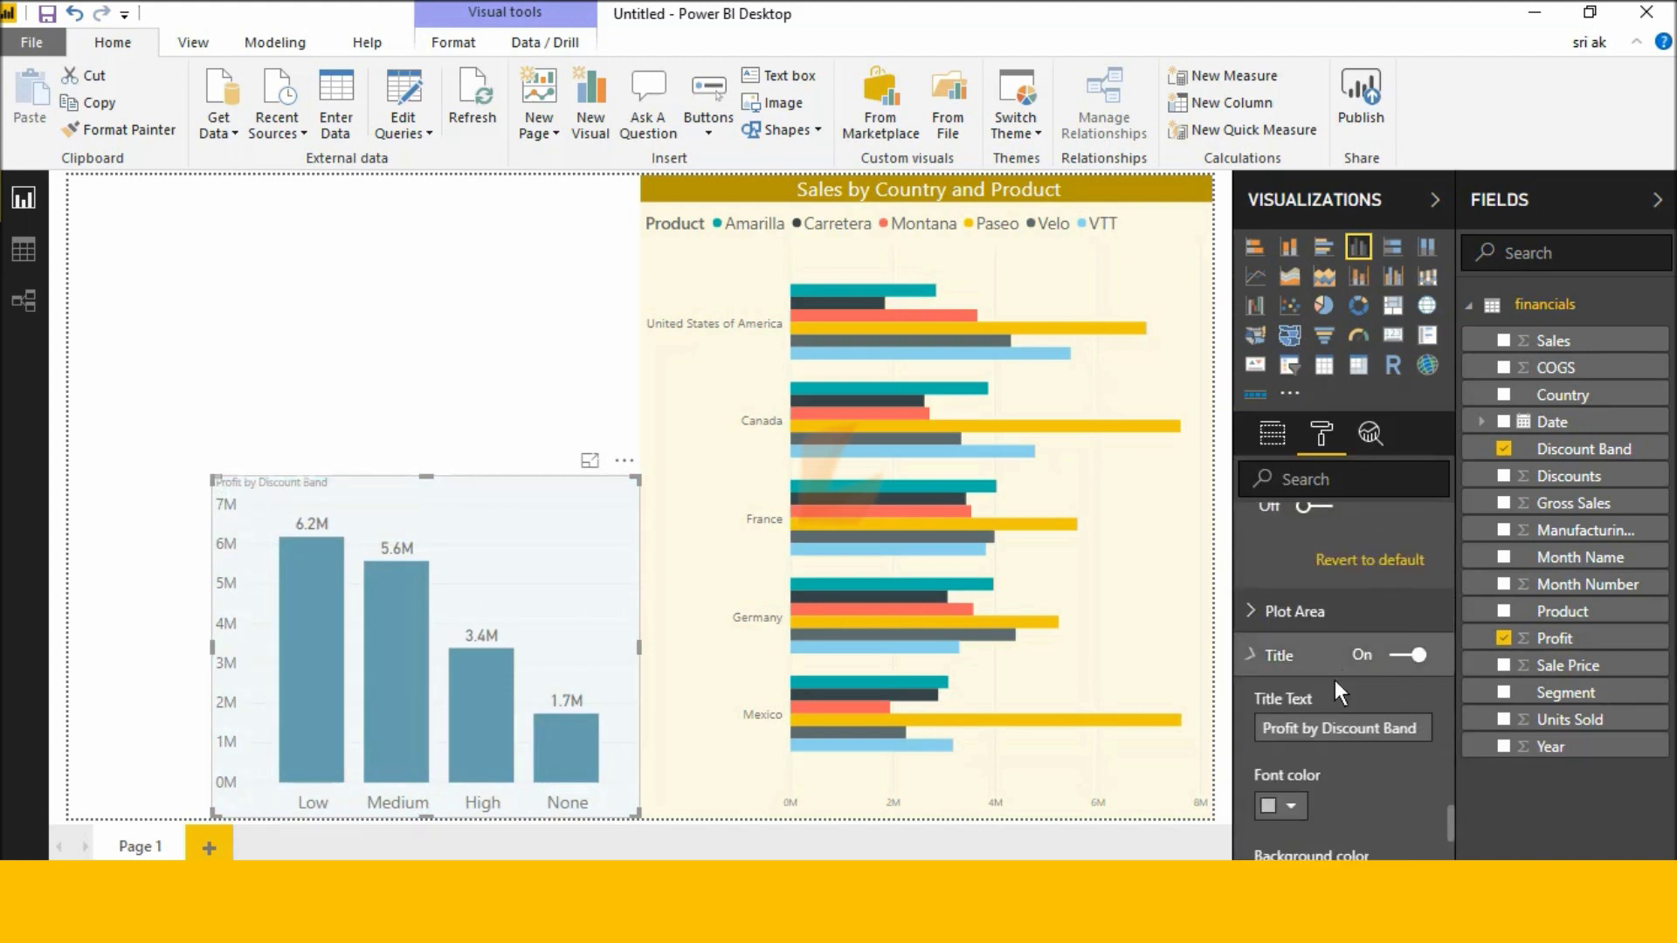
pyautogui.click(1293, 684)
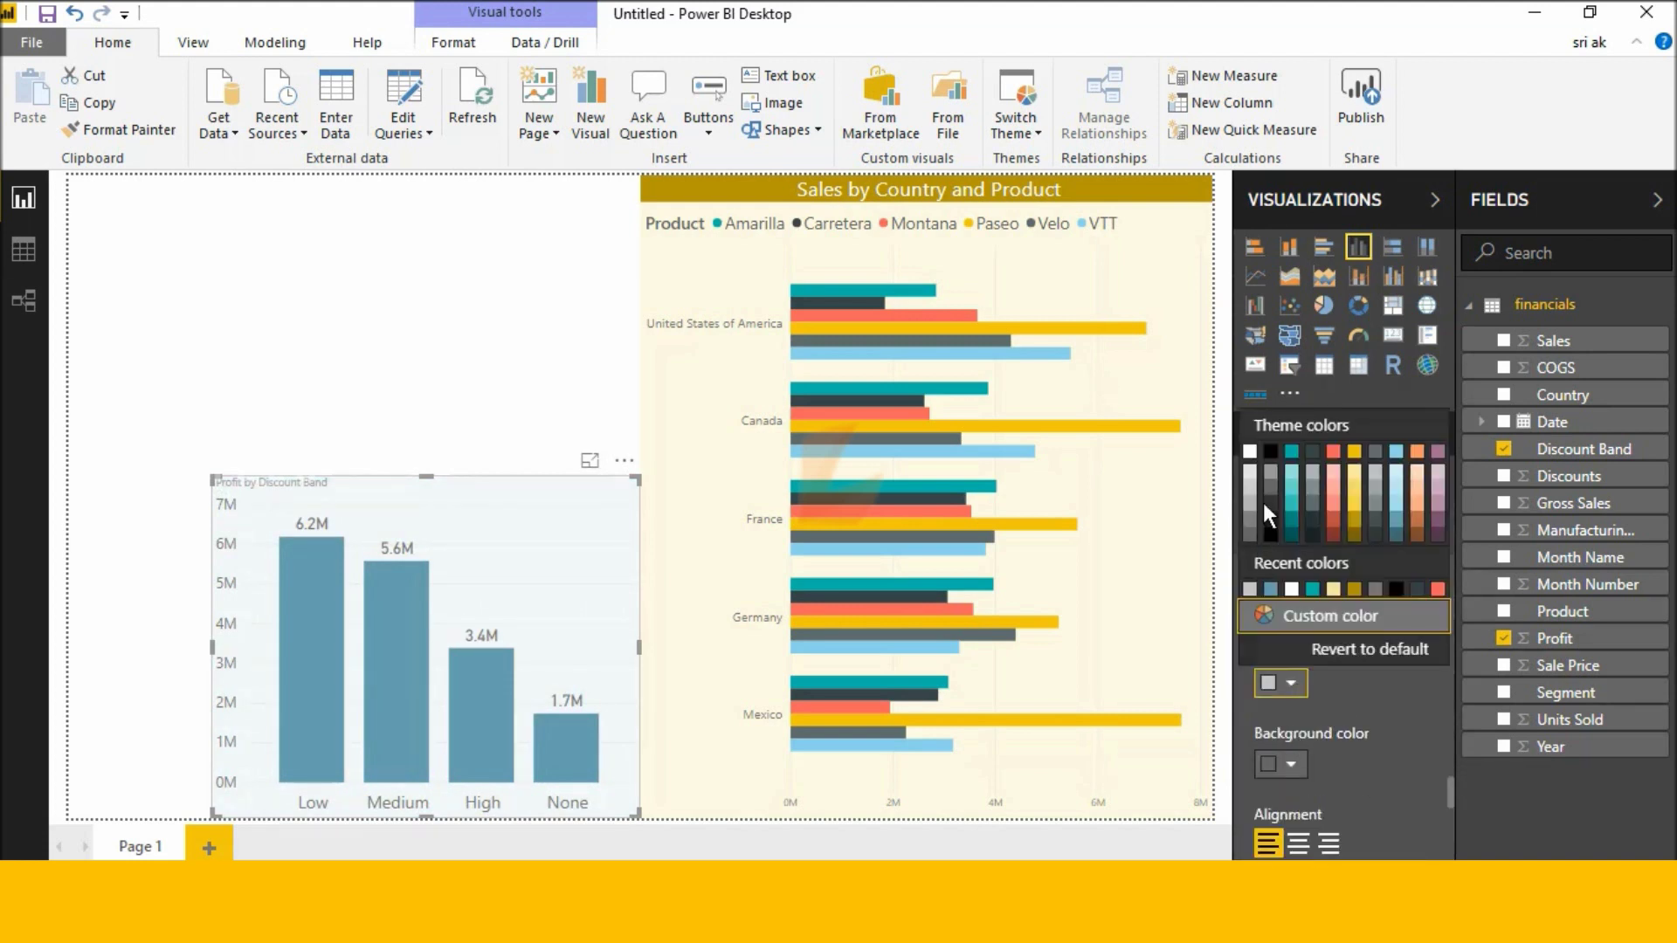
pyautogui.click(1249, 451)
pyautogui.click(1292, 762)
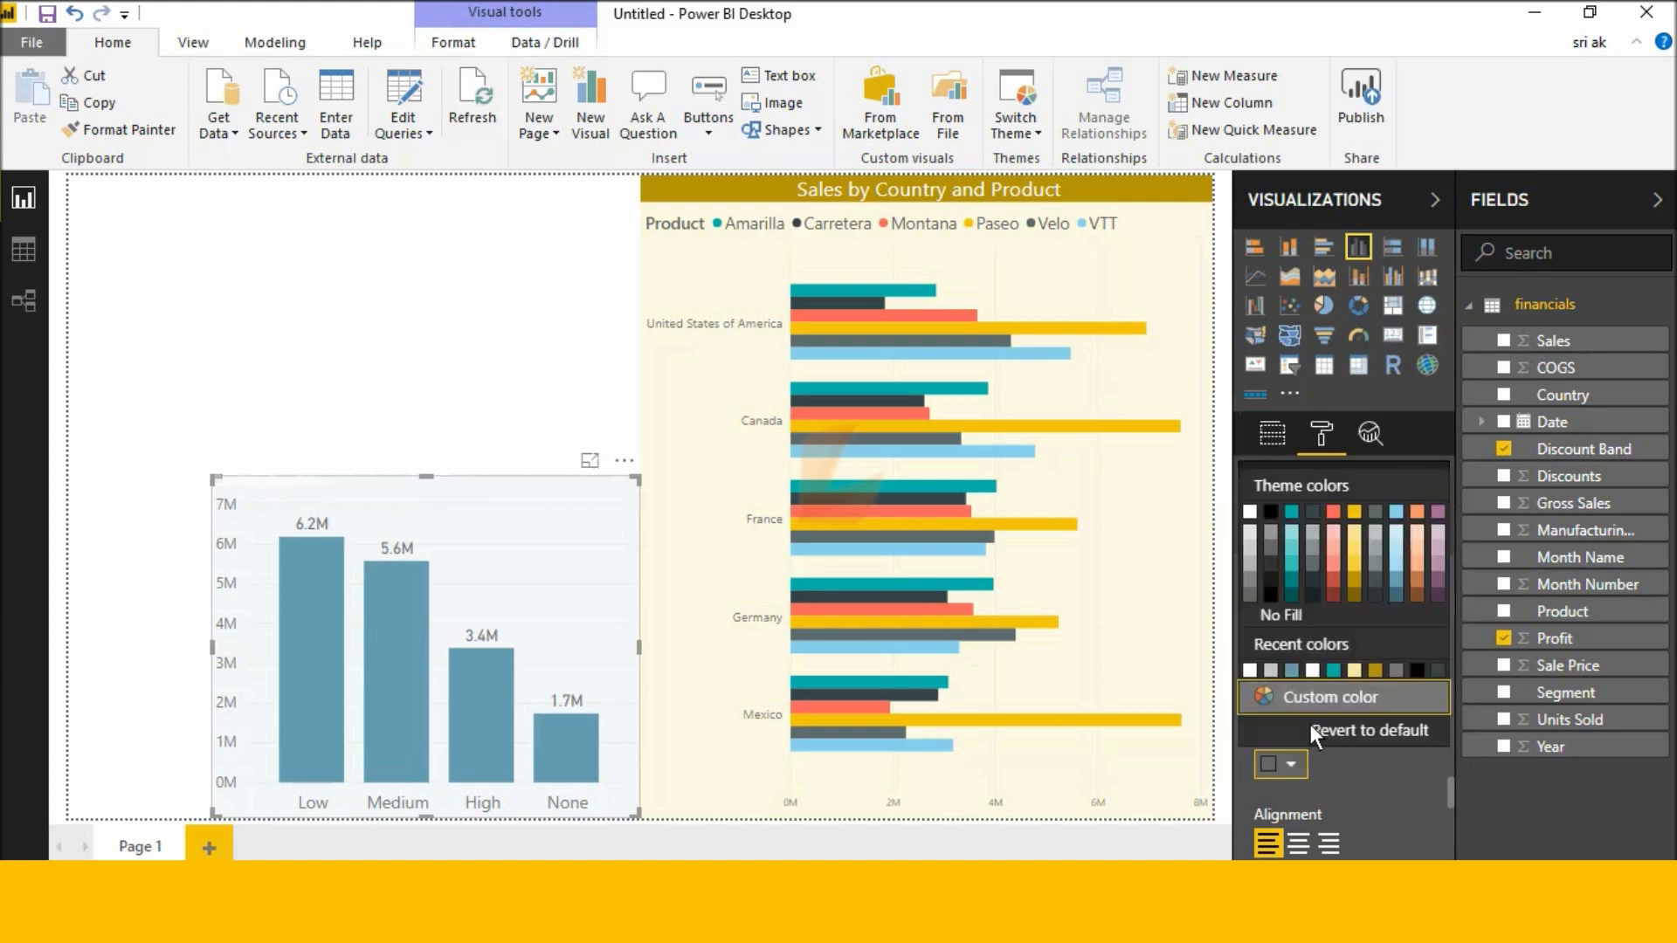
pyautogui.click(1292, 670)
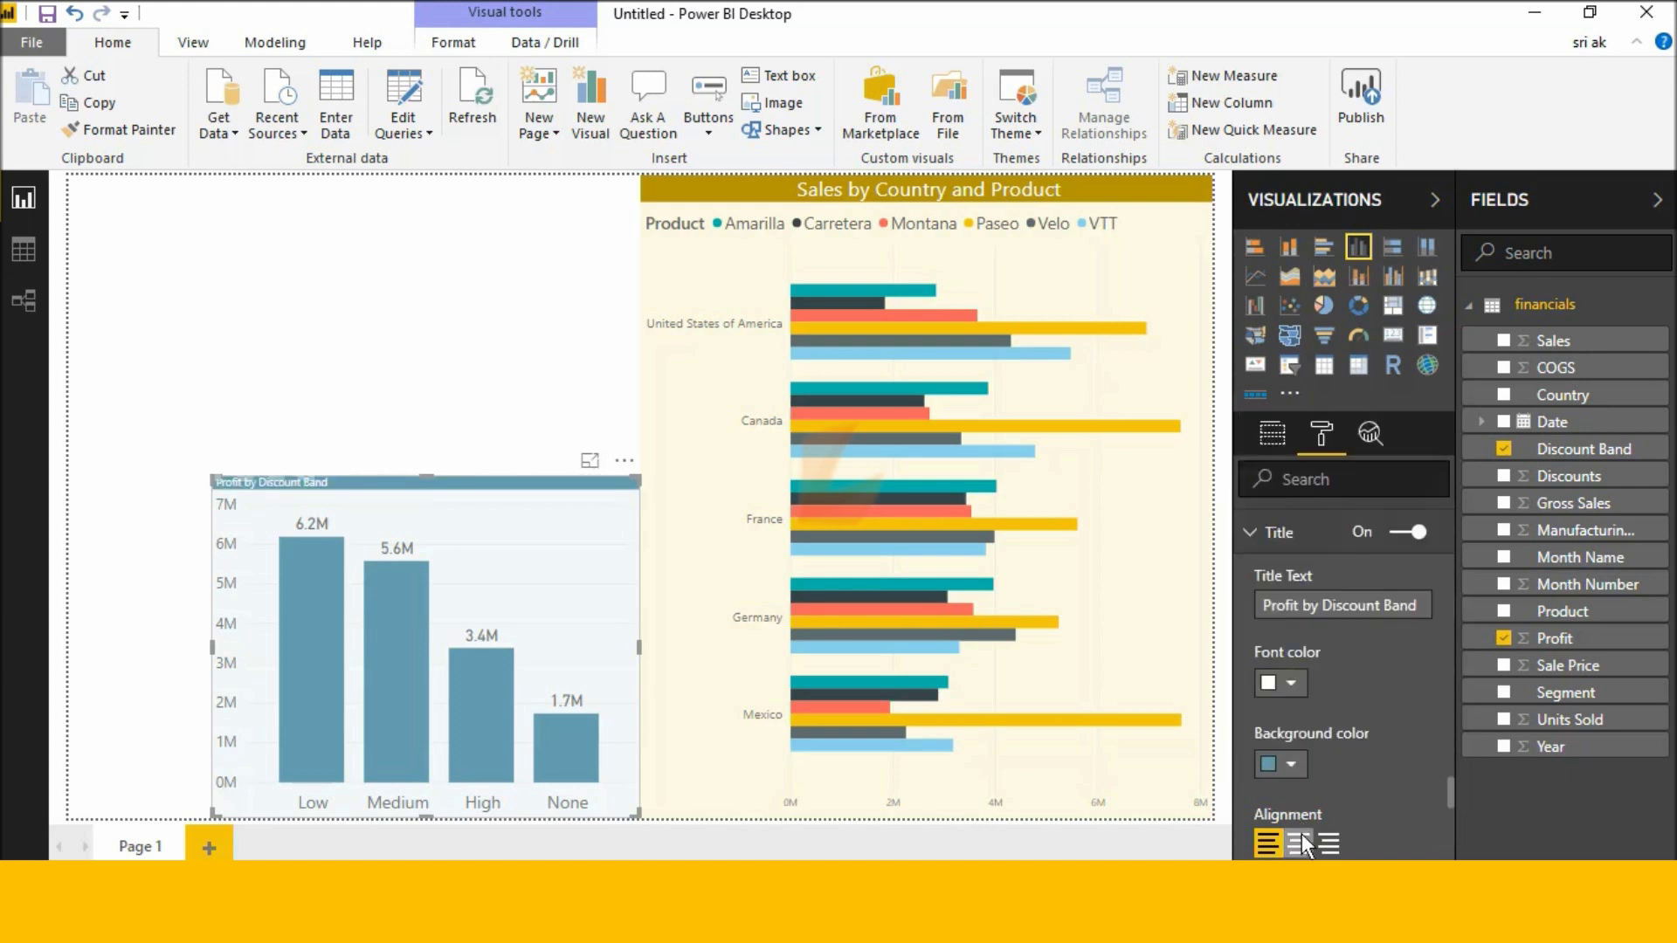
# - Center the Profit by Discount Band title and set its text size to 14
pyautogui.click(1298, 843)
pyautogui.scroll(-3, 1301, 817)
pyautogui.scroll(-3, 1301, 815)
pyautogui.click(1322, 670)
pyautogui.click(1323, 670)
pyautogui.click(1322, 670)
pyautogui.click(1322, 669)
pyautogui.click(1323, 670)
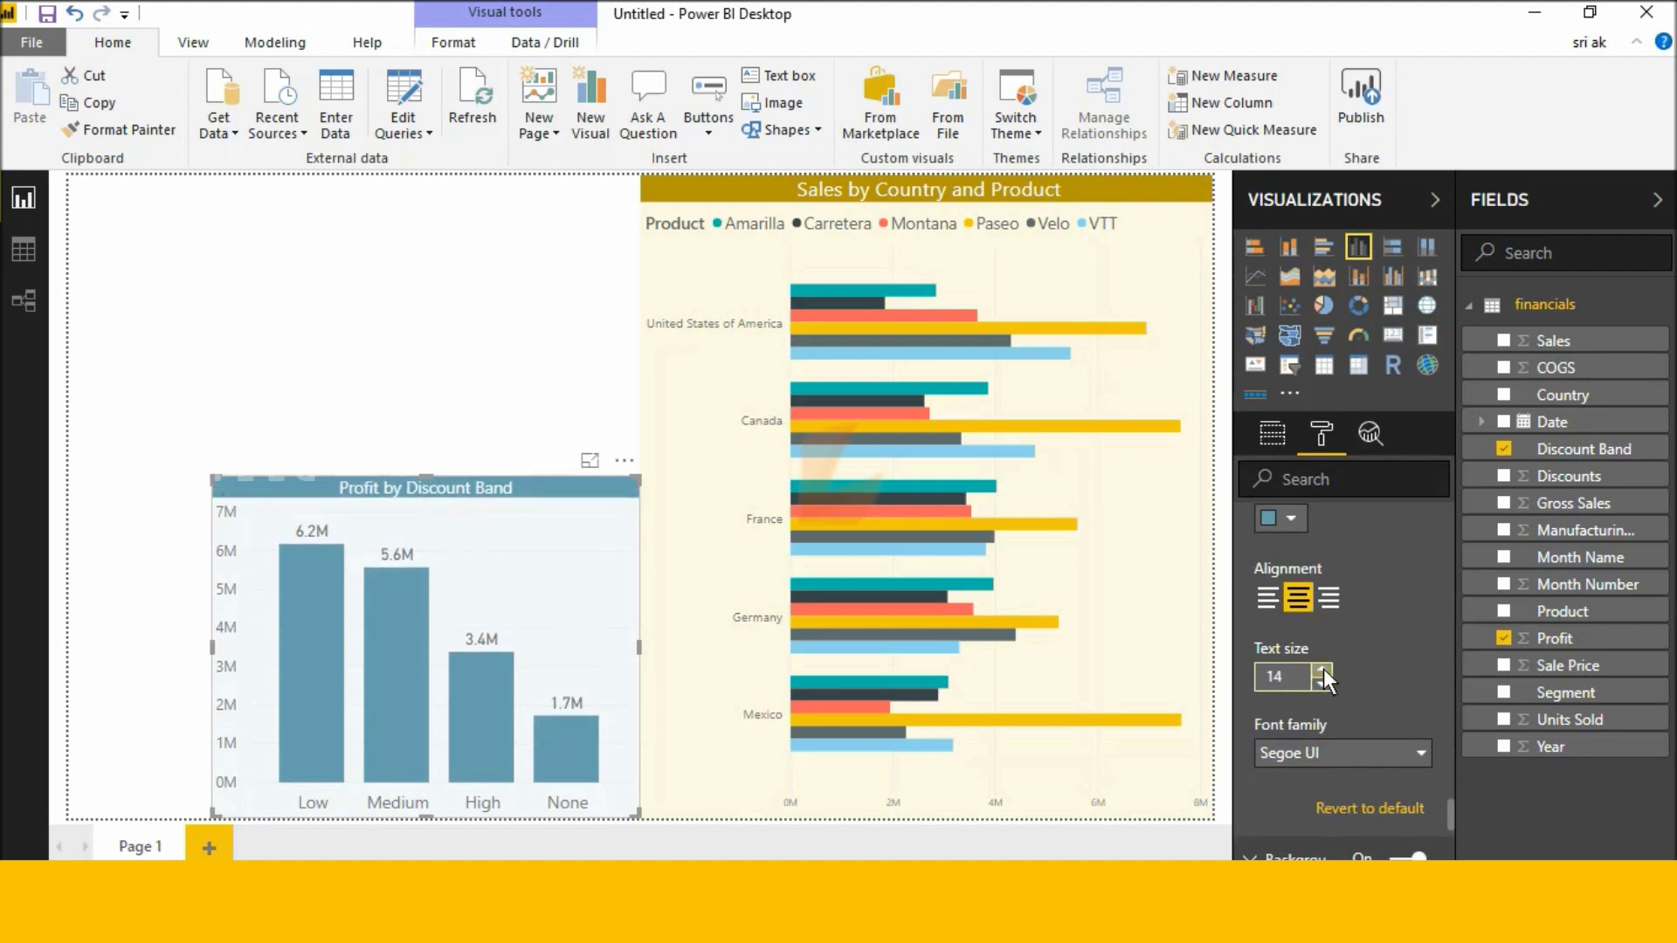
# - Add a pie chart of Gross Sales by Product above the column chart, narrowed to match its width
pyautogui.click(505, 327)
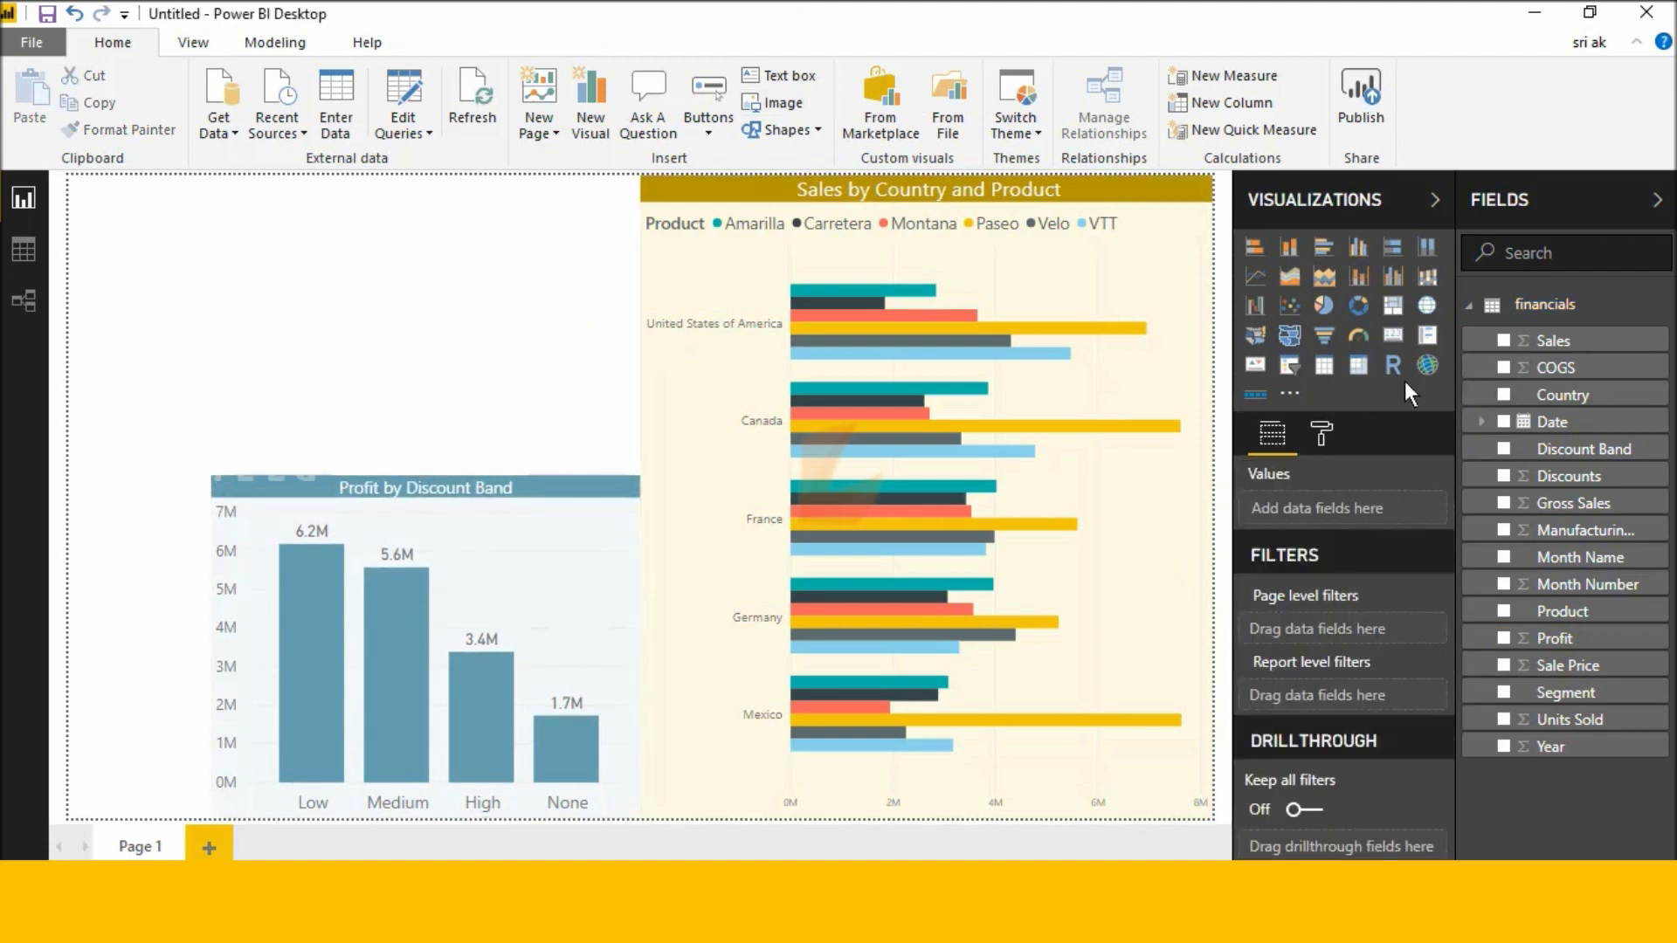
pyautogui.click(1325, 305)
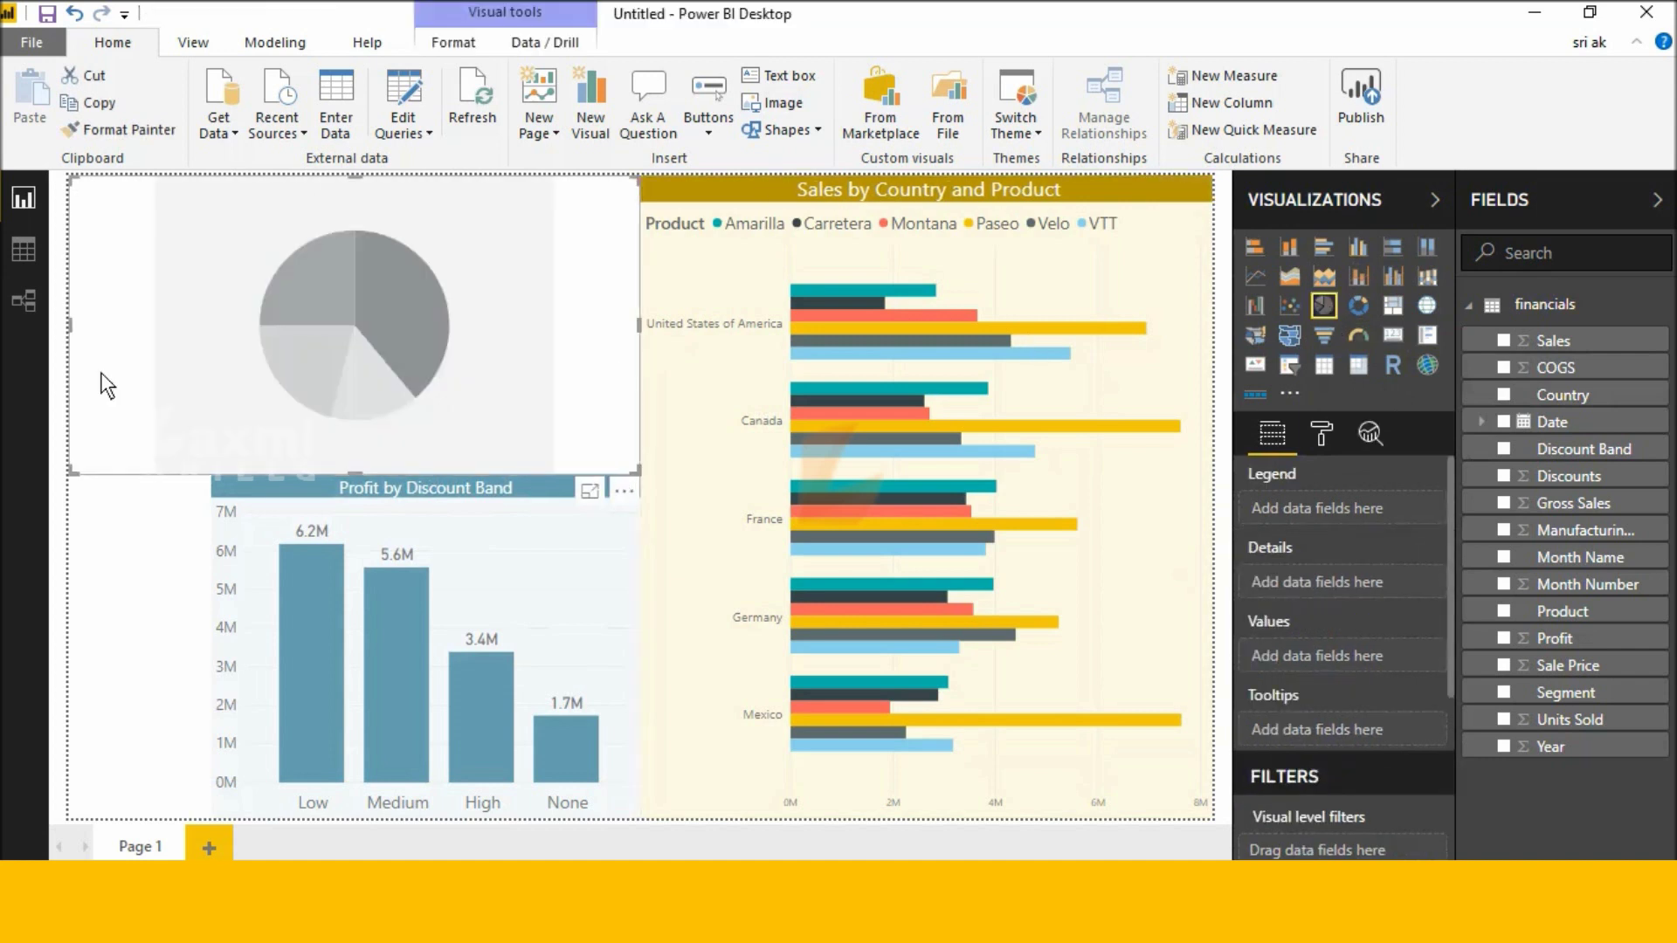
pyautogui.moveTo(202, 343); pyautogui.dragTo(214, 353)
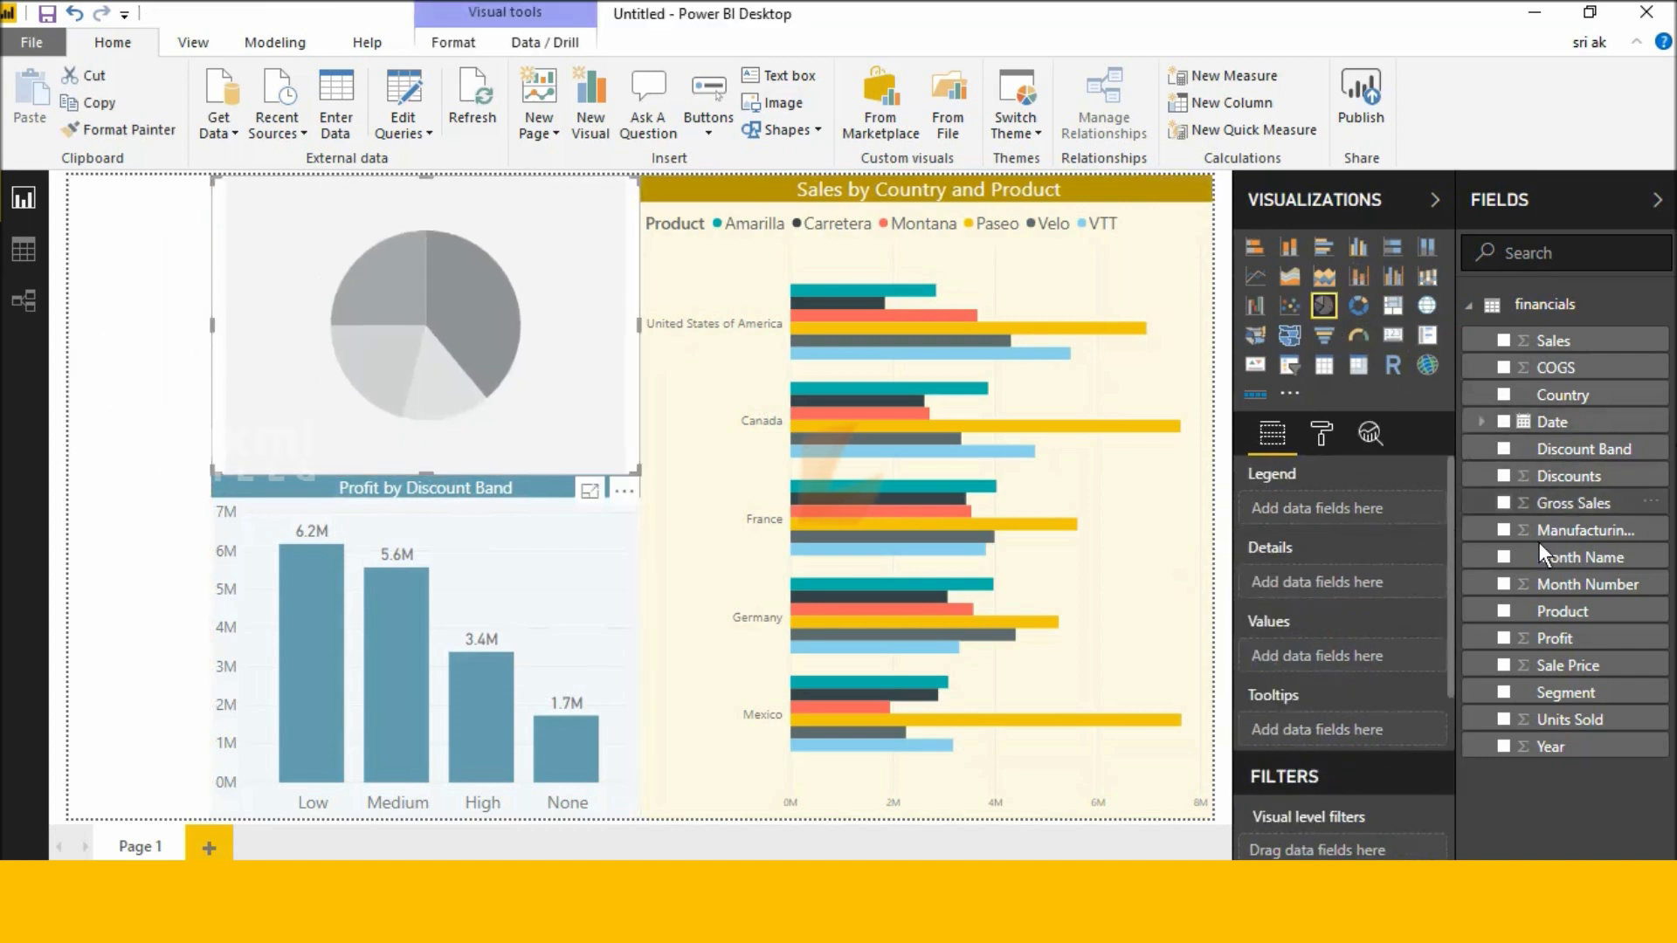
pyautogui.click(1504, 610)
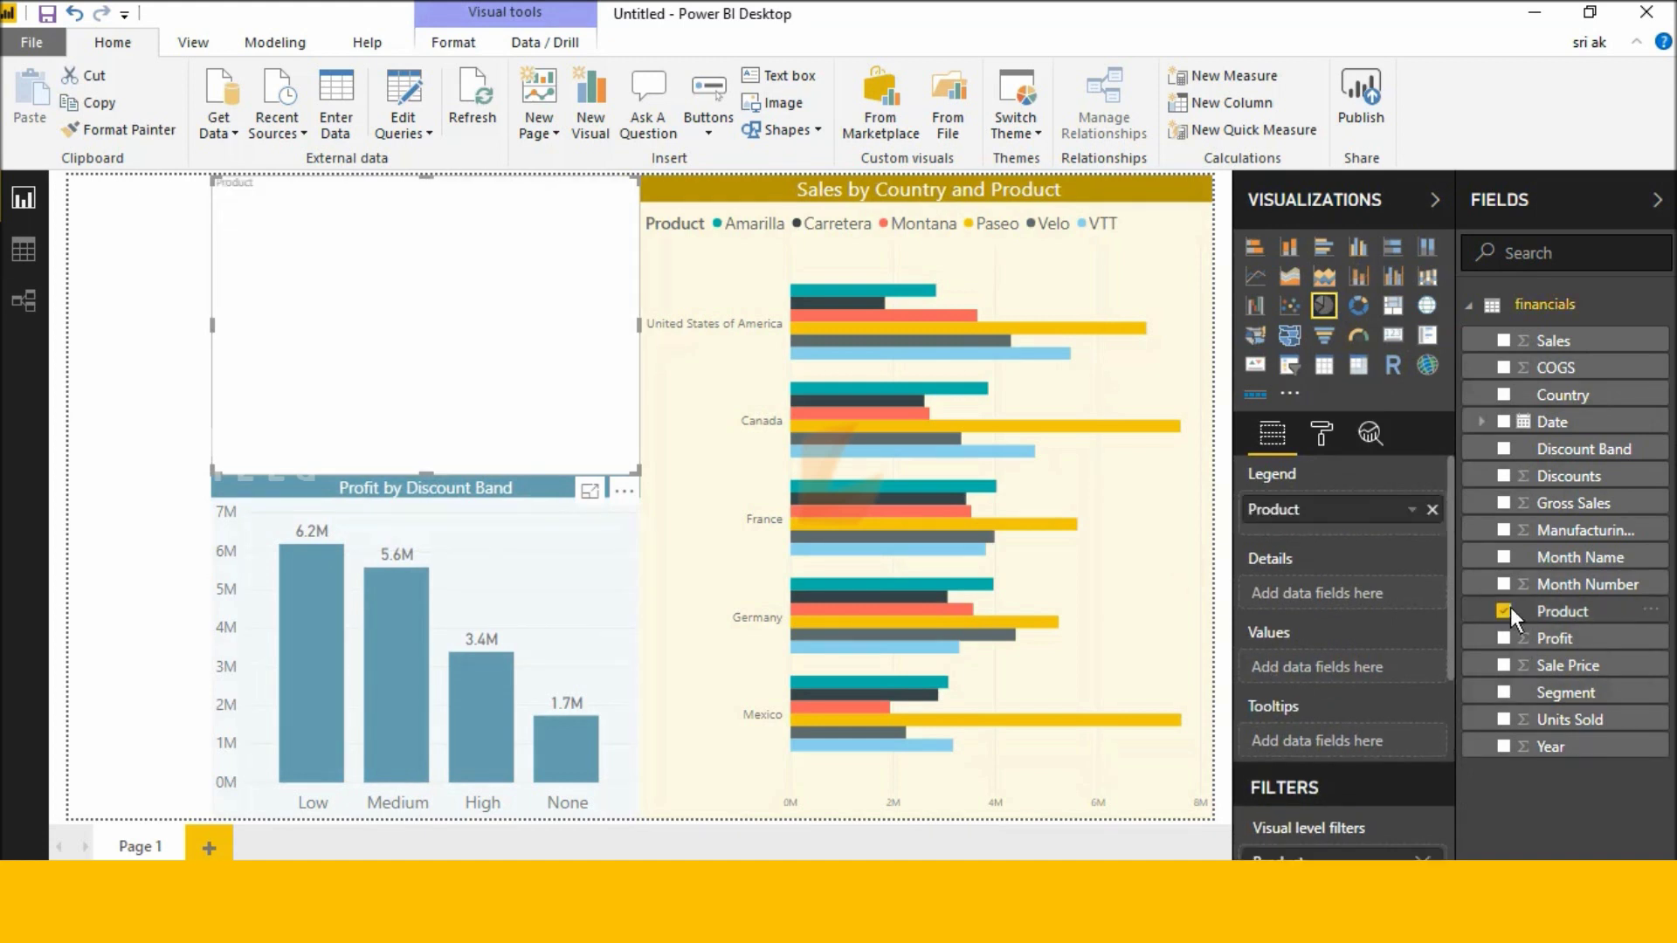
pyautogui.click(1504, 502)
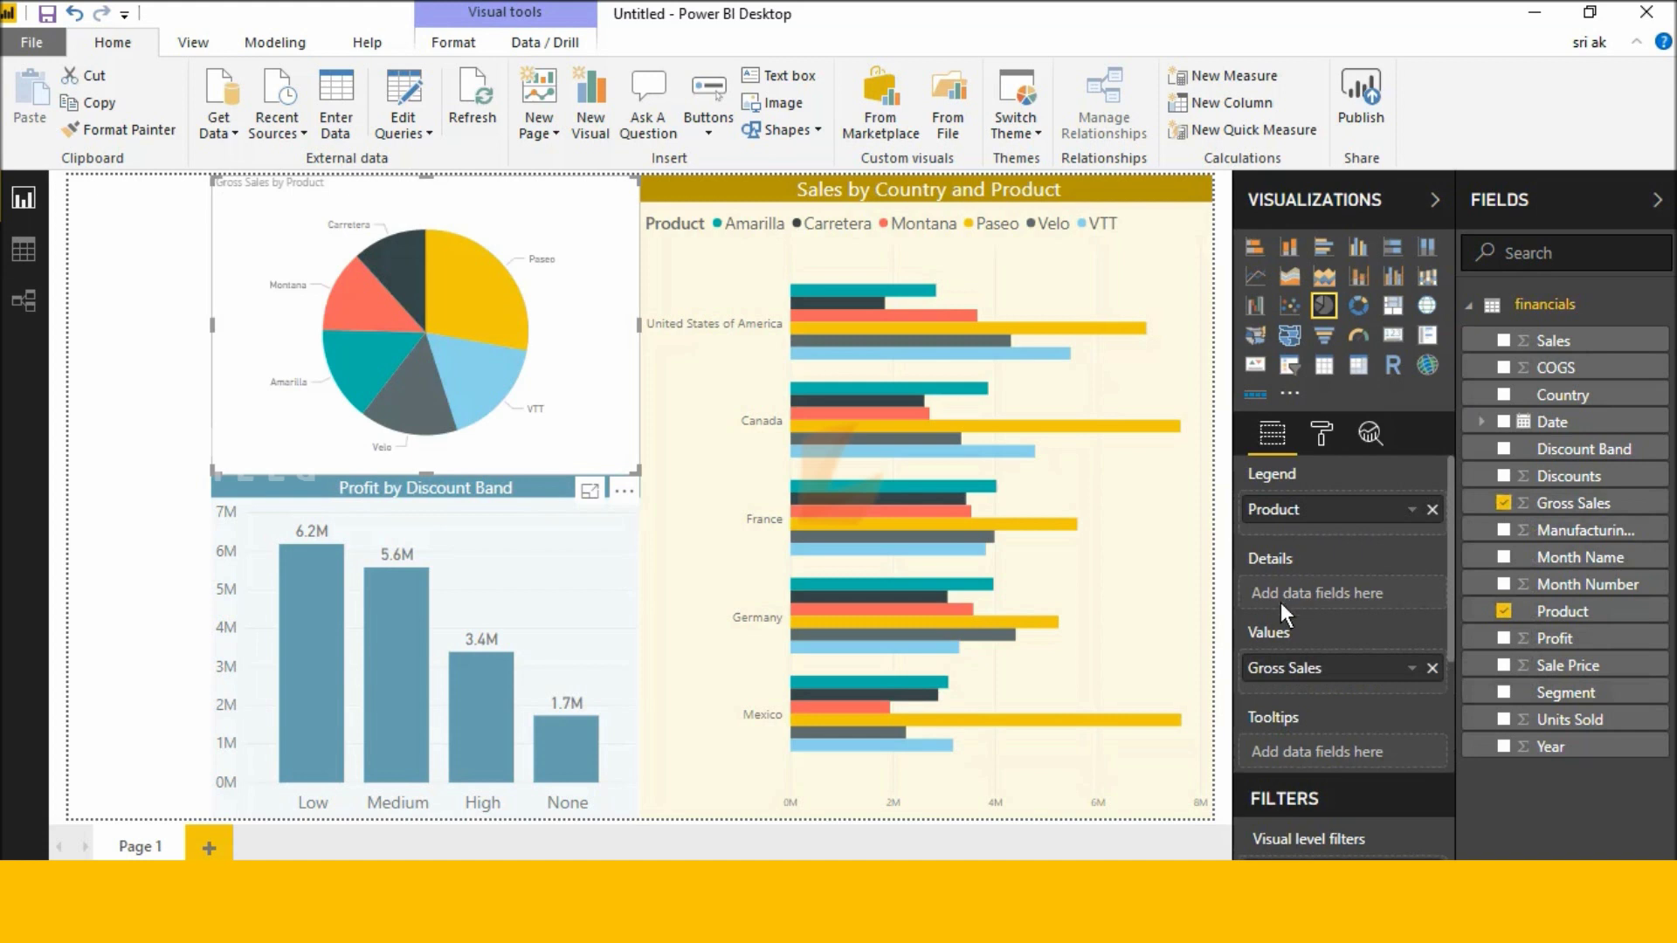
# - Turn on the pie chart's background in a light teal tint and set its transparency to 84%
pyautogui.click(1324, 432)
pyautogui.scroll(-2, 1323, 603)
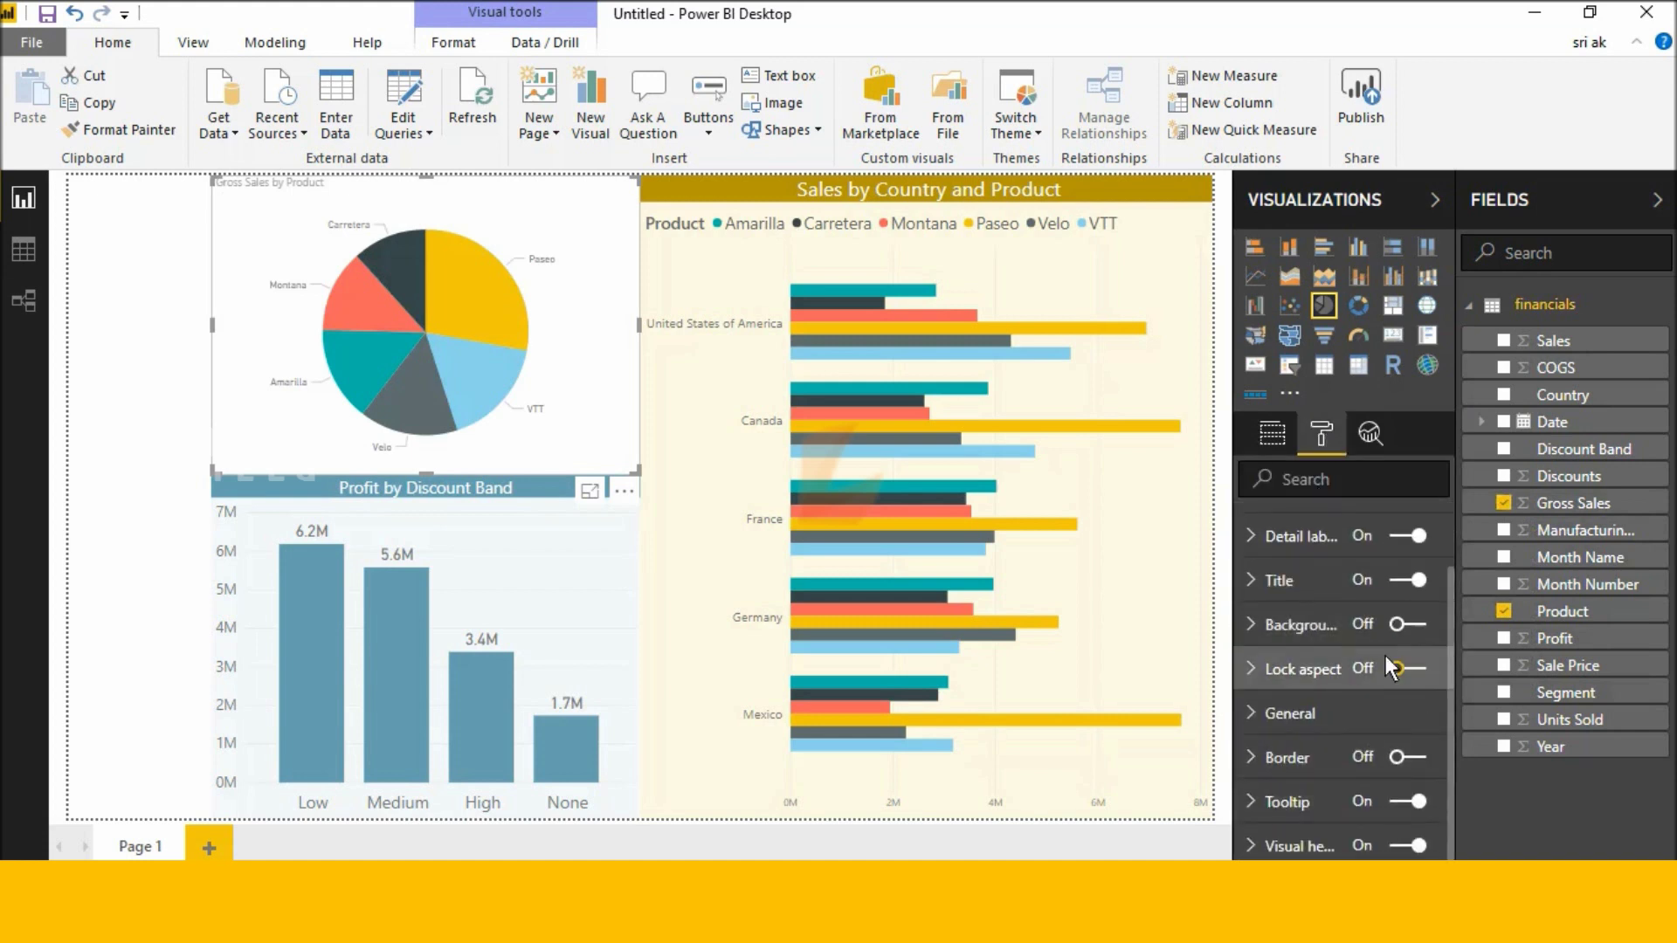
pyautogui.click(1396, 626)
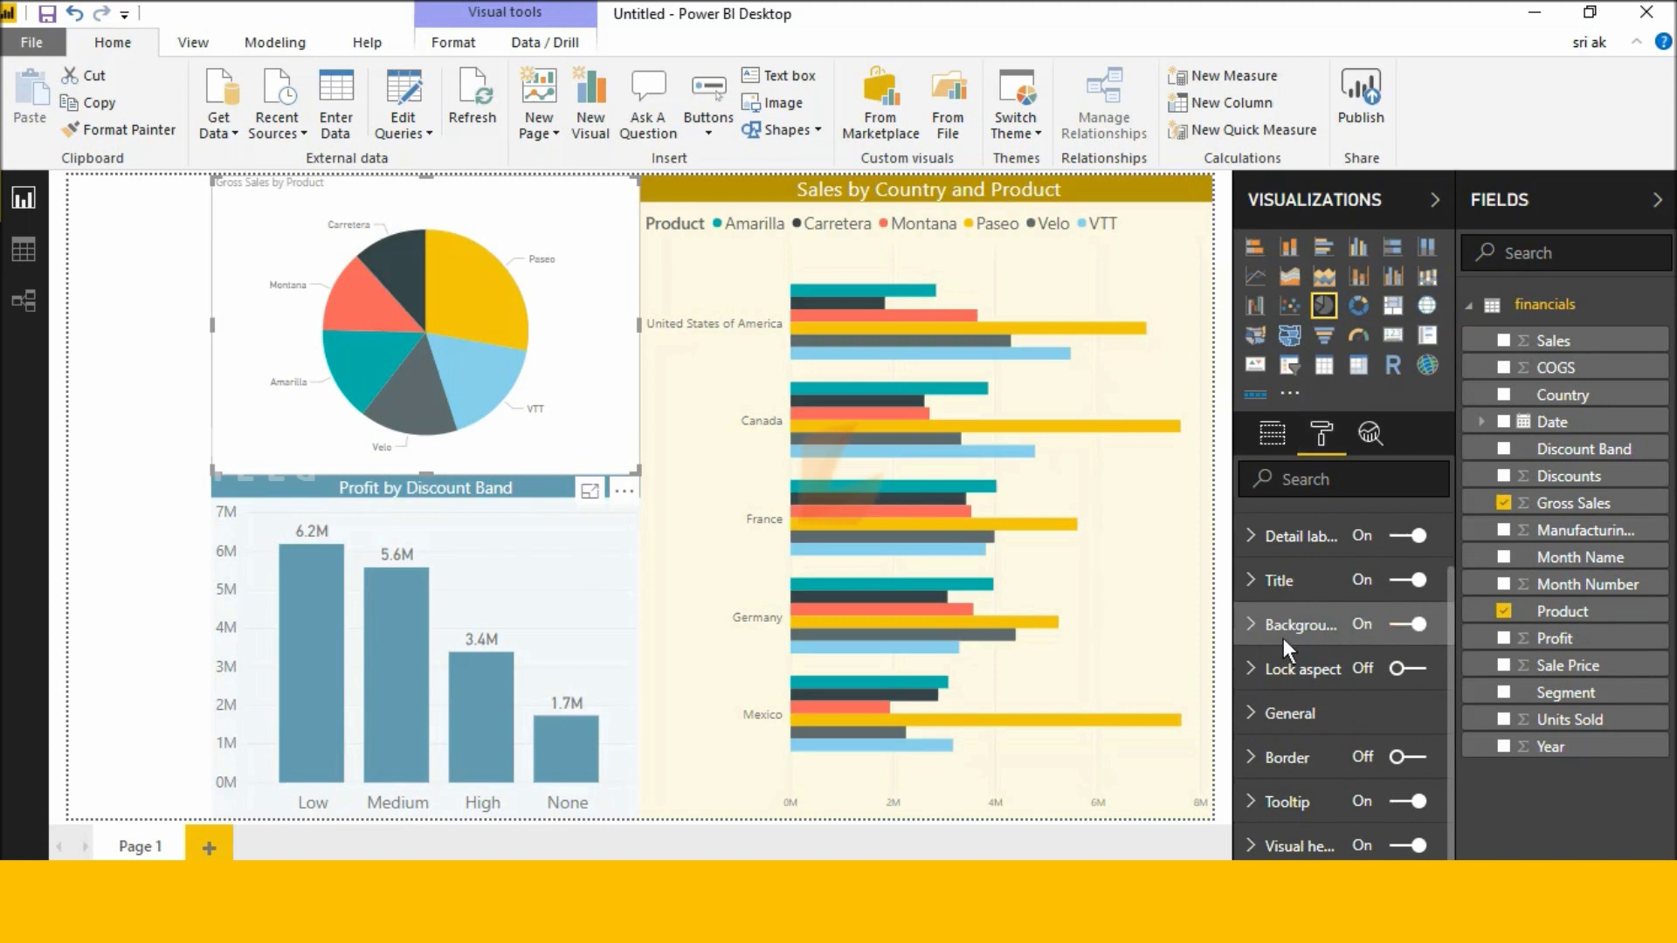
pyautogui.click(1283, 636)
pyautogui.click(1292, 698)
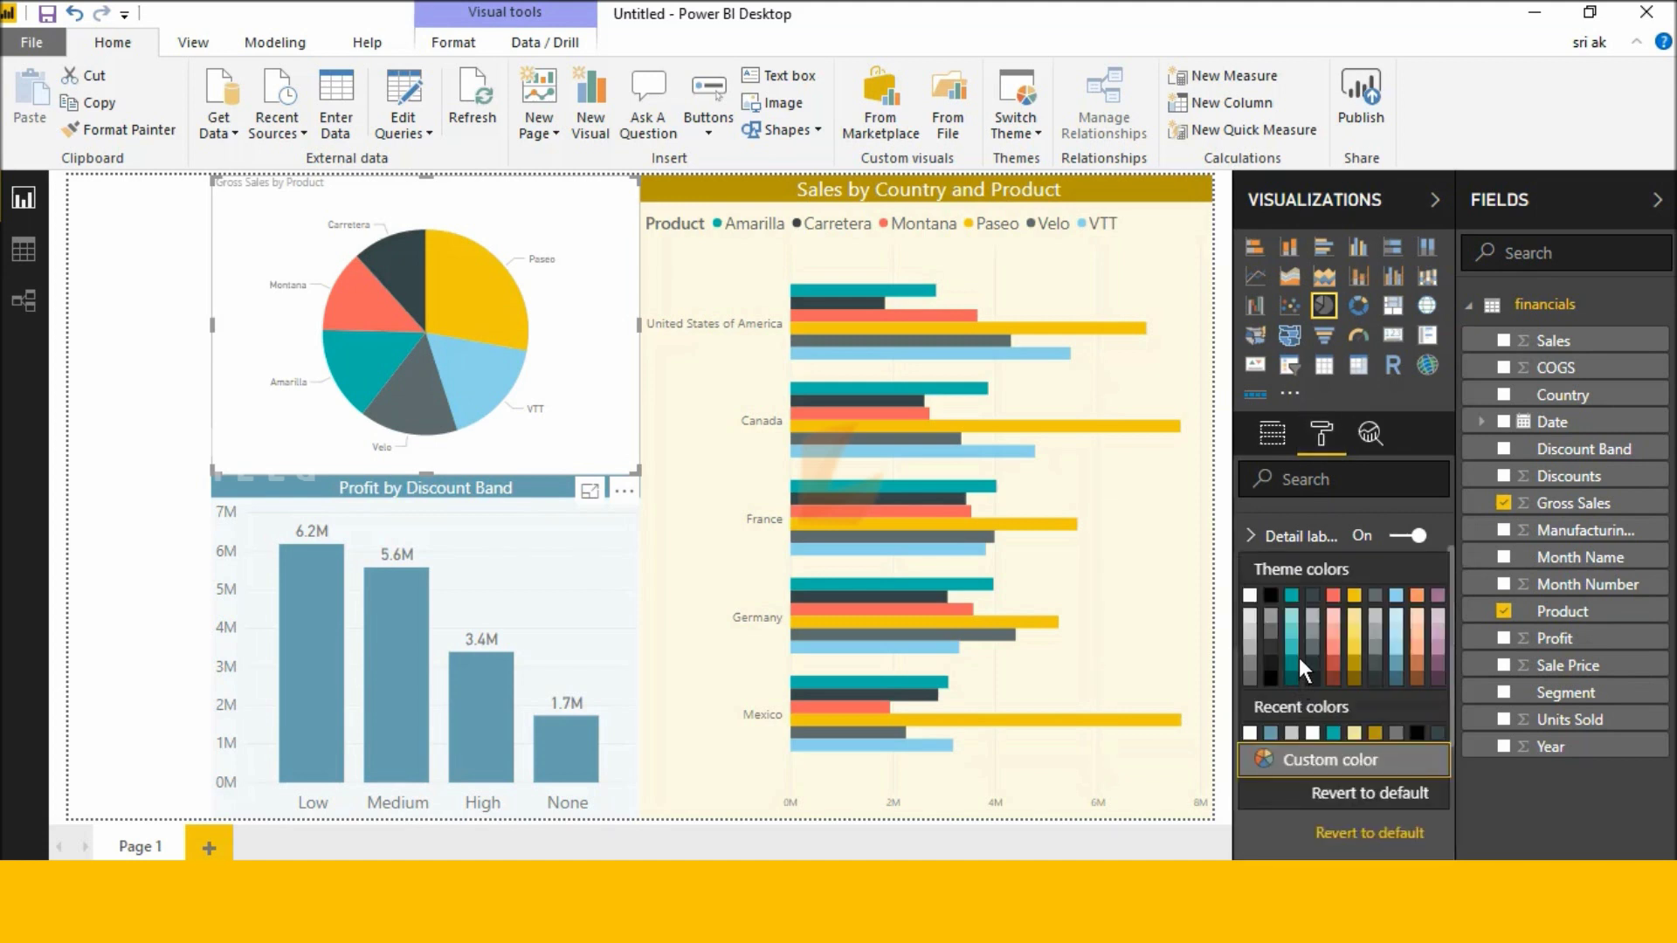
pyautogui.click(1293, 612)
pyautogui.moveTo(1376, 777); pyautogui.dragTo(1409, 775)
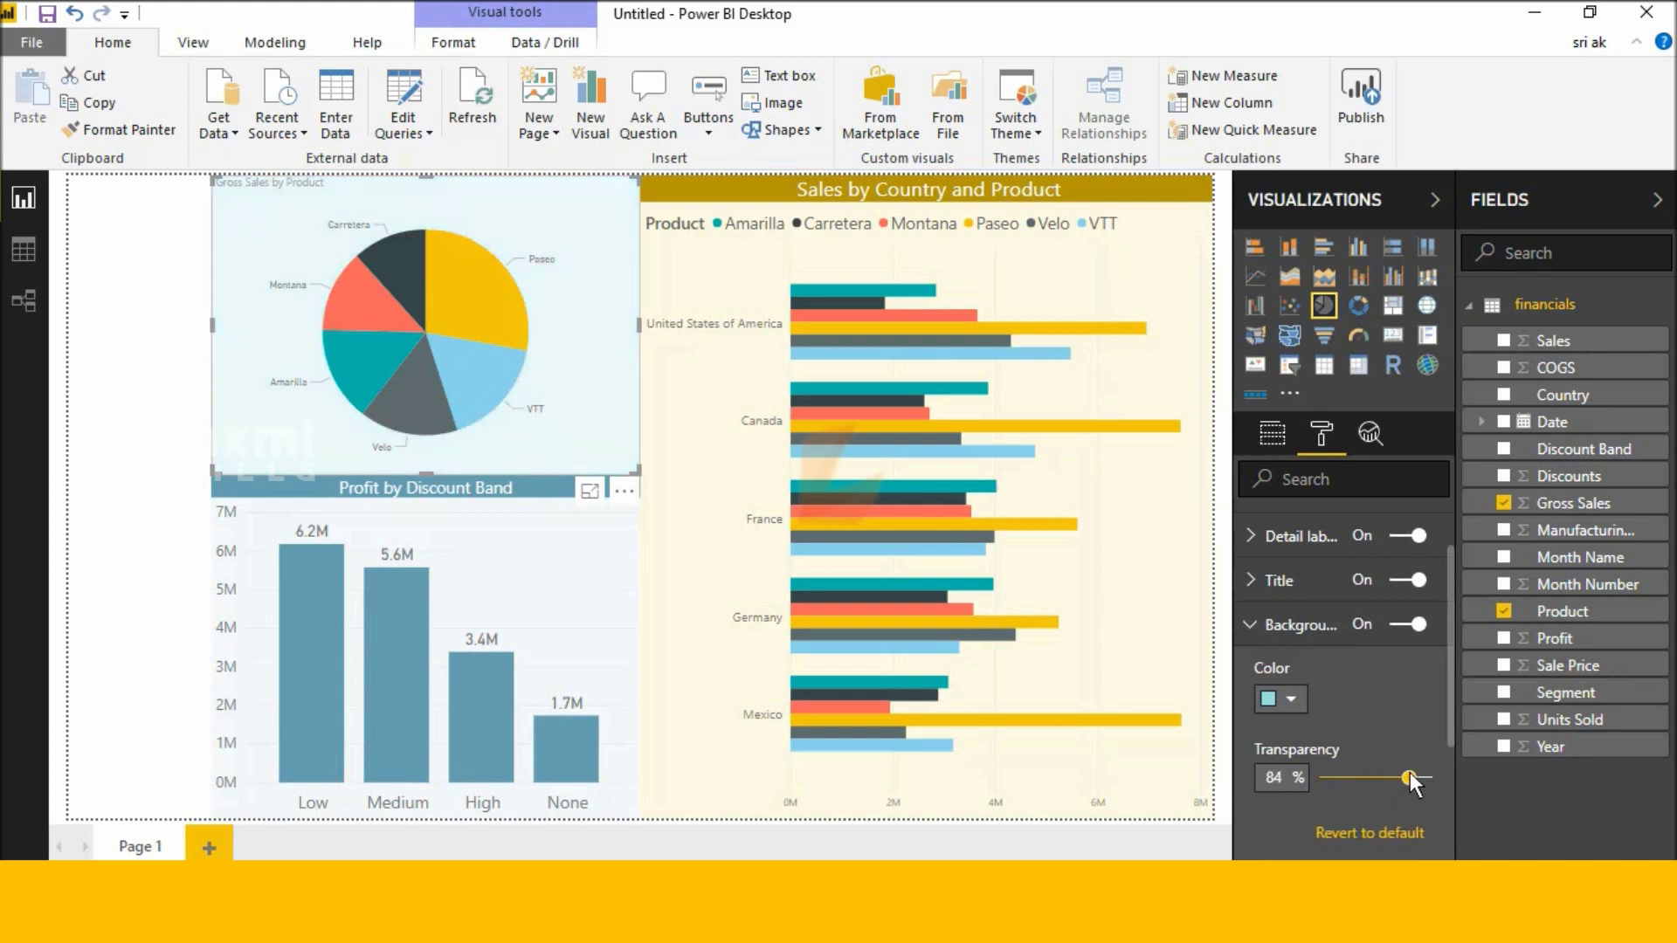
pyautogui.scroll(-3, 1354, 732)
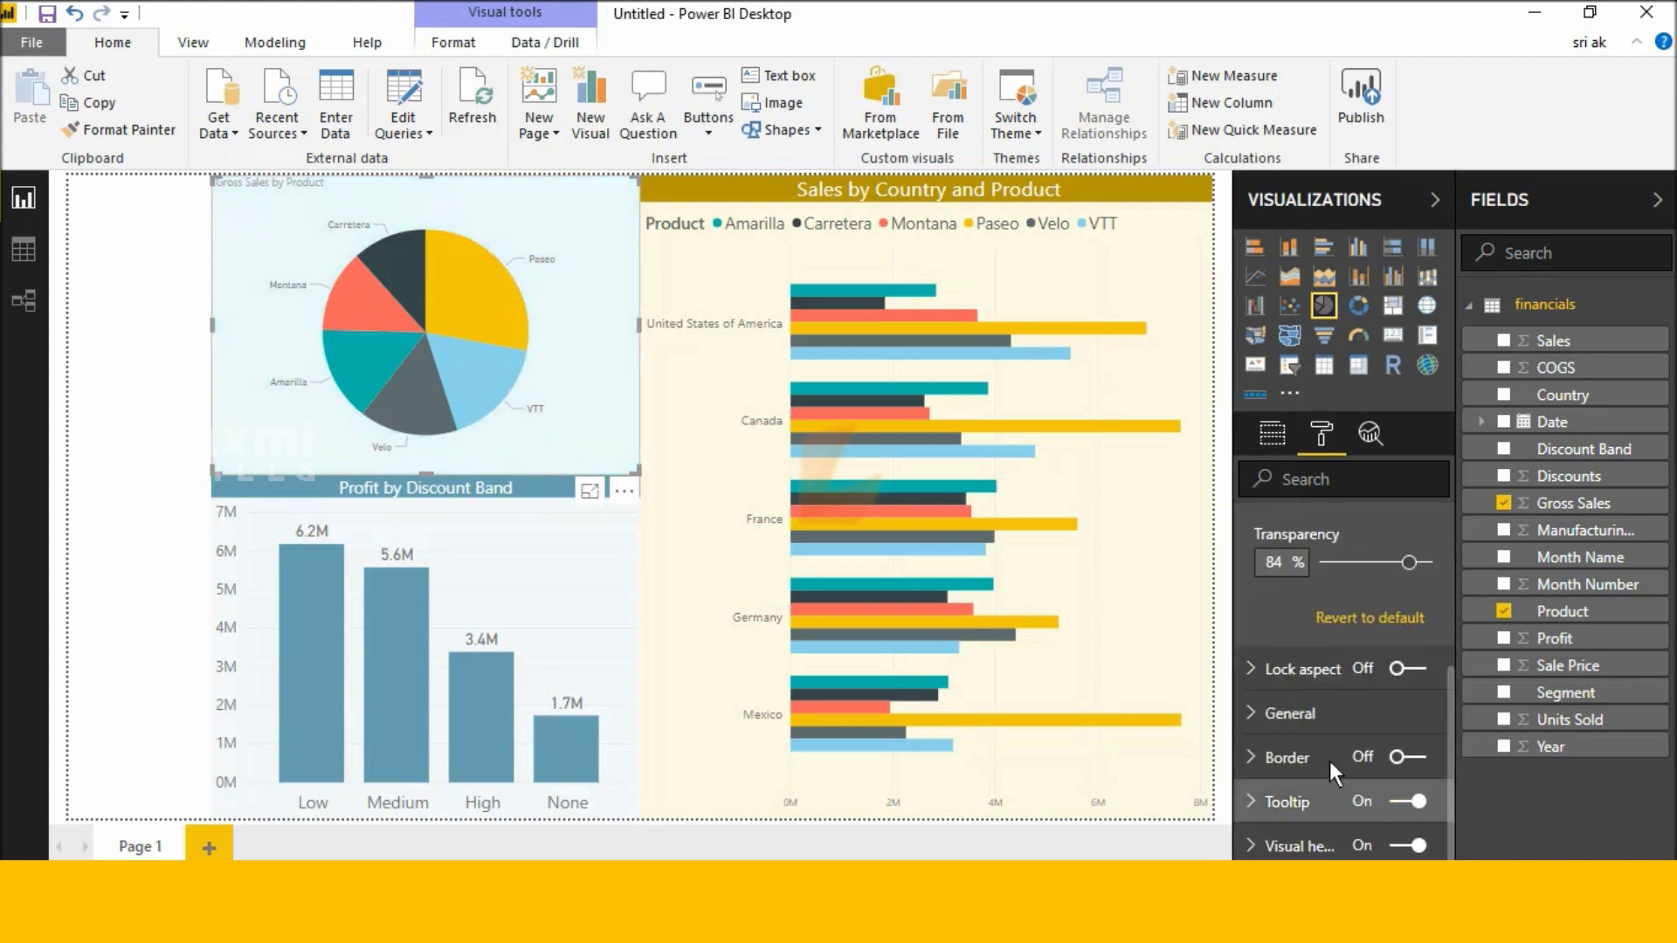
# - Give the Gross Sales by Product title a white font on a dark teal background
pyautogui.scroll(3, 1328, 736)
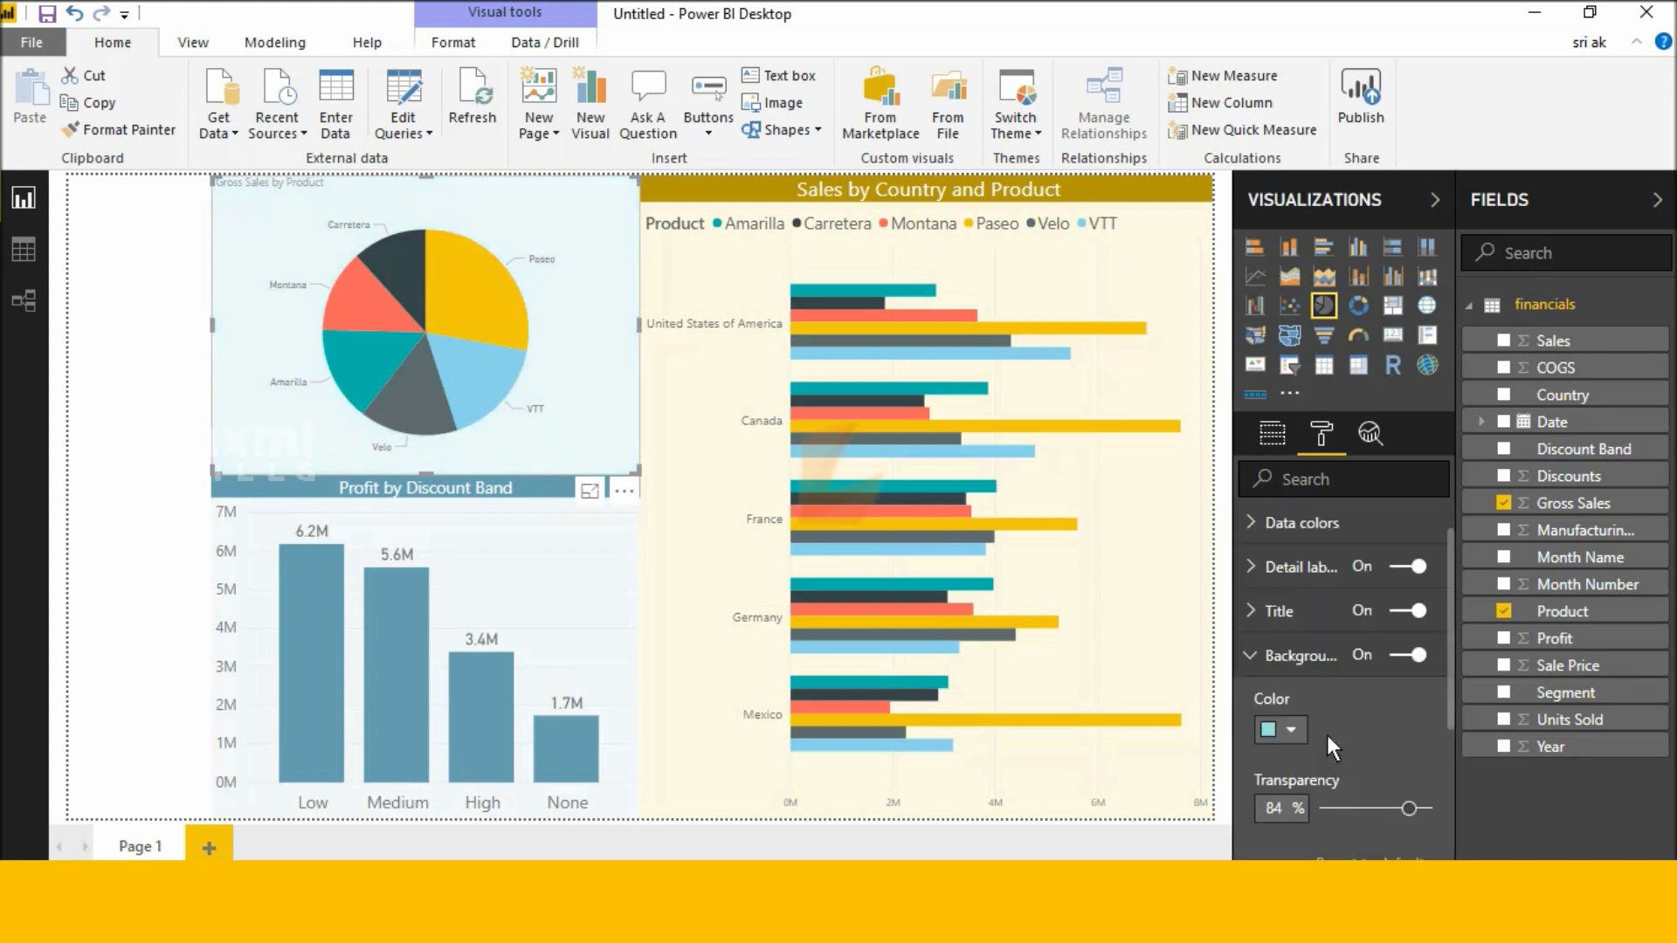
pyautogui.click(1282, 609)
pyautogui.scroll(-1, 1326, 725)
pyautogui.click(1291, 639)
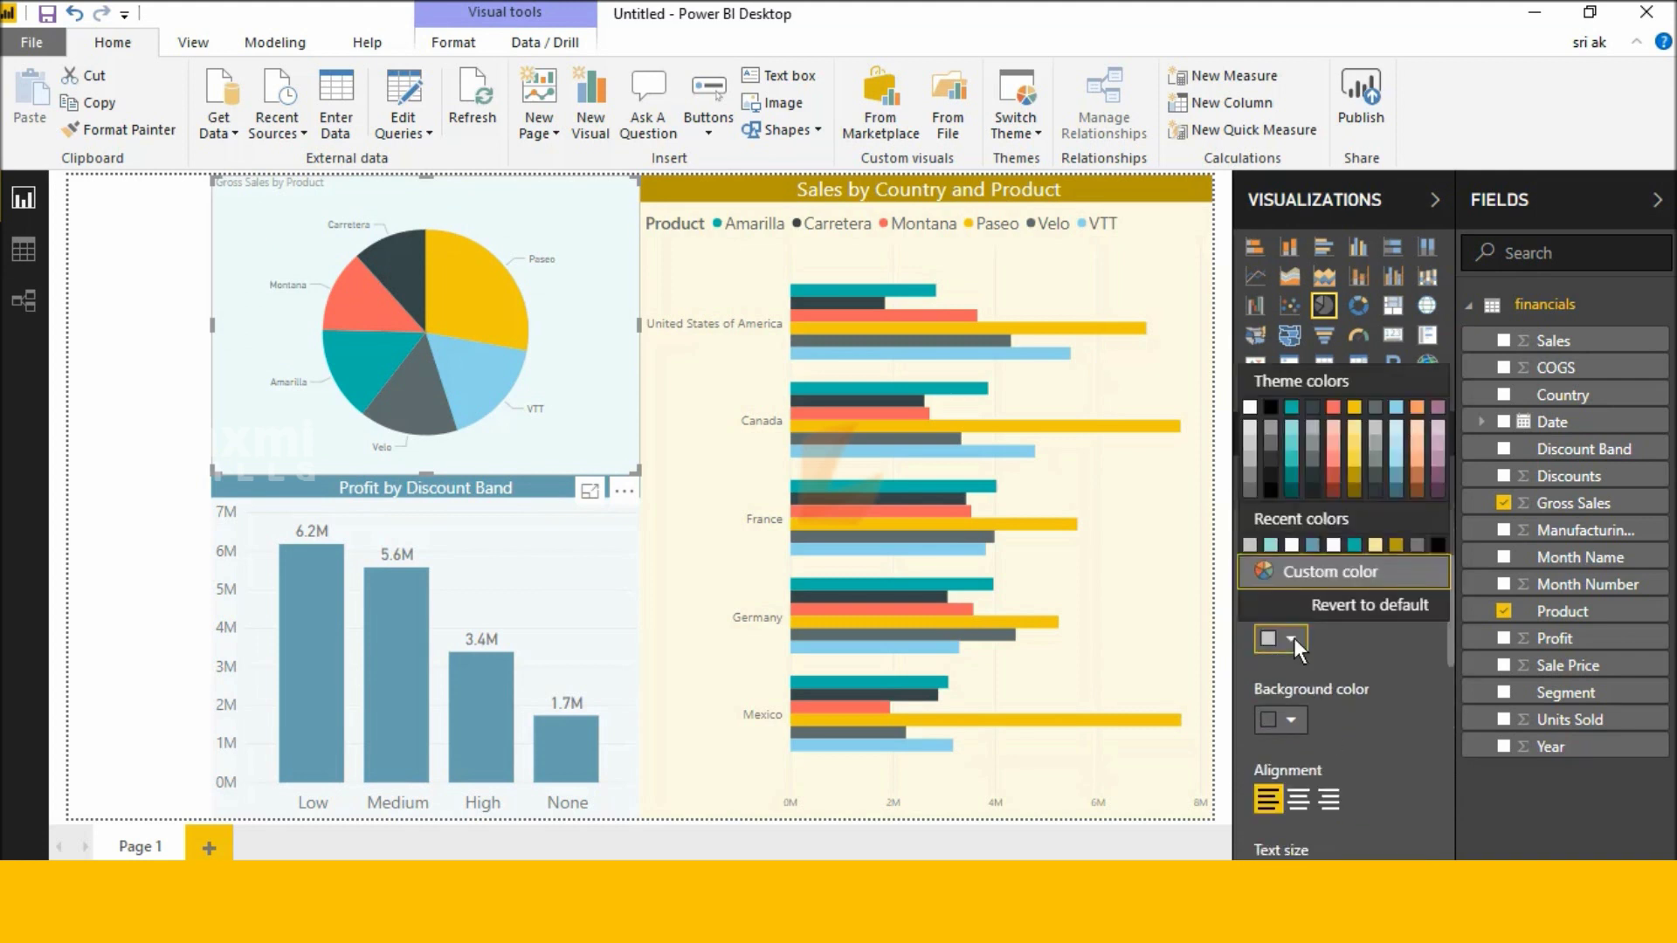
pyautogui.click(1250, 408)
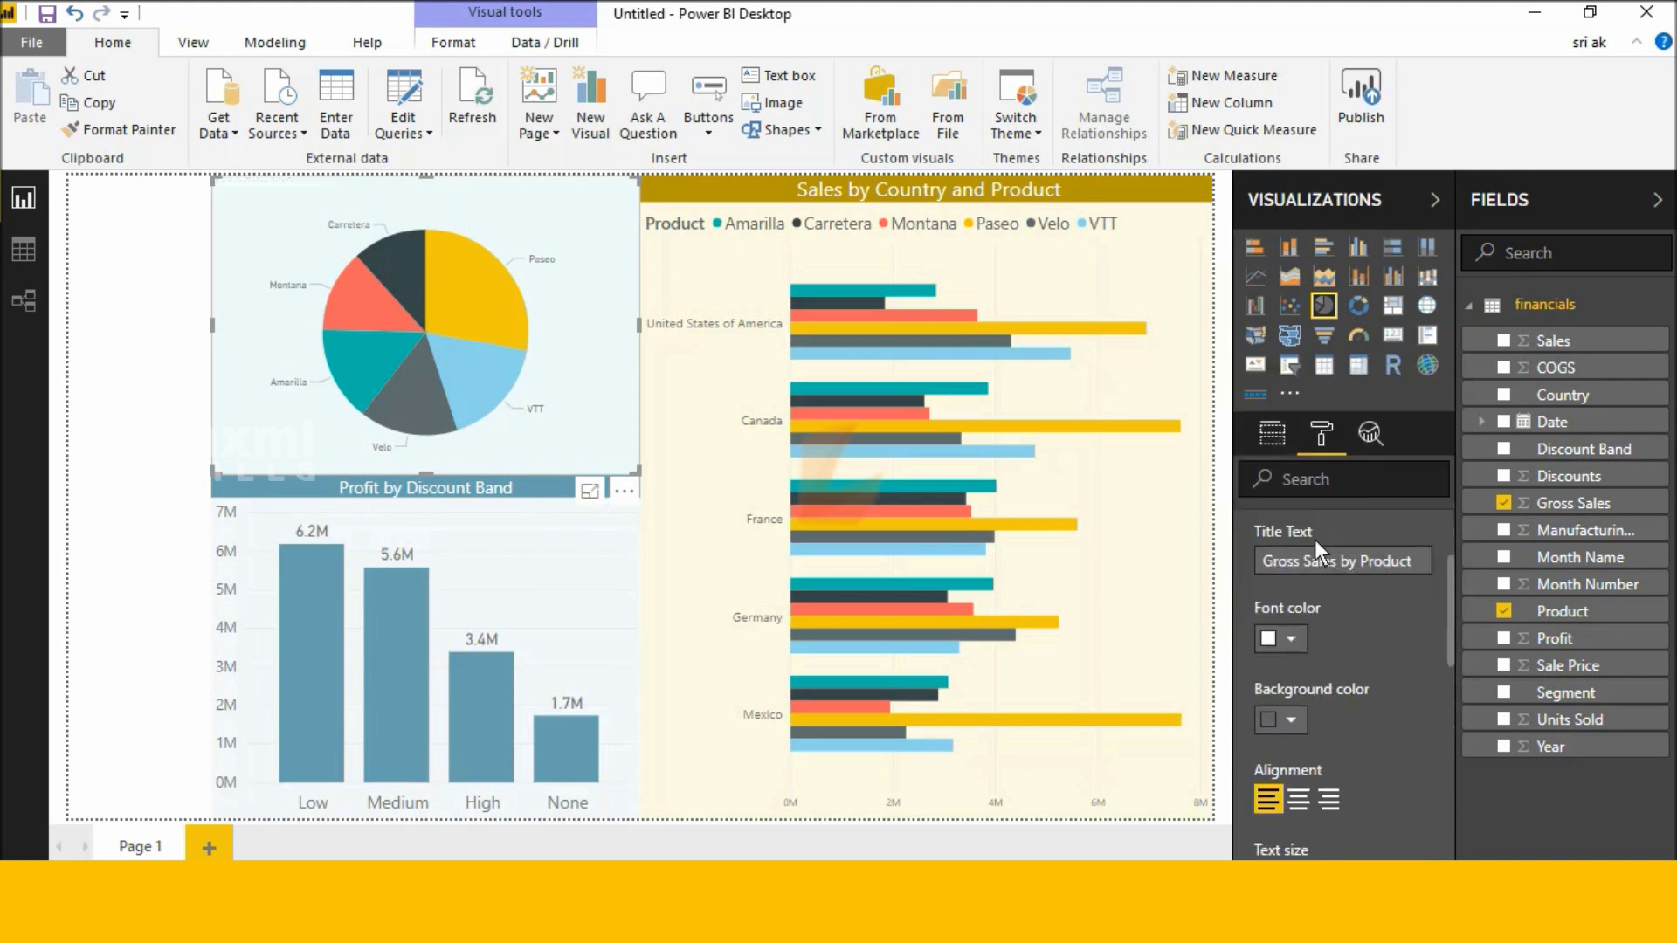
pyautogui.click(1293, 721)
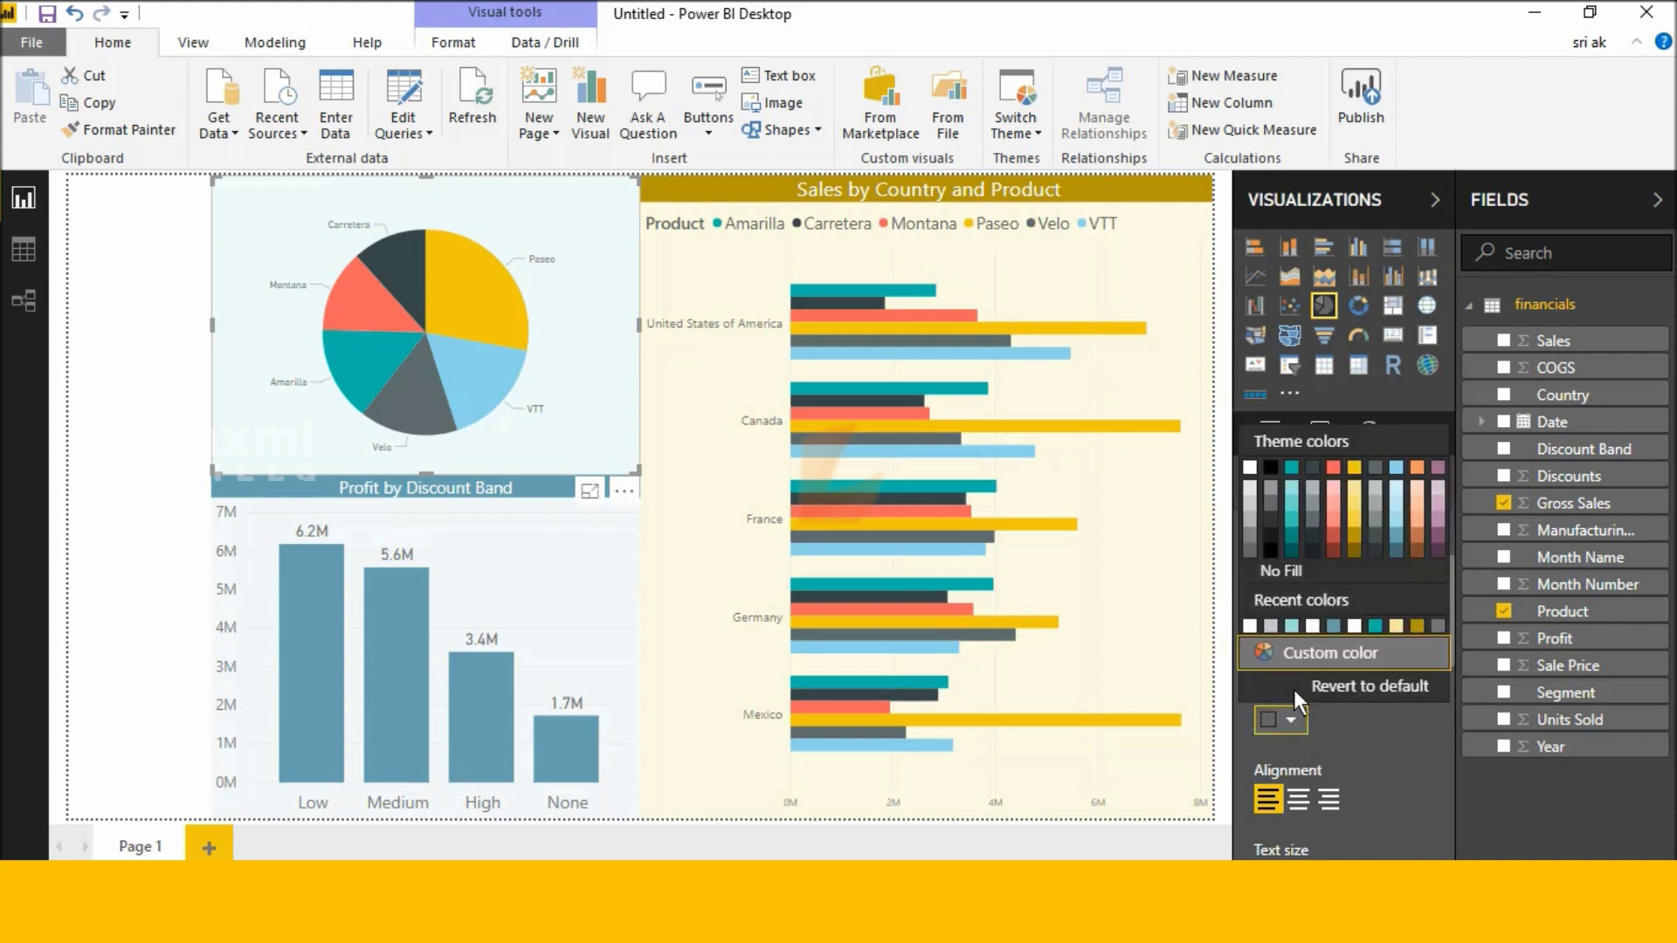
pyautogui.click(1292, 539)
# - Center the Gross Sales by Product title and set its text size to 17
pyautogui.click(1308, 796)
pyautogui.scroll(-3, 1310, 781)
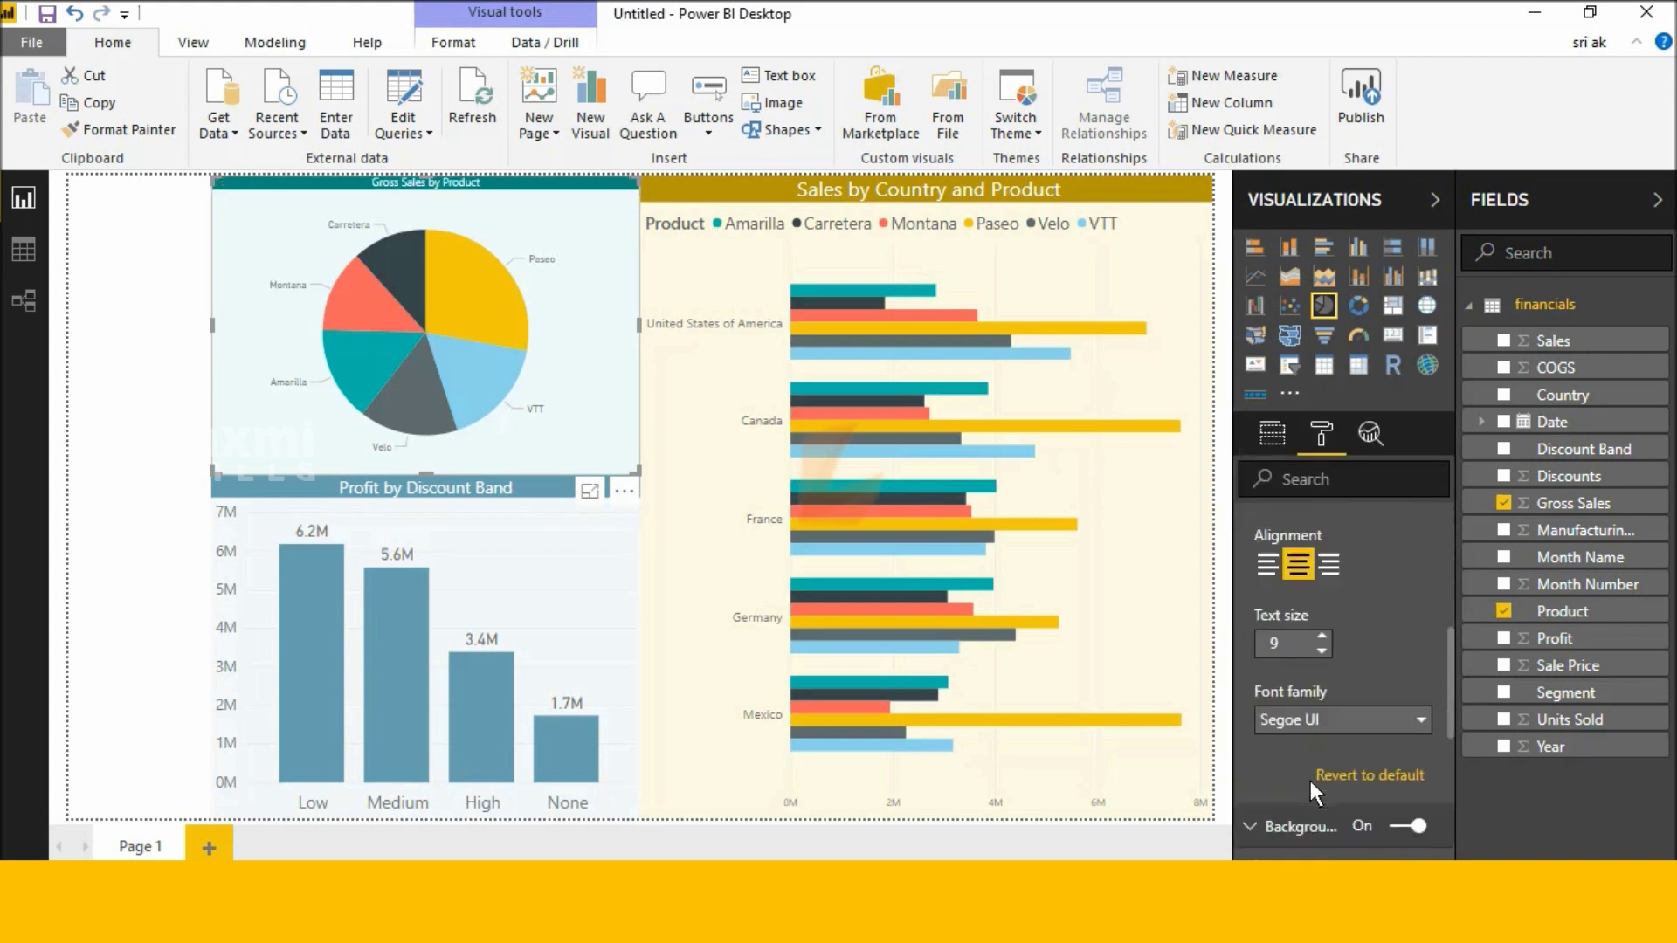
pyautogui.click(1314, 625)
pyautogui.click(1314, 625)
pyautogui.click(1314, 625)
pyautogui.click(1315, 625)
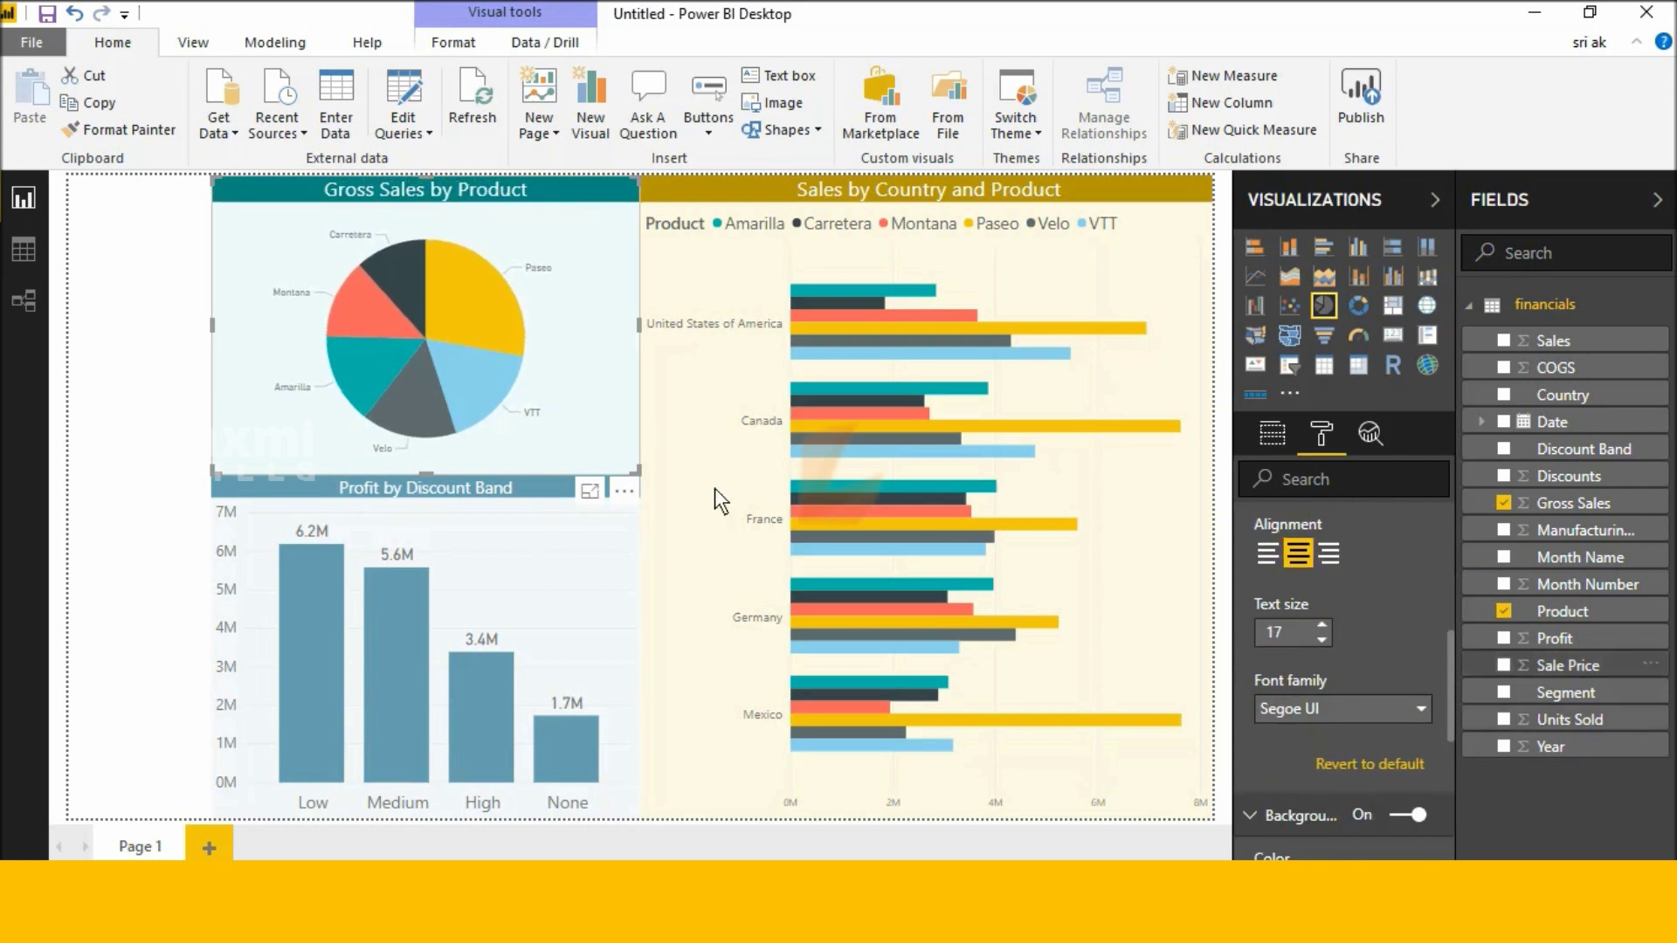
pyautogui.click(174, 360)
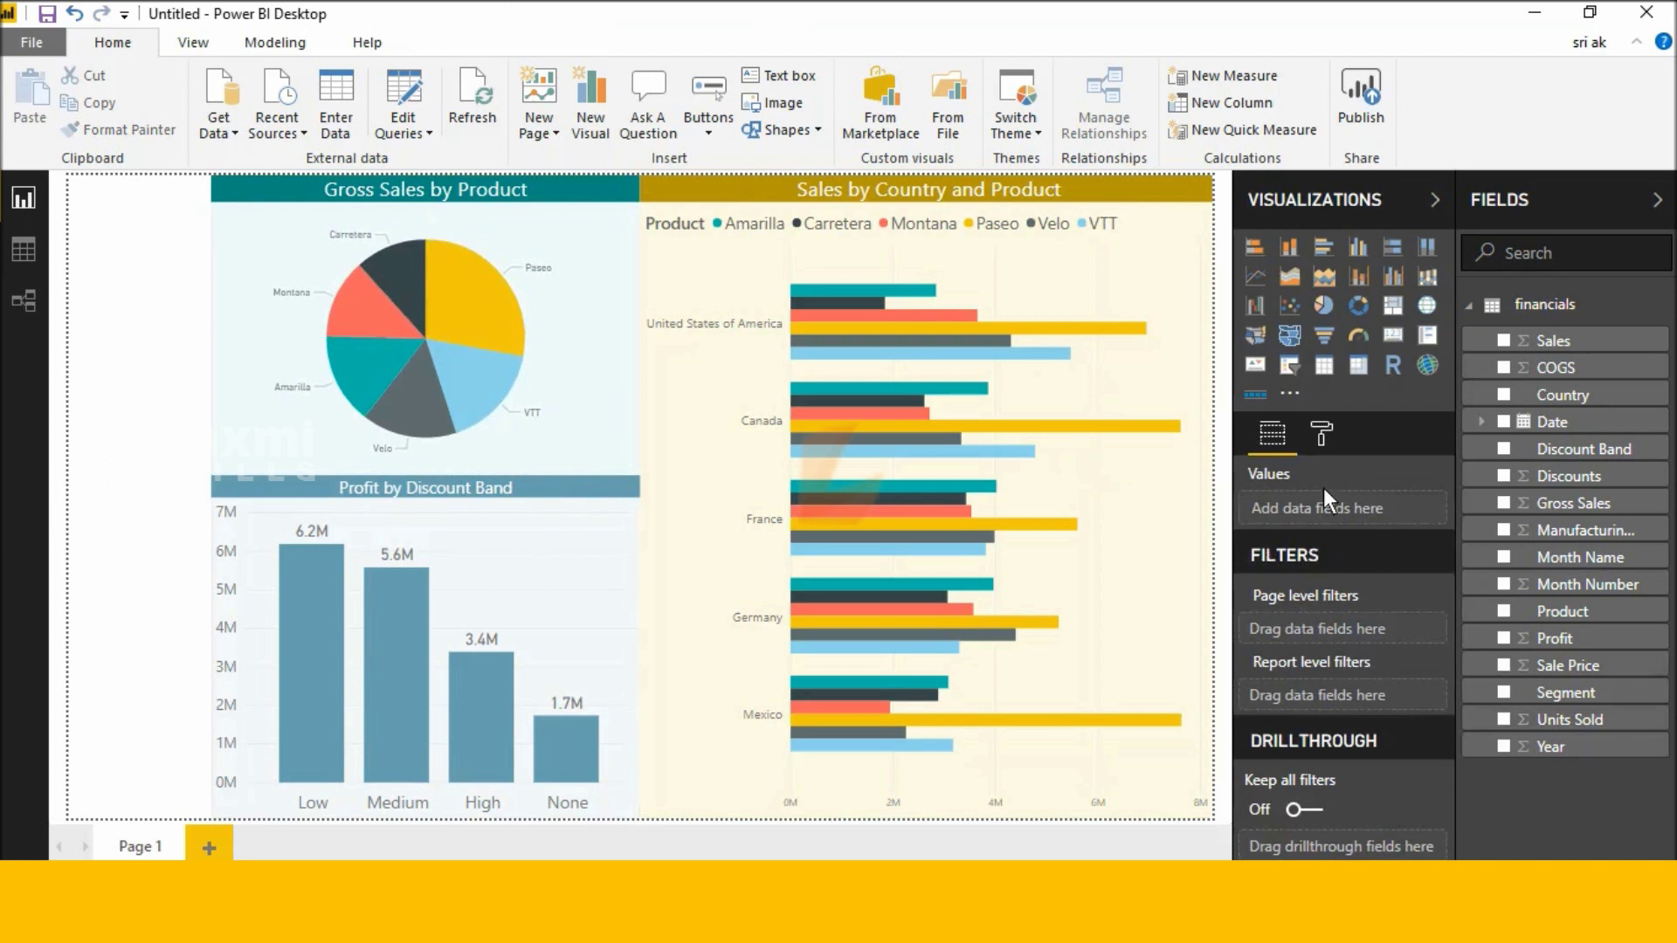
# - Add the custom slicer visual for Country, sized to fill the empty full-height strip beside the pie and column charts
pyautogui.click(1265, 397)
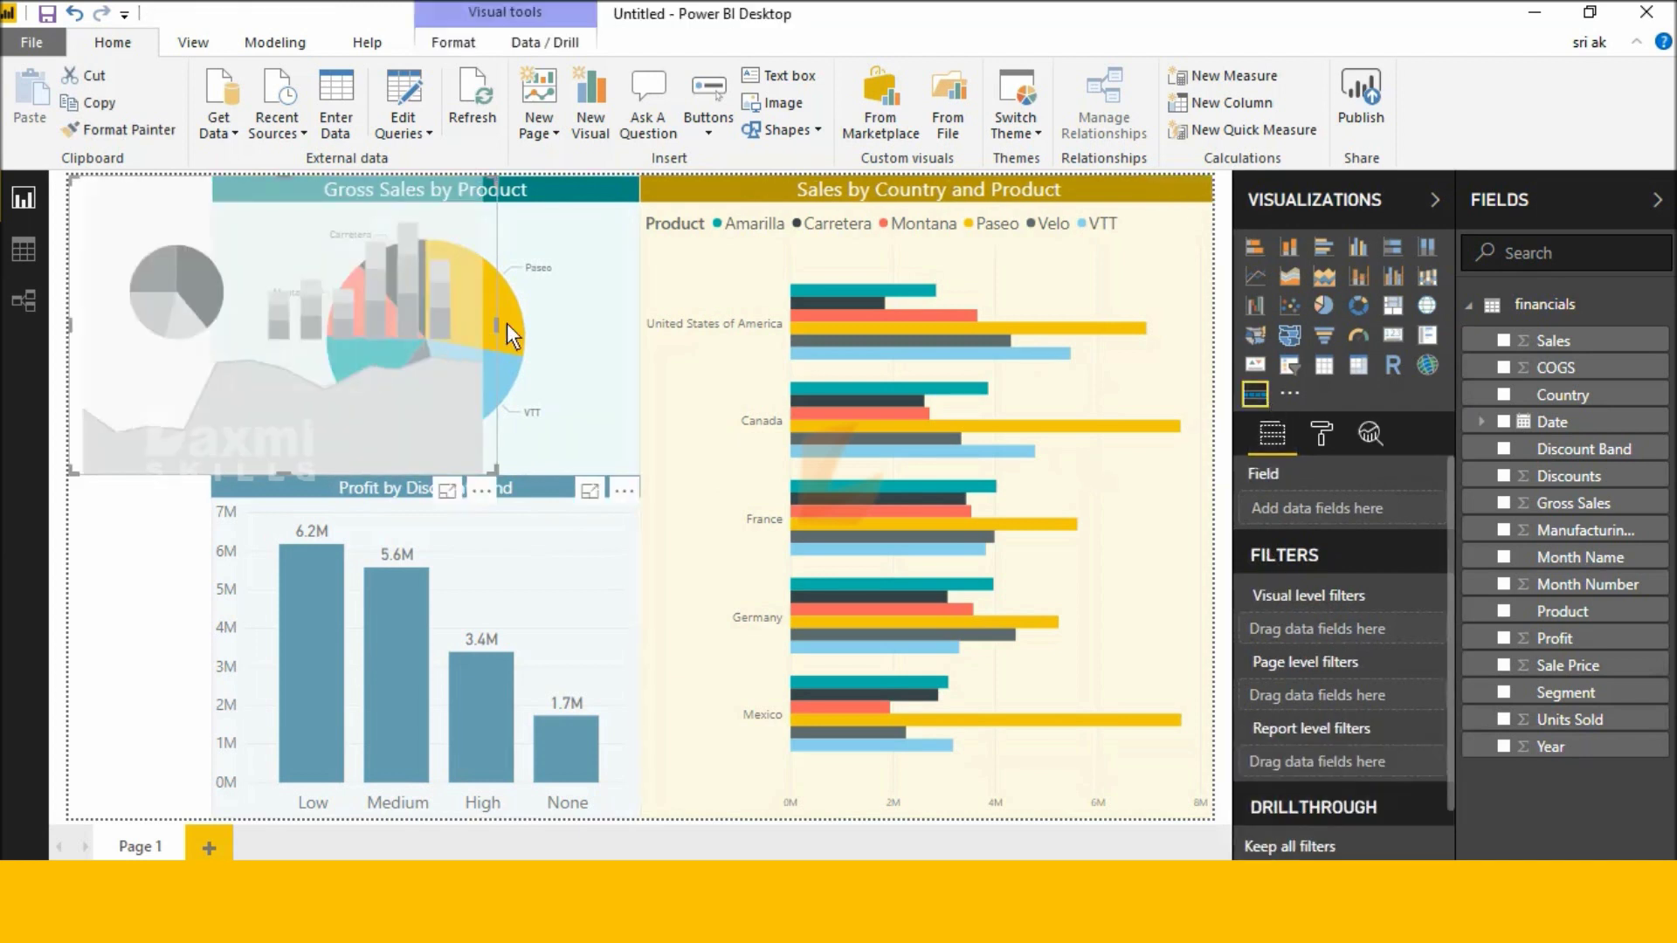
pyautogui.moveTo(498, 327); pyautogui.dragTo(207, 313)
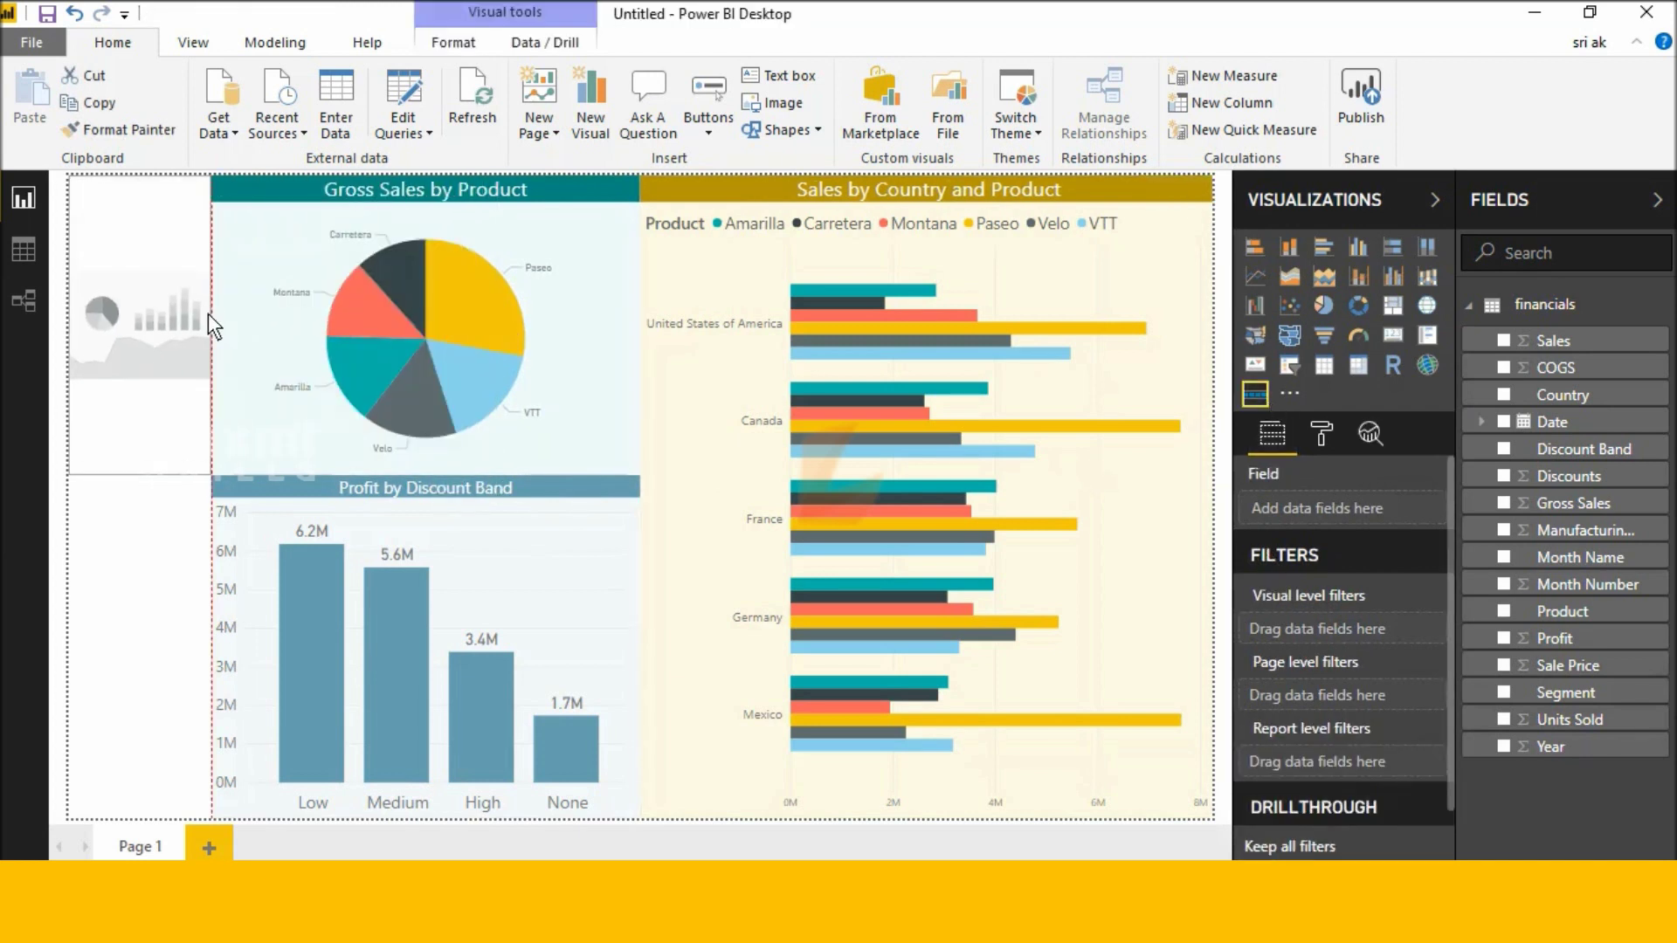
pyautogui.moveTo(135, 522); pyautogui.dragTo(132, 815)
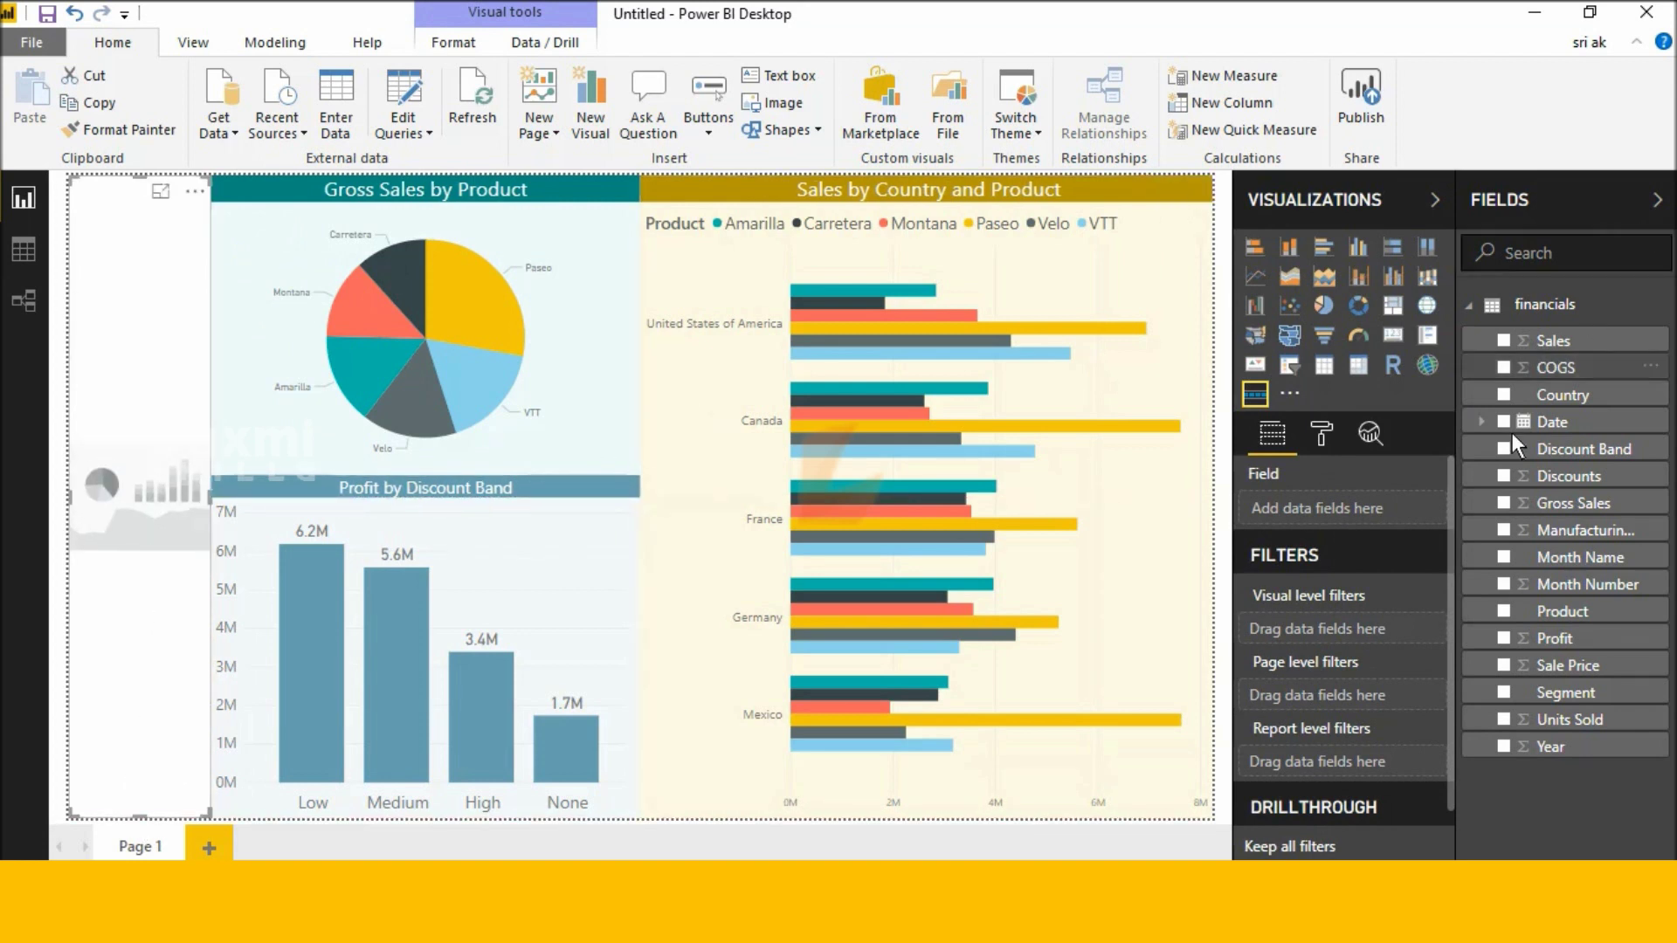
pyautogui.click(1504, 395)
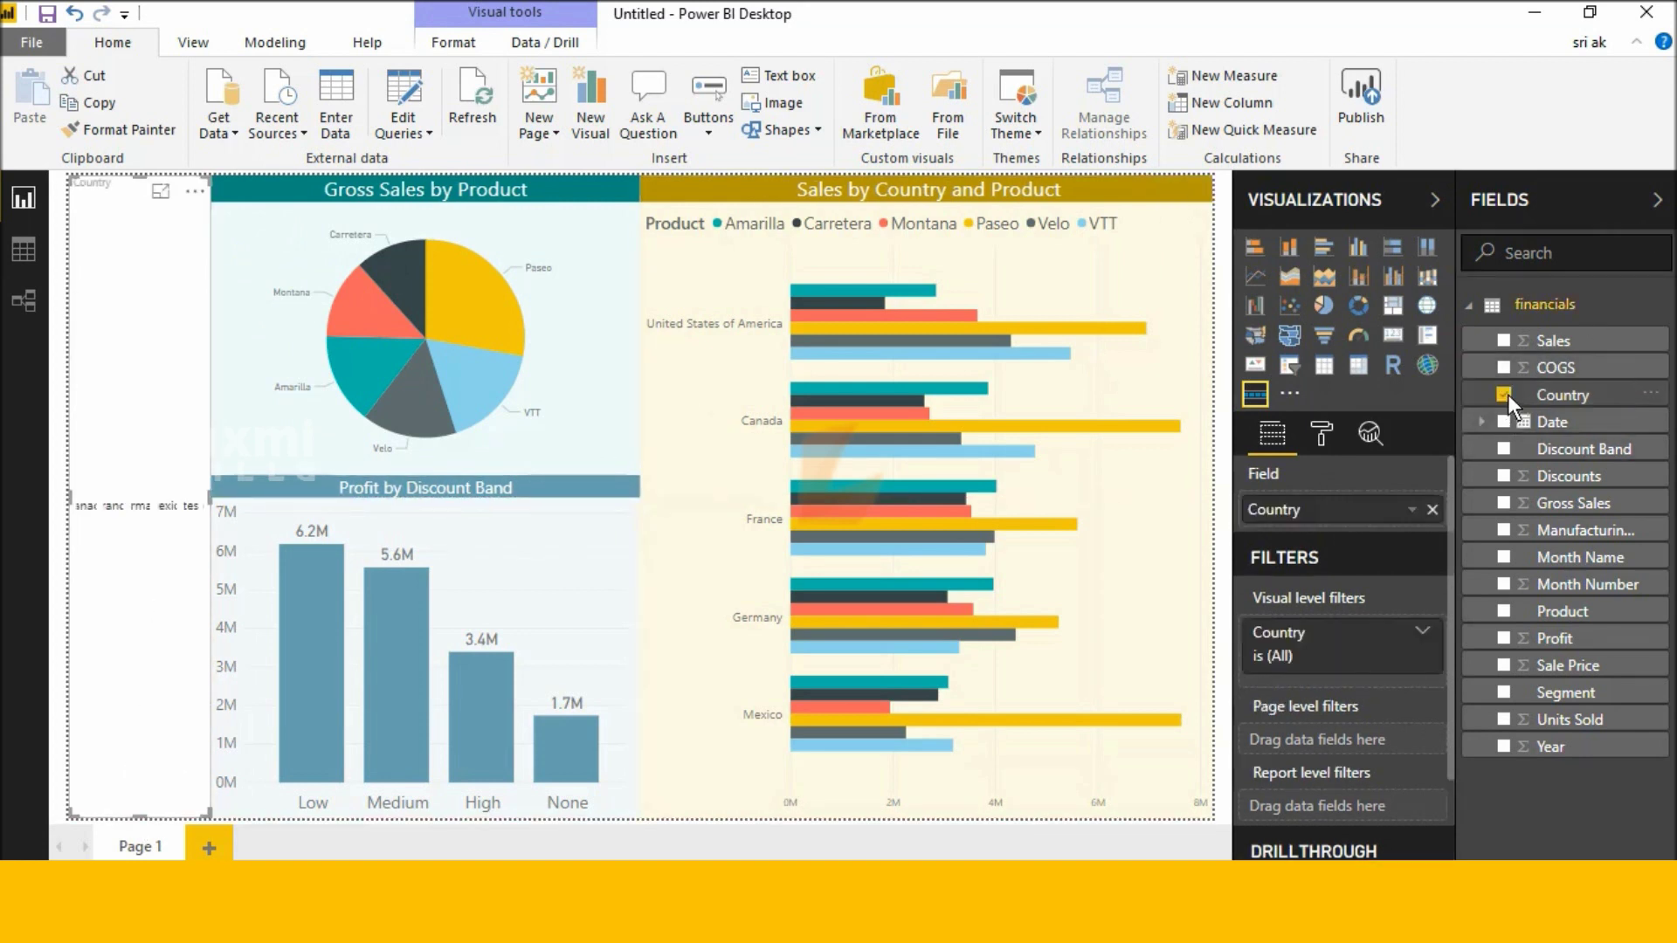
# - Set the Country slicer's orientation to Vertical
pyautogui.click(1322, 446)
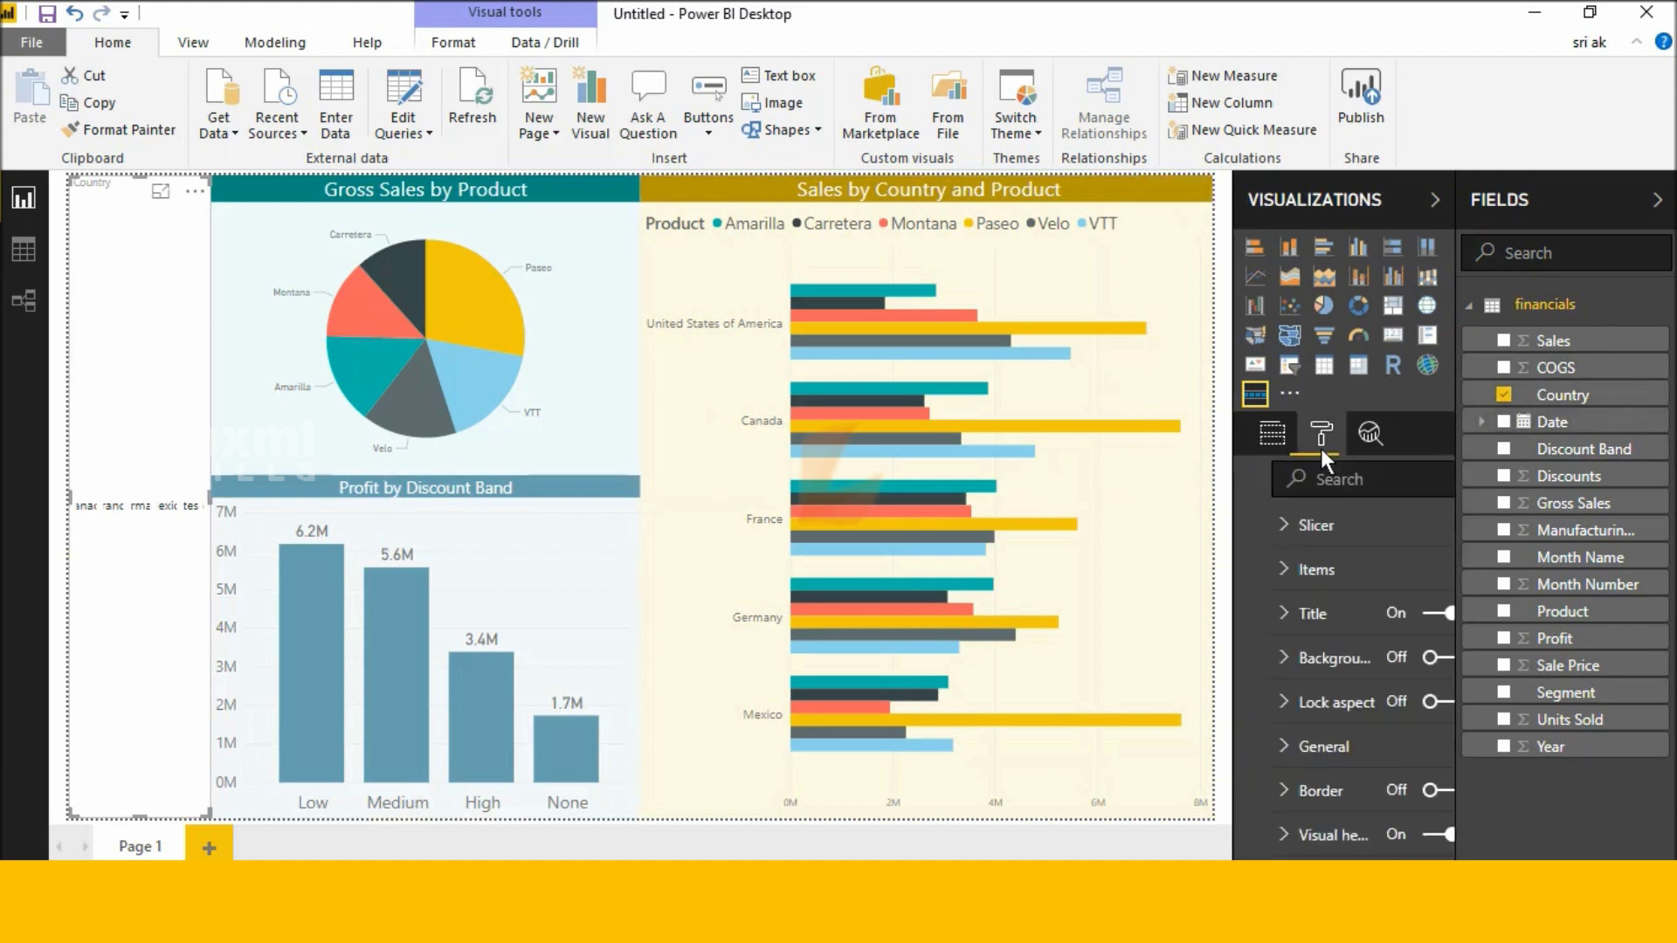
pyautogui.click(1296, 528)
pyautogui.click(1345, 672)
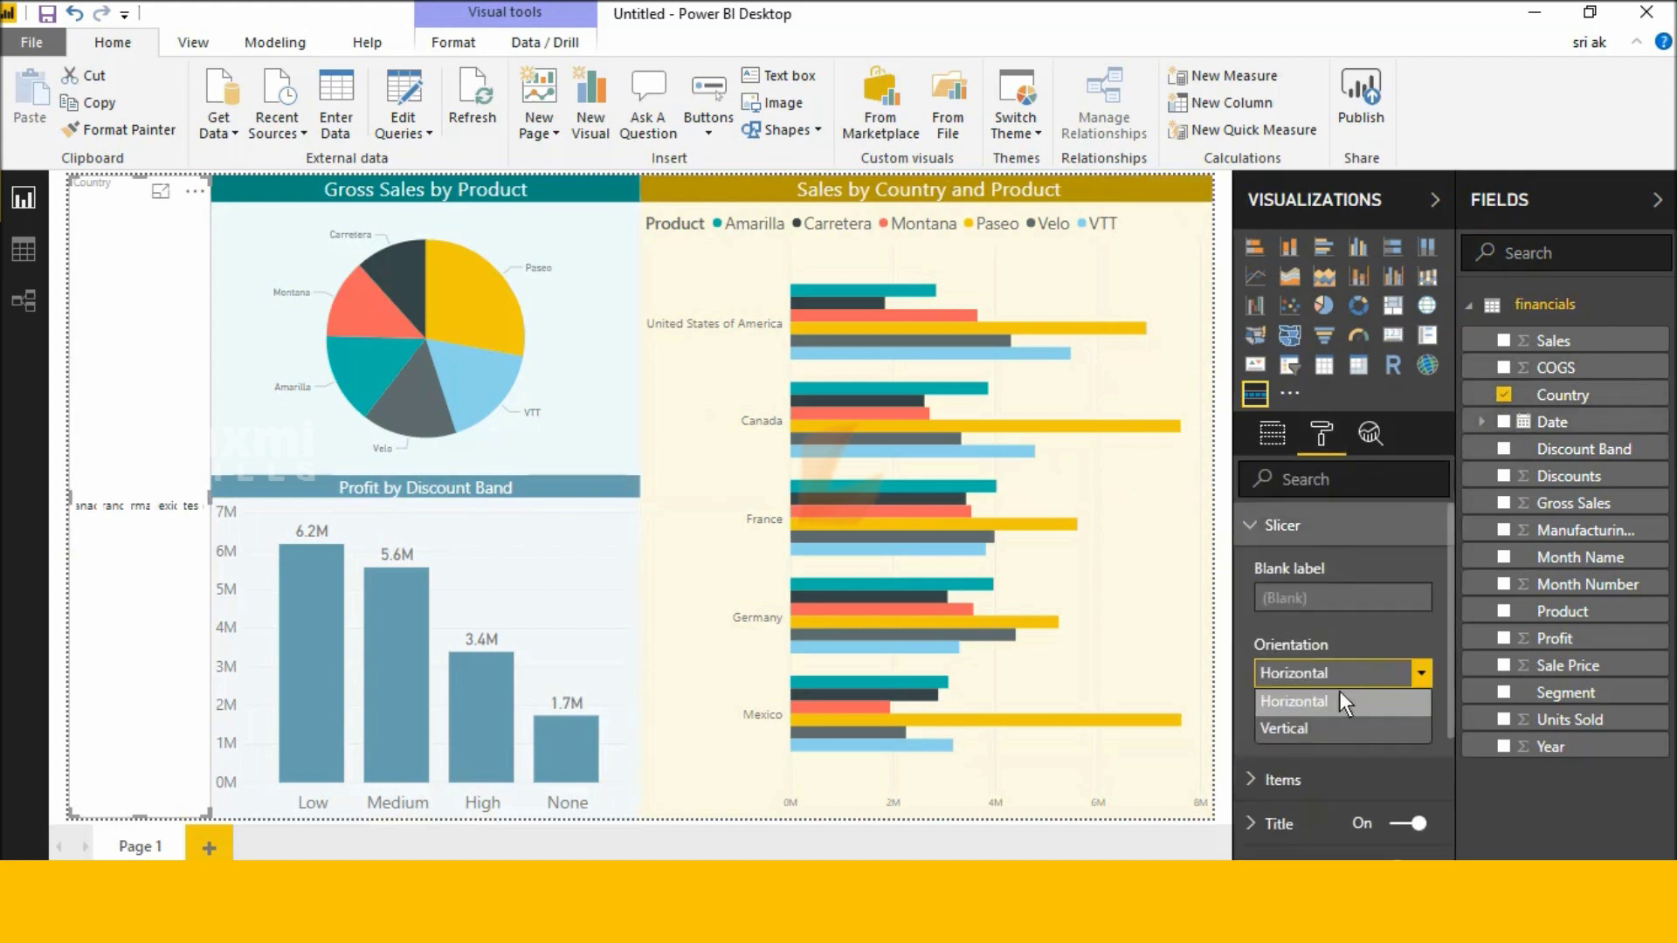
pyautogui.click(1333, 719)
# - Give the Country slicer's items a white font on a dark orange background
pyautogui.scroll(-2, 1338, 679)
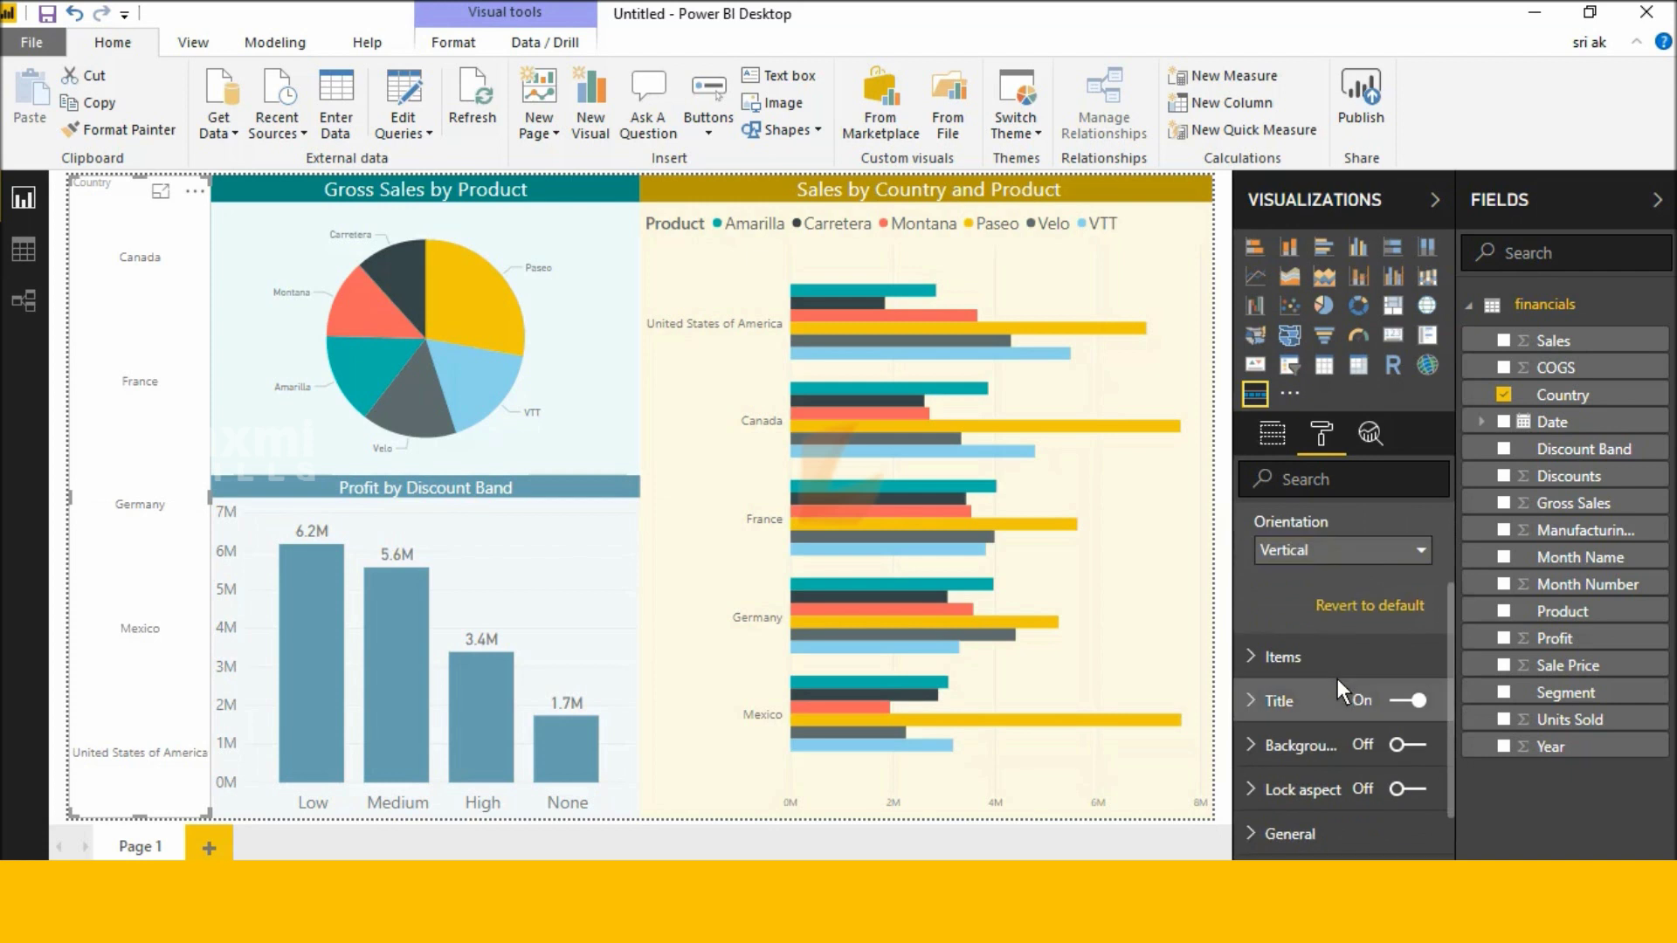
pyautogui.click(1327, 669)
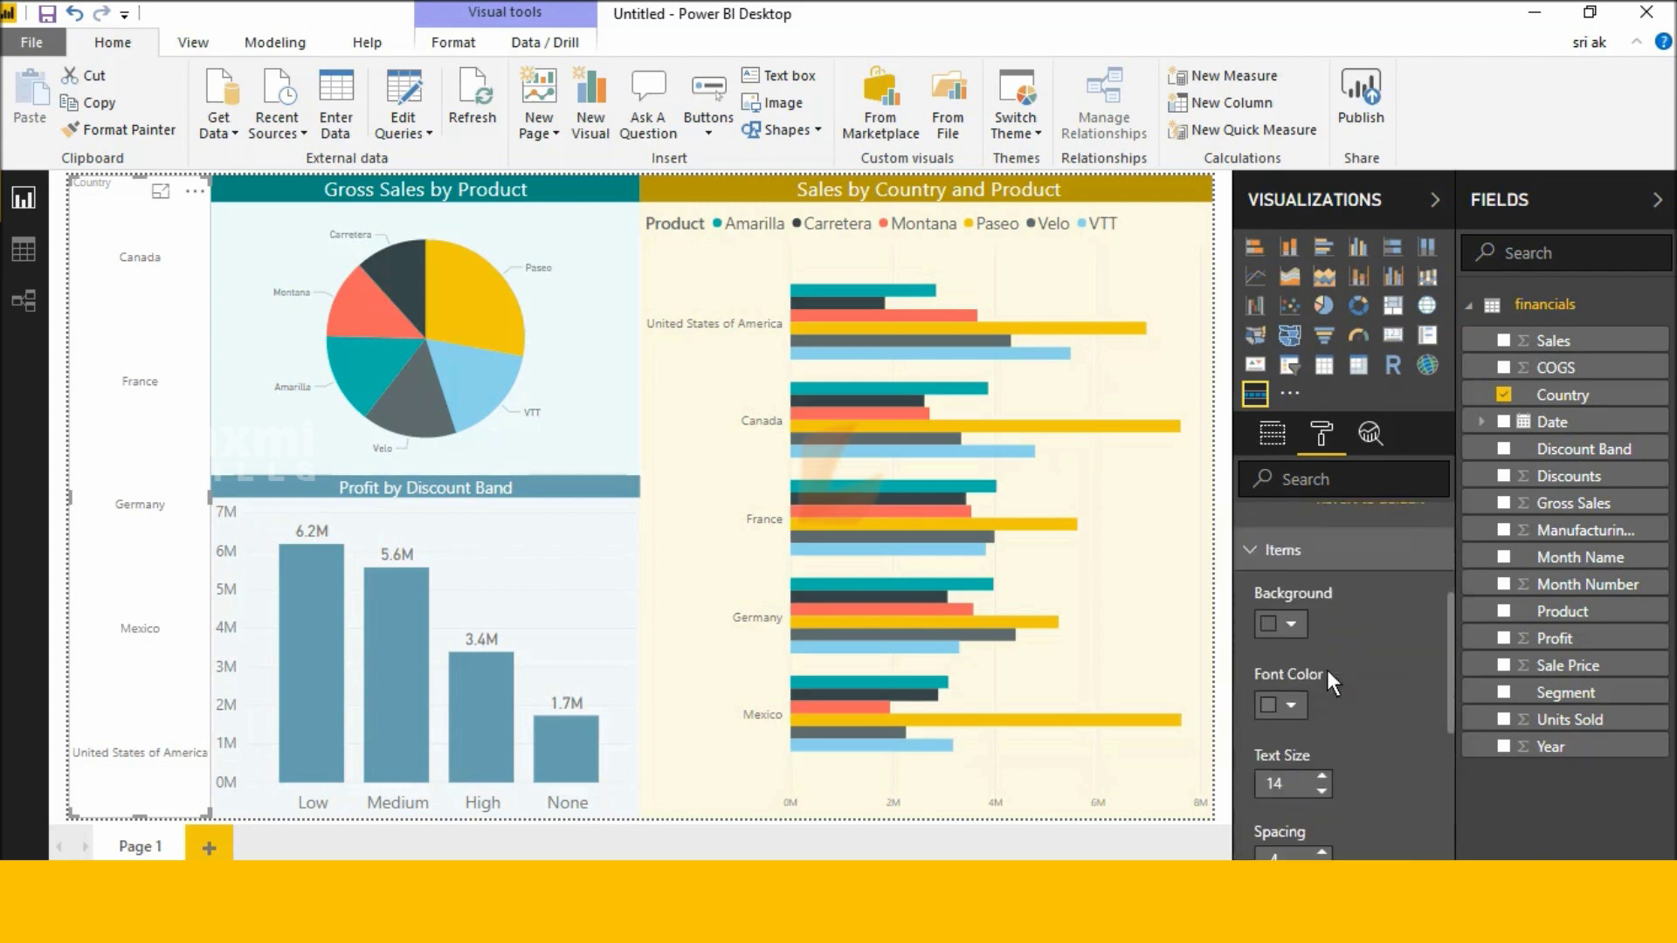
pyautogui.scroll(-1, 1328, 669)
pyautogui.click(1299, 687)
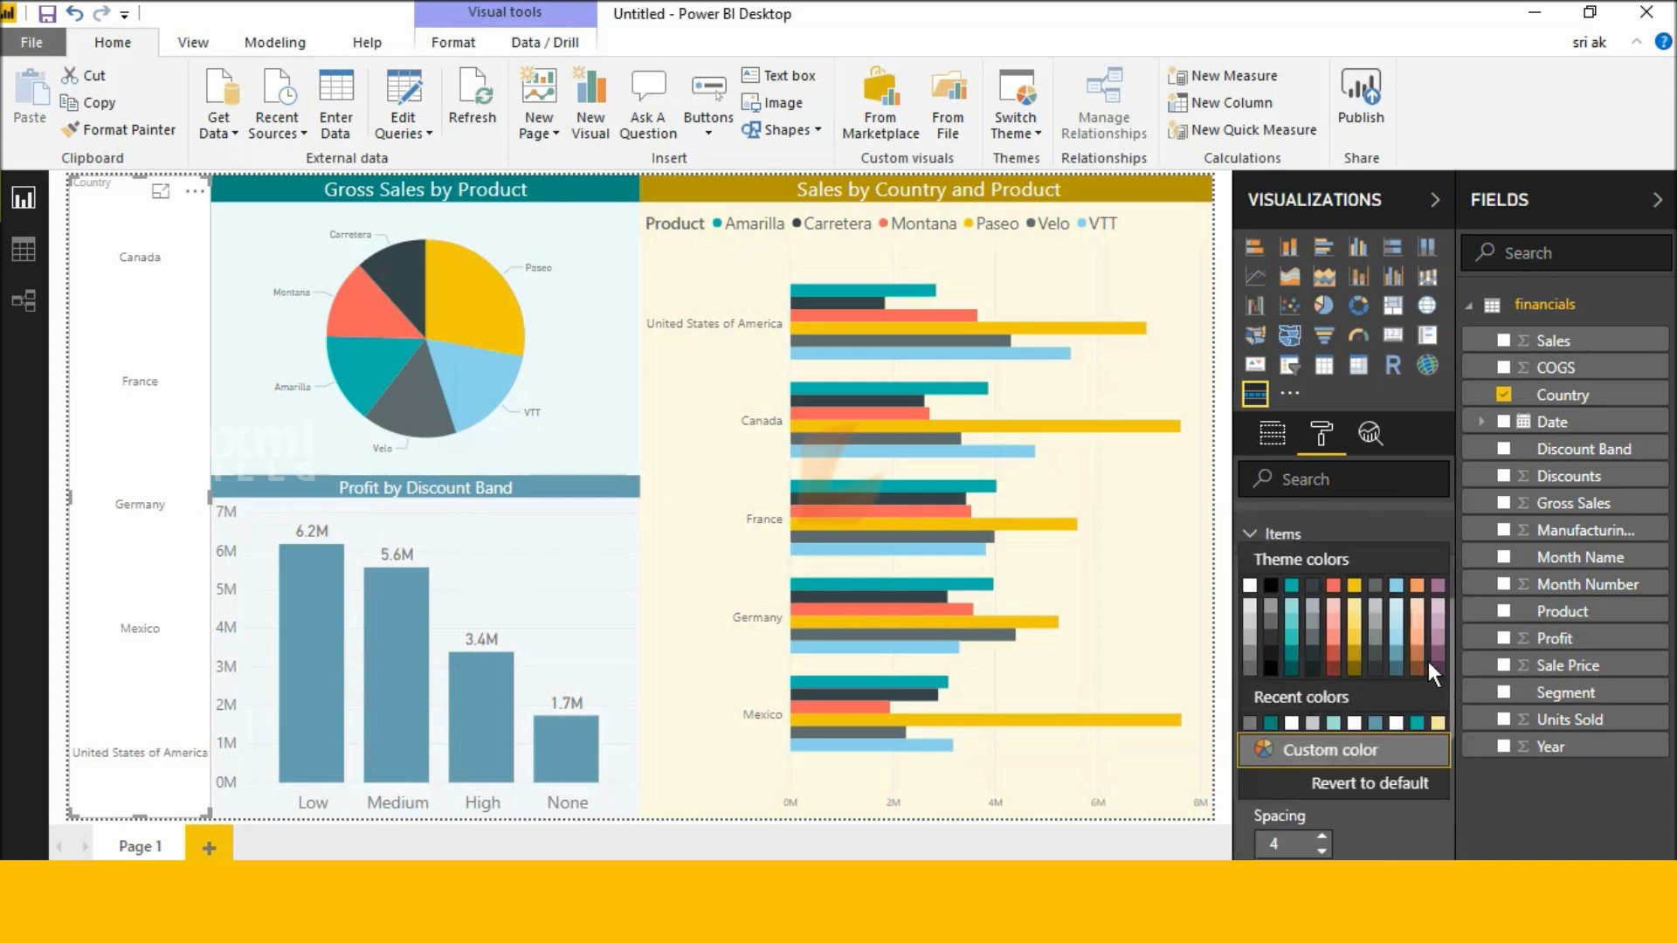
pyautogui.click(1417, 655)
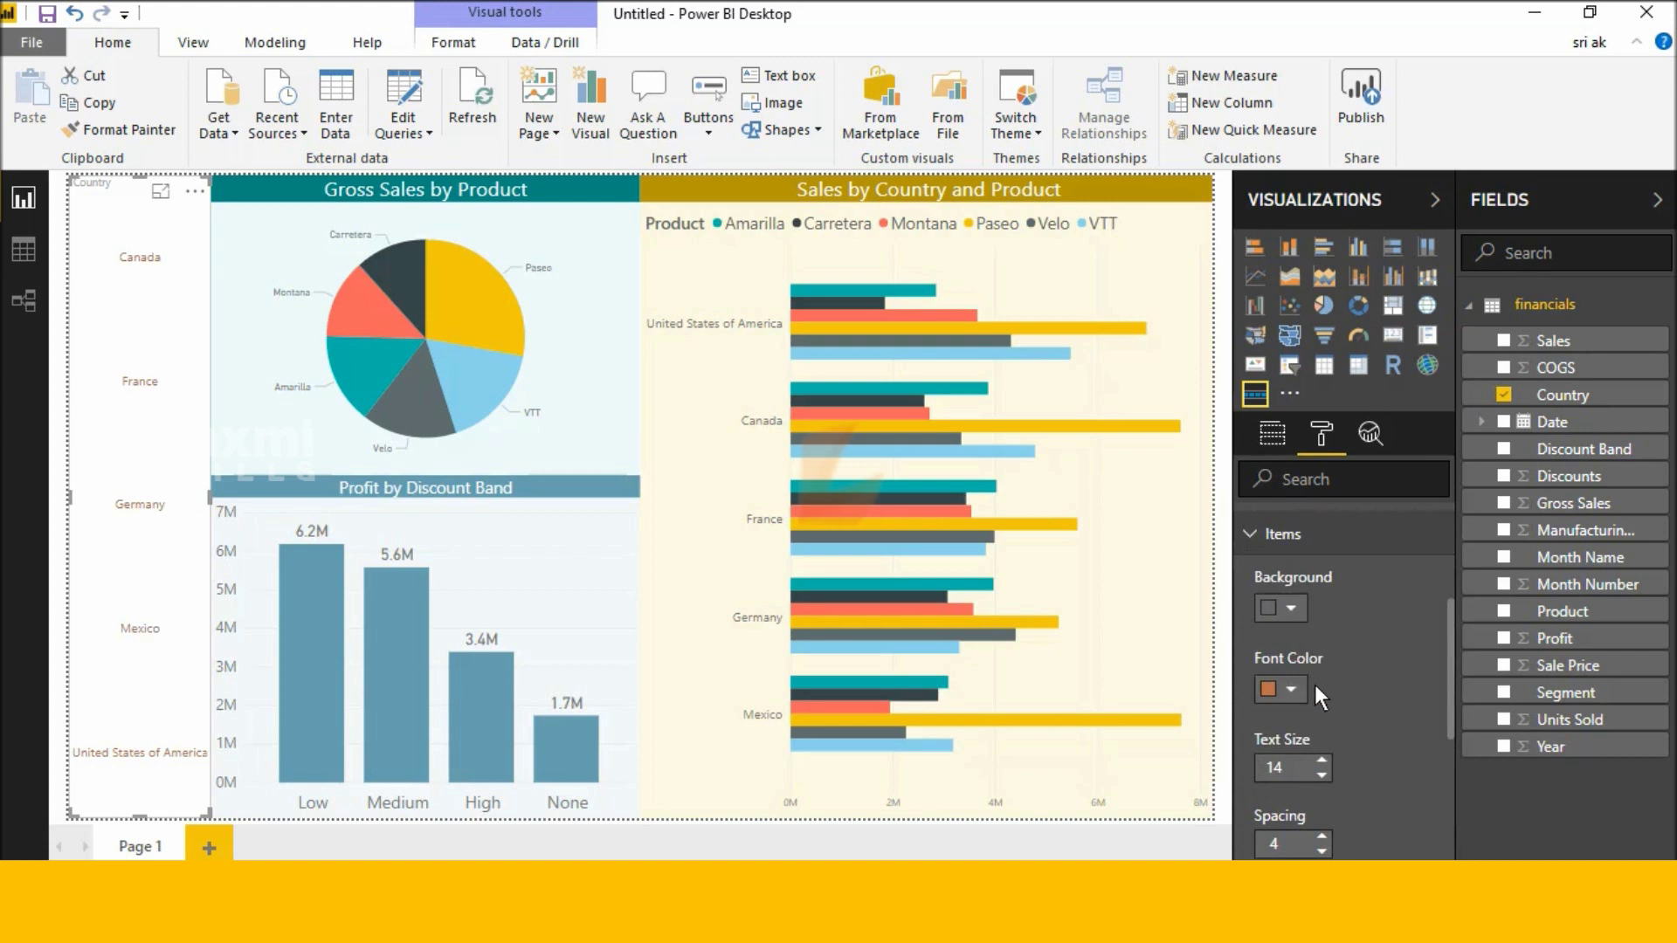
pyautogui.click(1291, 689)
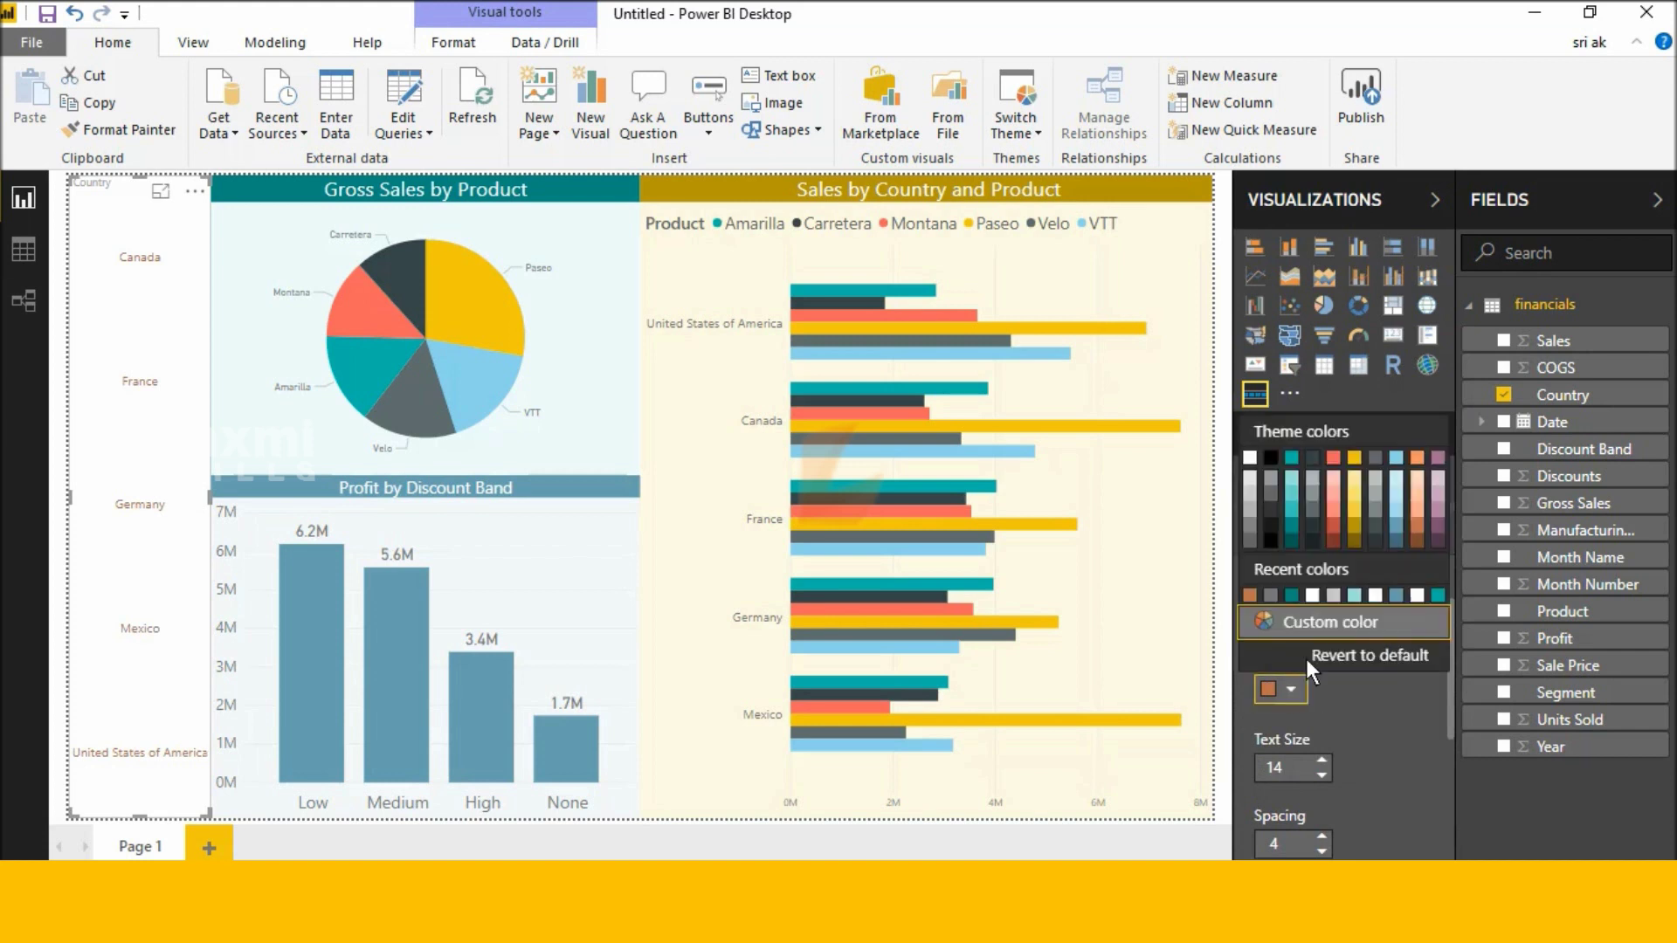
pyautogui.click(1251, 458)
pyautogui.click(1293, 602)
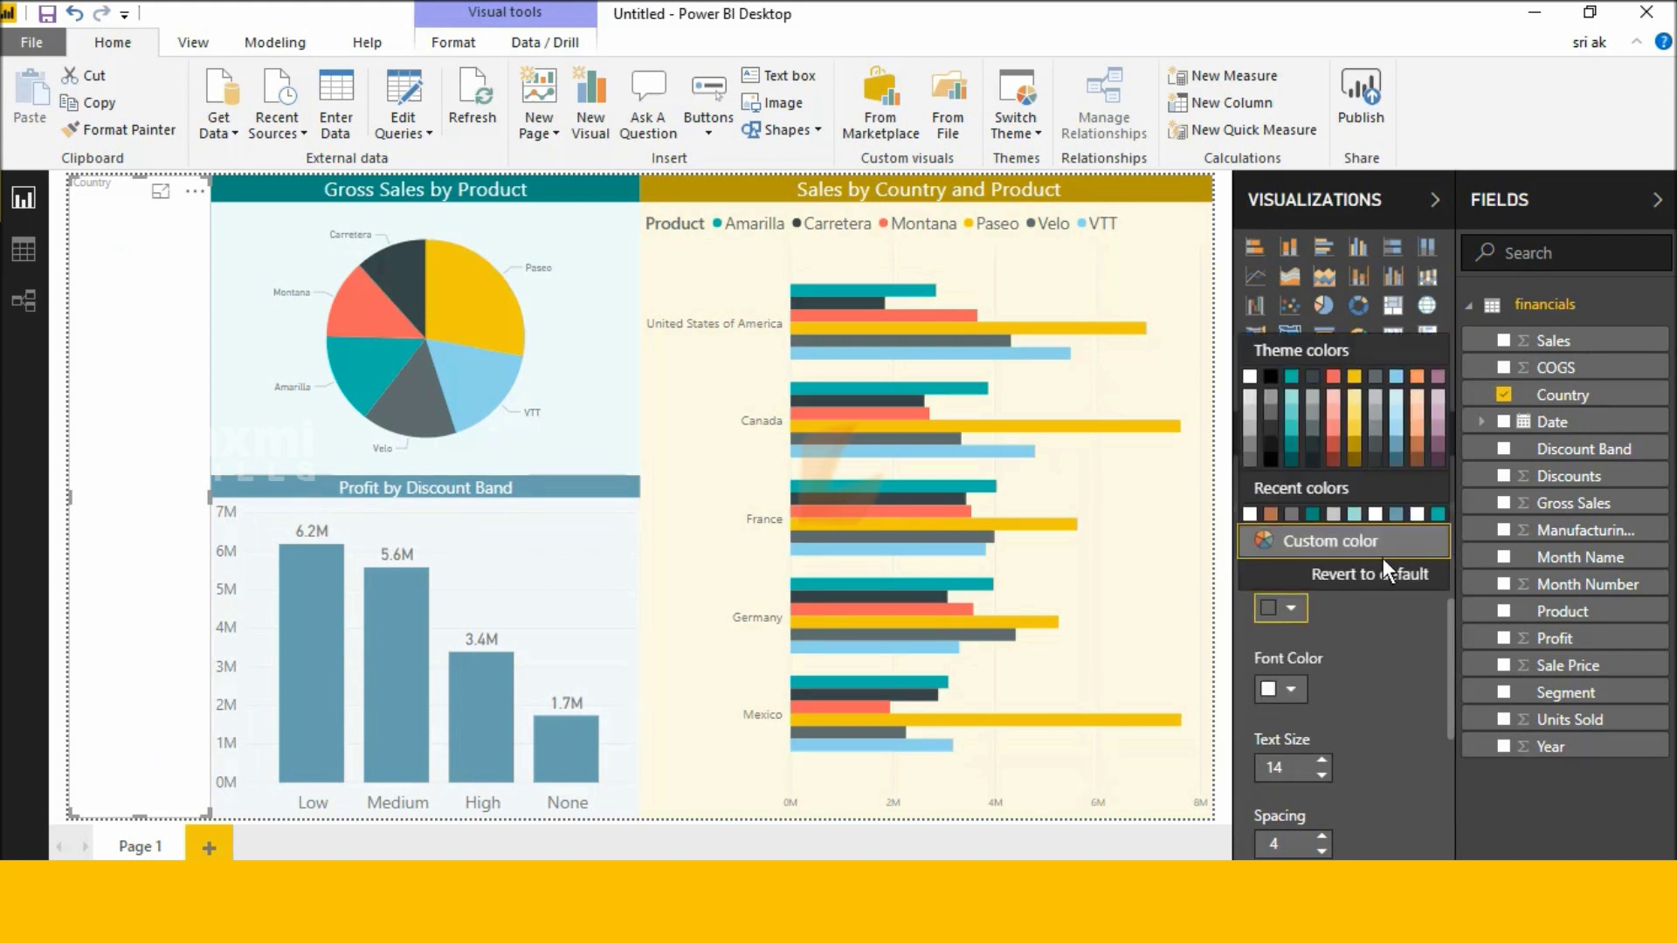
pyautogui.click(1271, 514)
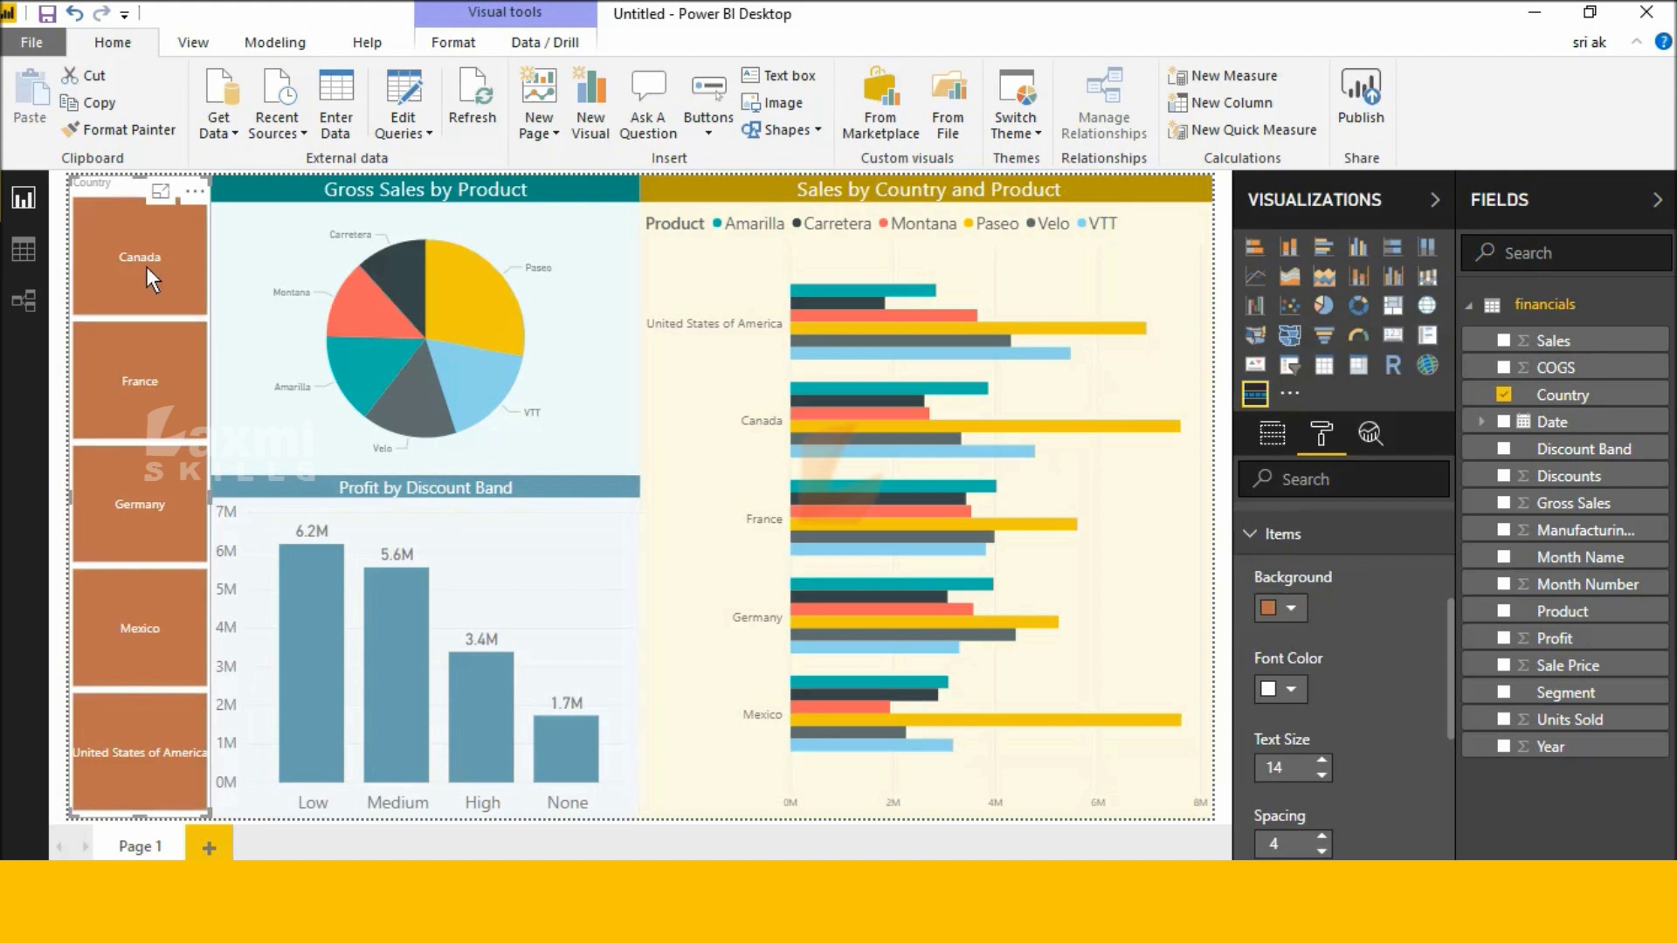
# - Give the Country slicer's title a white font on the same dark orange background as its items
pyautogui.scroll(-4, 1326, 615)
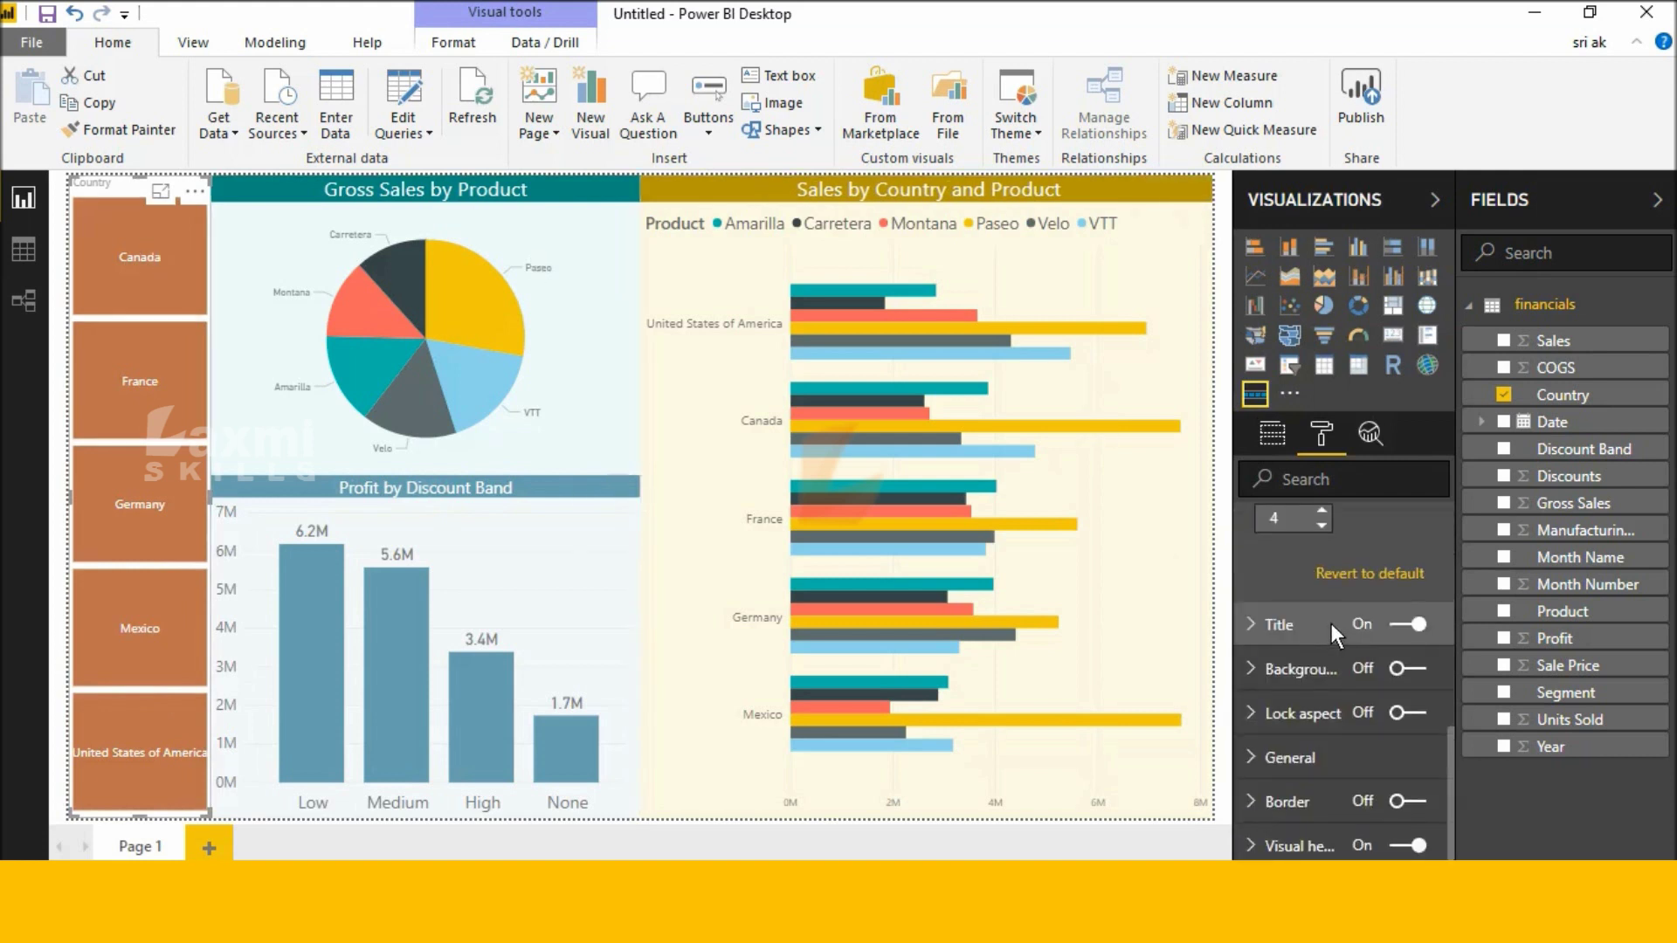
pyautogui.click(1332, 623)
pyautogui.click(1293, 647)
pyautogui.click(1293, 558)
pyautogui.click(1292, 734)
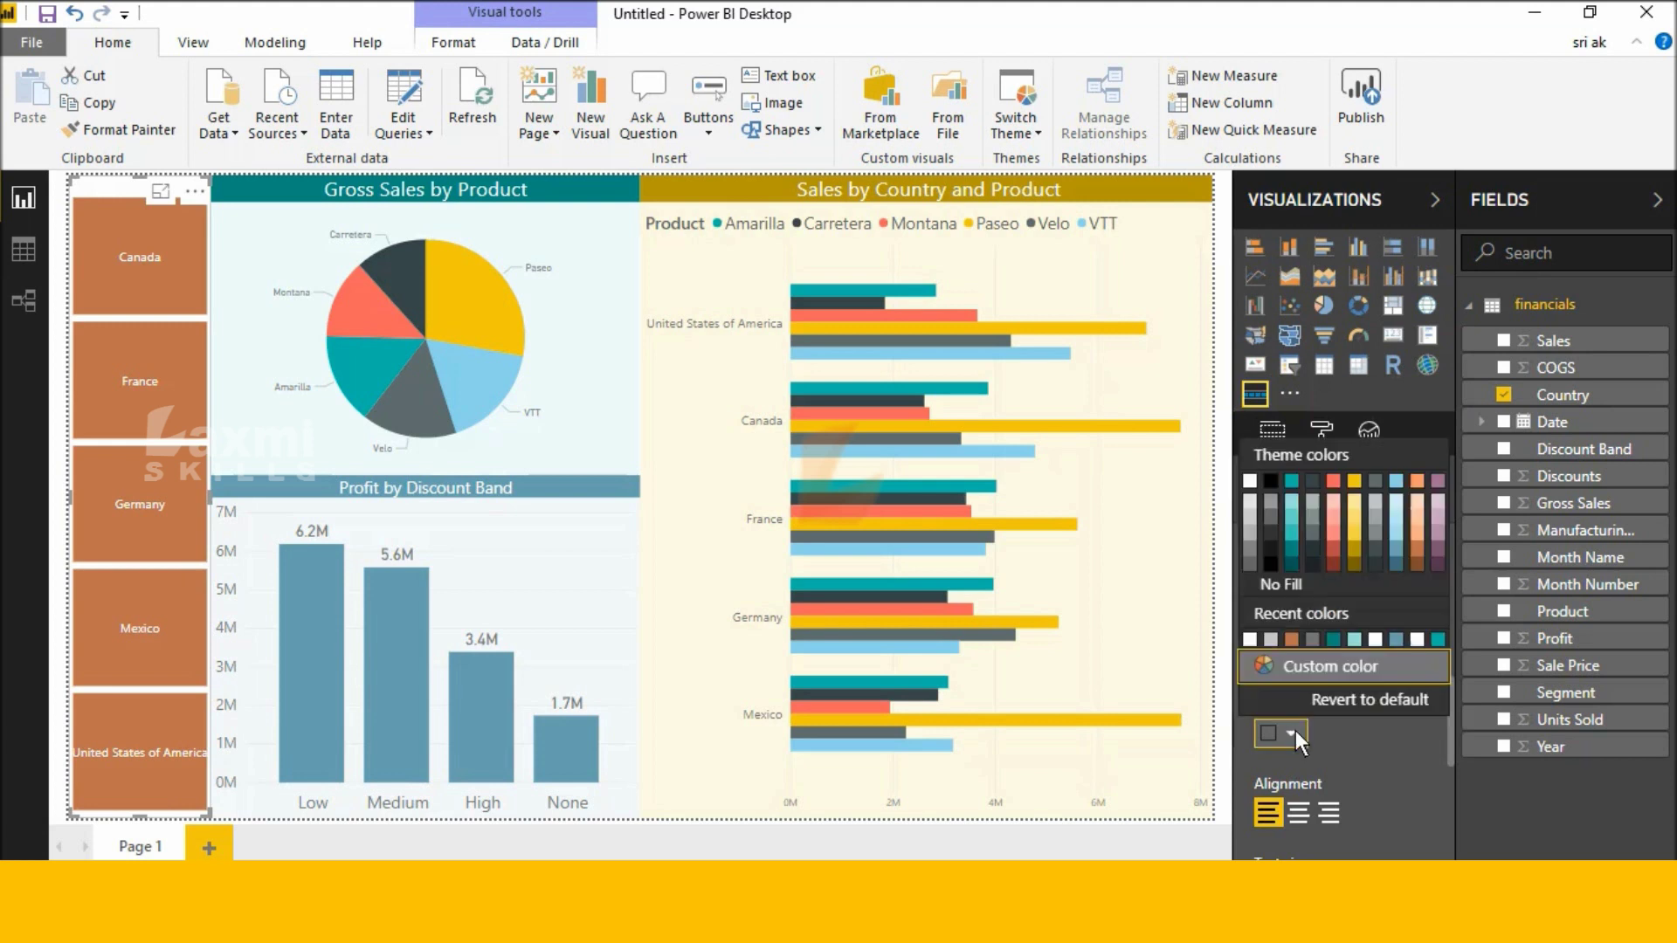
pyautogui.click(1294, 638)
# - Center the Country slicer's title and set its text size to 18
pyautogui.click(1305, 806)
pyautogui.scroll(-3, 1343, 756)
pyautogui.click(1320, 640)
pyautogui.click(1320, 640)
pyautogui.click(1320, 640)
pyautogui.click(1321, 640)
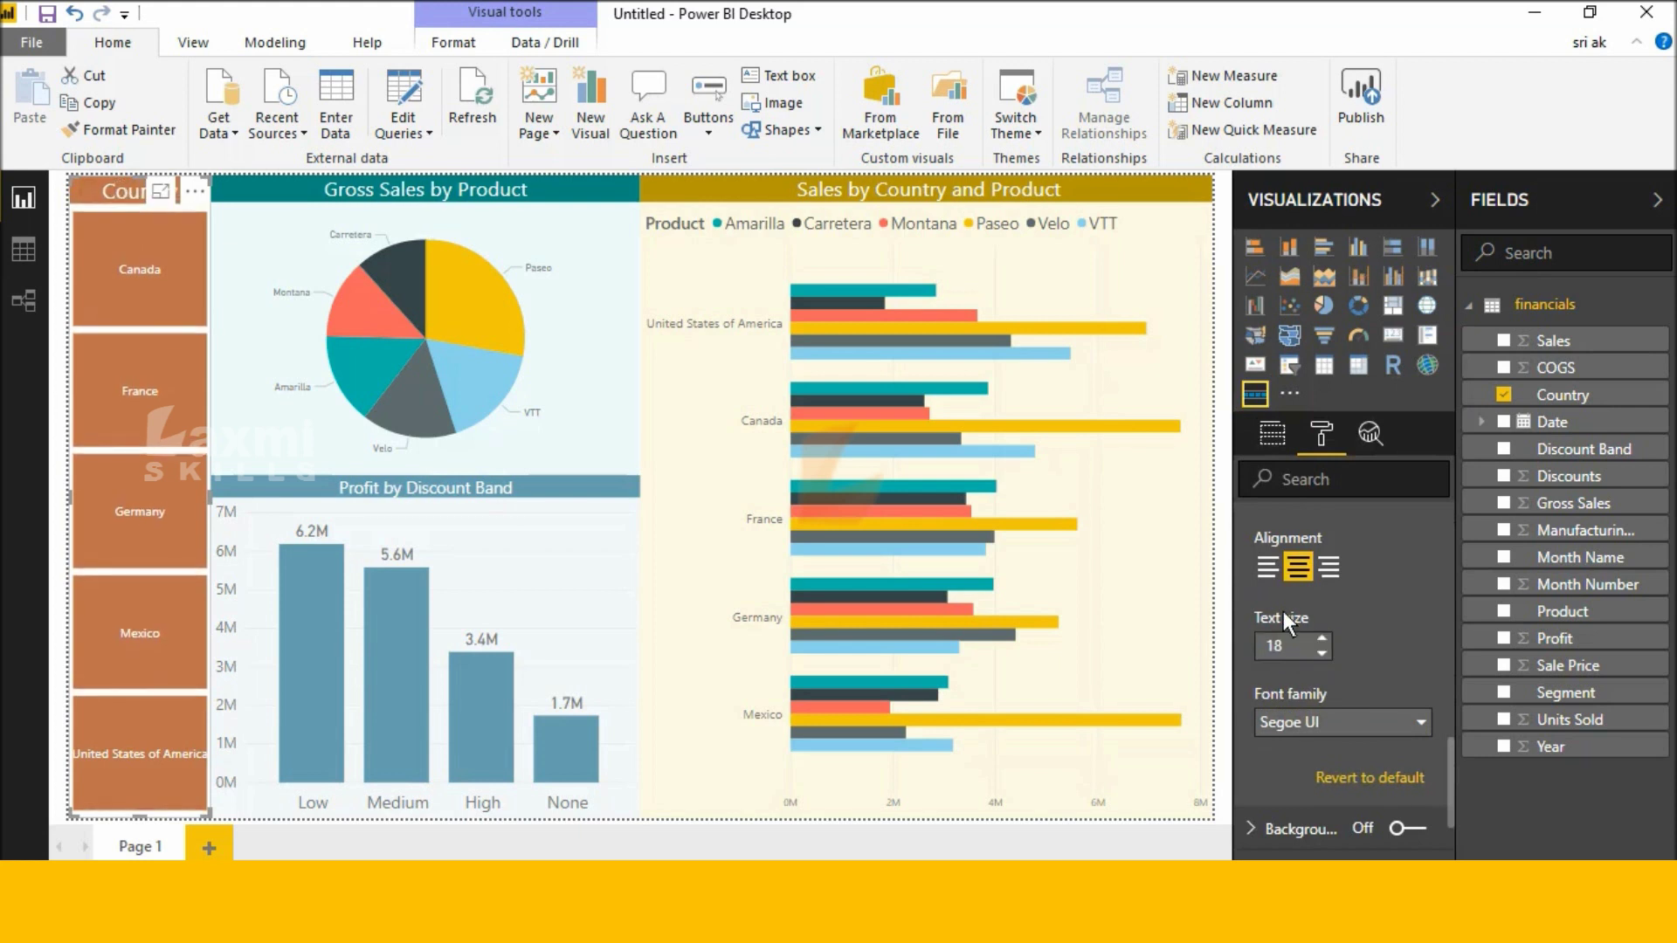
pyautogui.click(1214, 772)
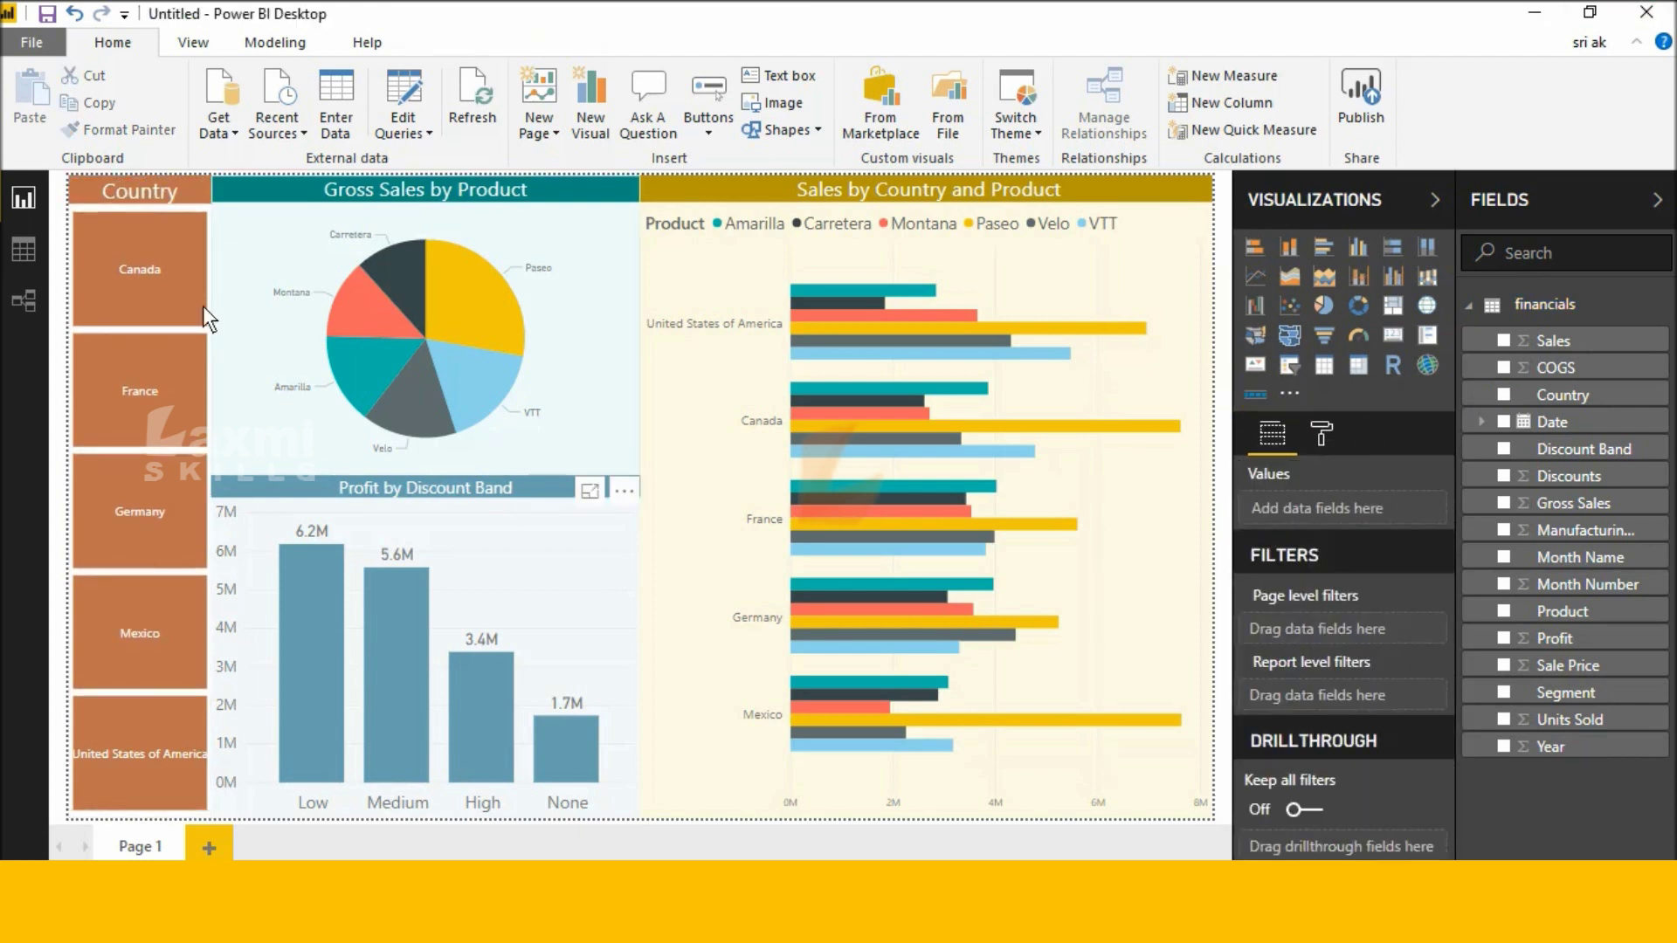
# - Filter the charts by each country in turn, from Canada down to United States of America, and clear the selection
pyautogui.click(171, 285)
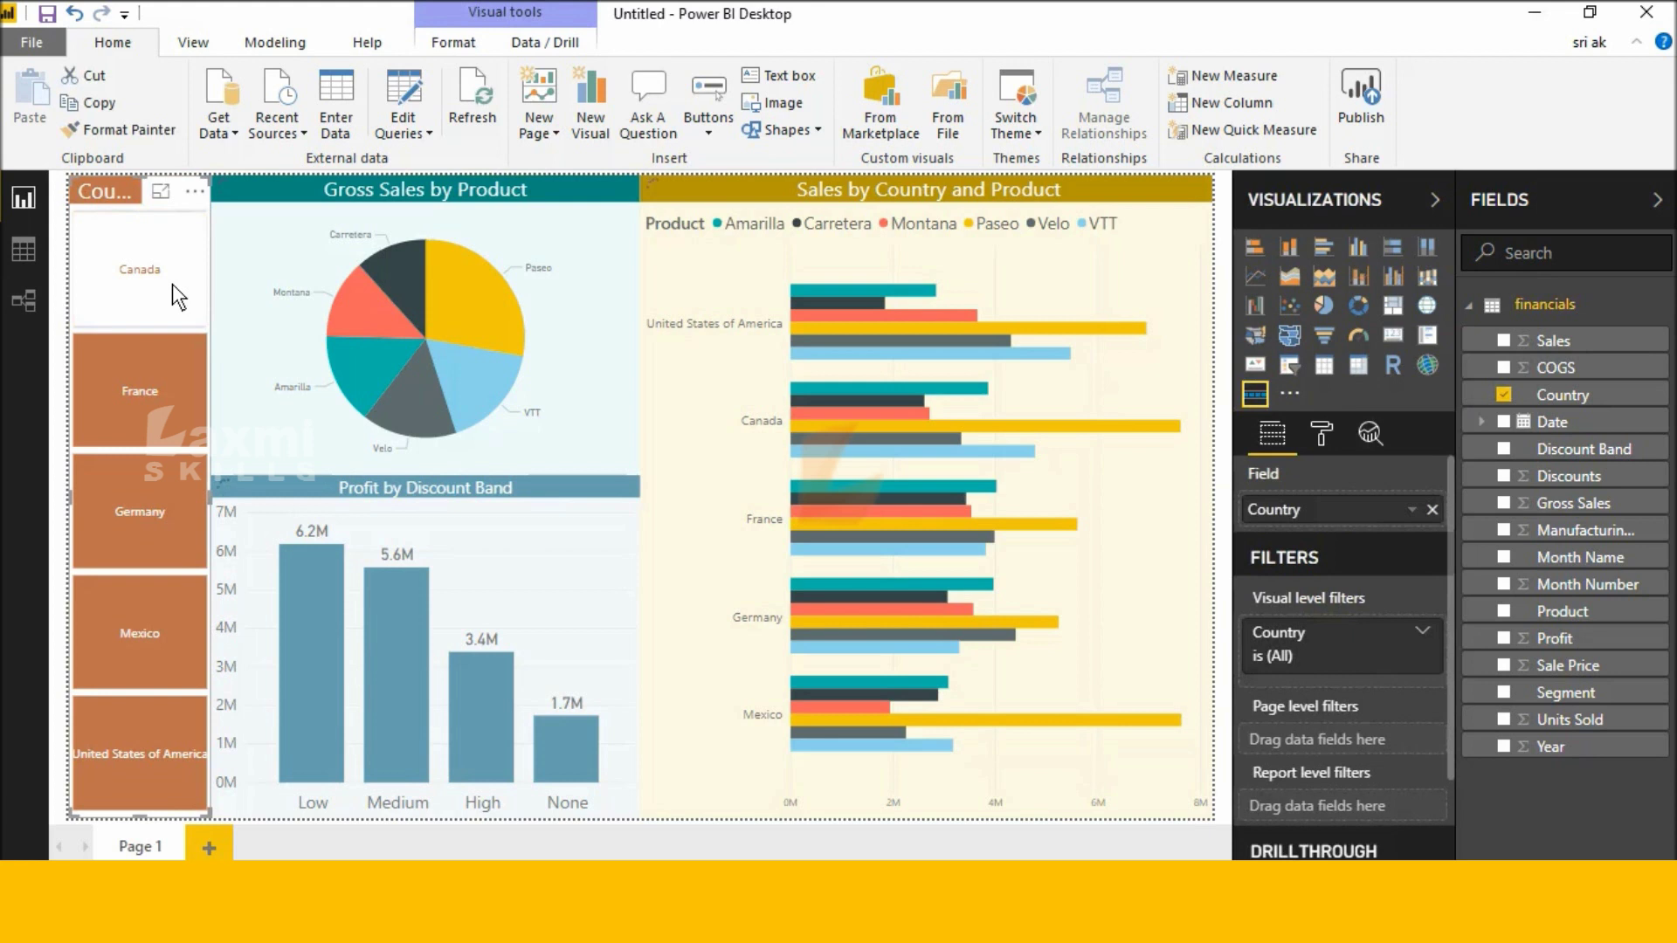
pyautogui.click(114, 365)
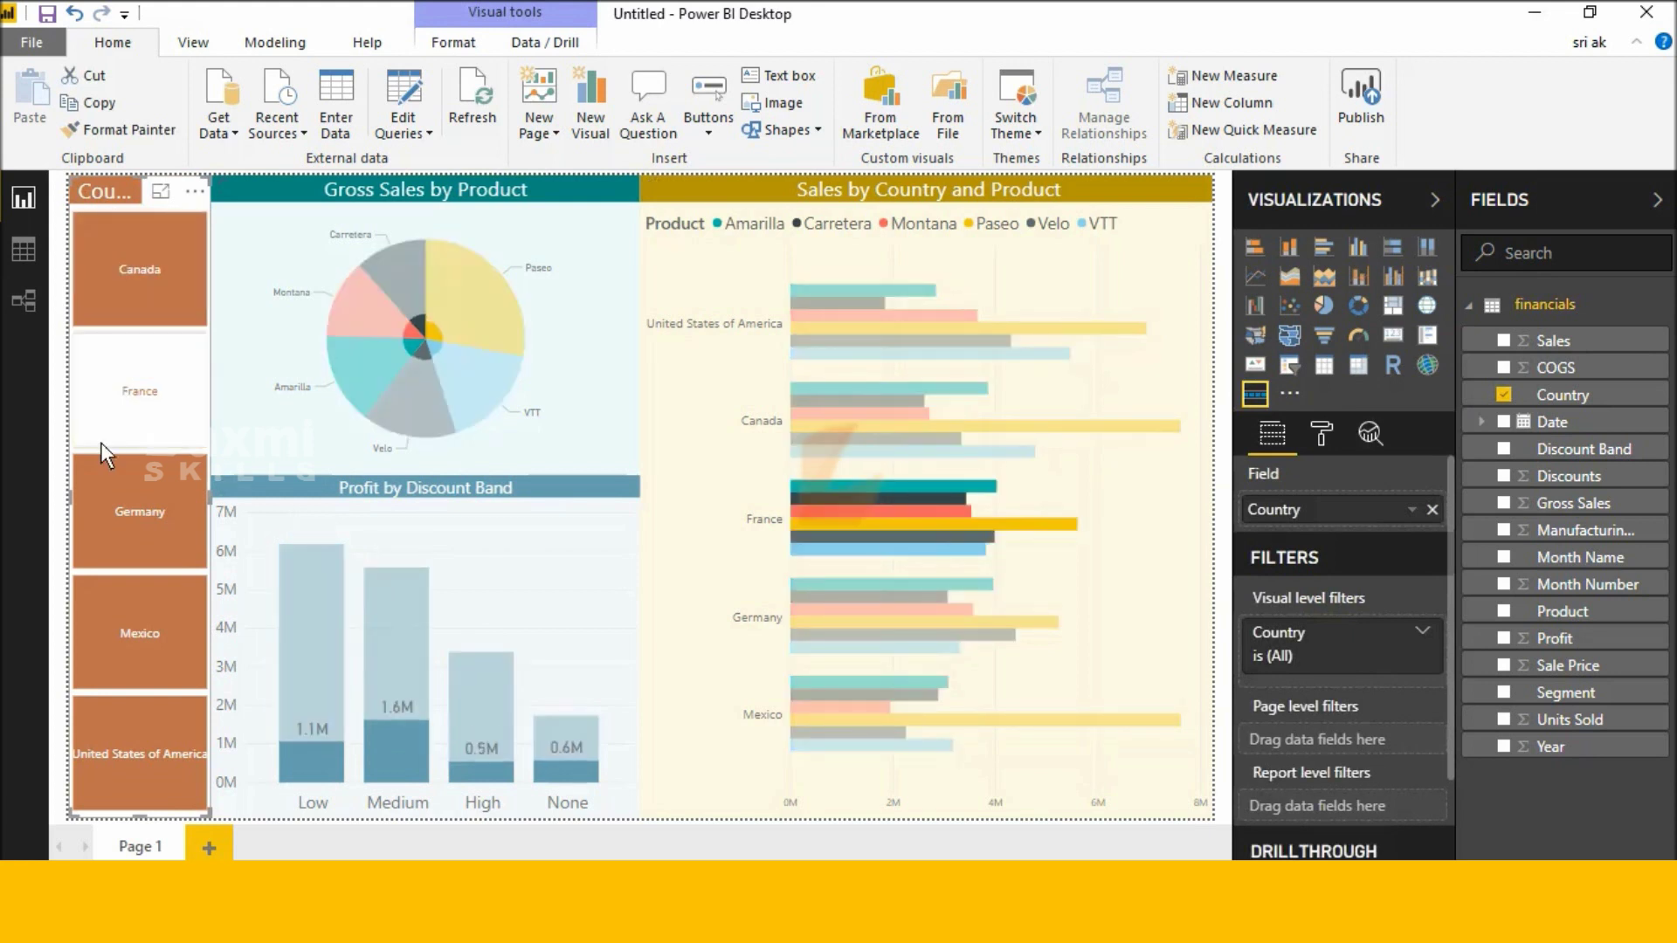
pyautogui.click(107, 500)
pyautogui.click(134, 606)
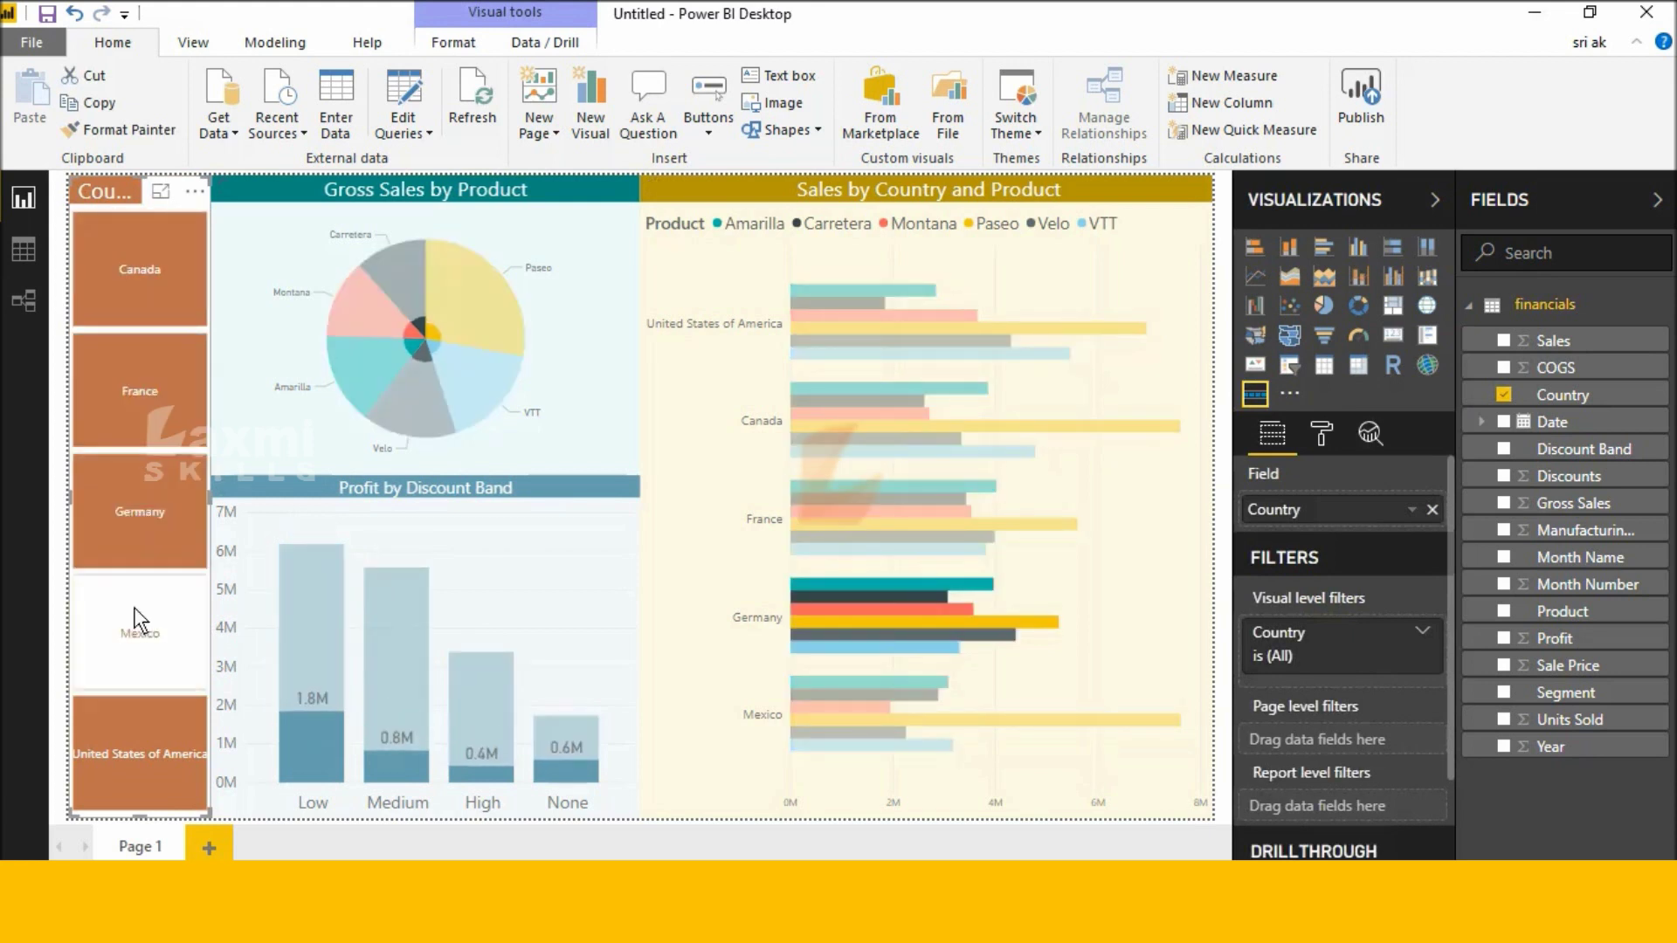
pyautogui.click(145, 744)
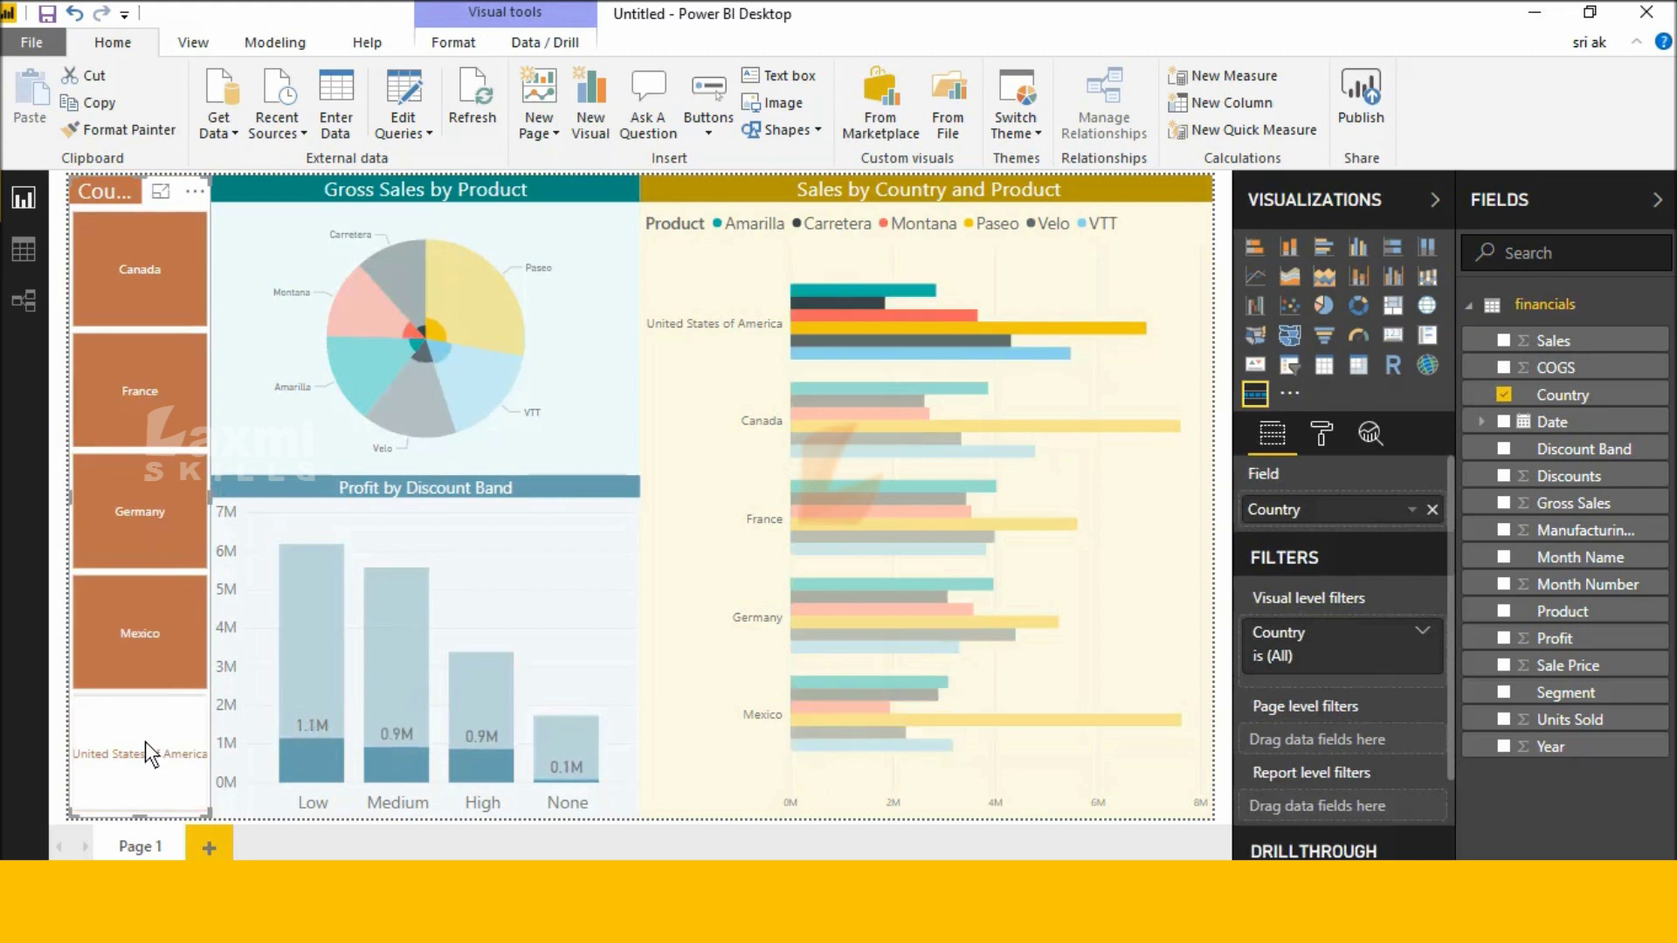
pyautogui.click(145, 742)
# - Filter the charts by Mexico, Germany, France and Canada in turn, and clear the country filter
pyautogui.click(149, 642)
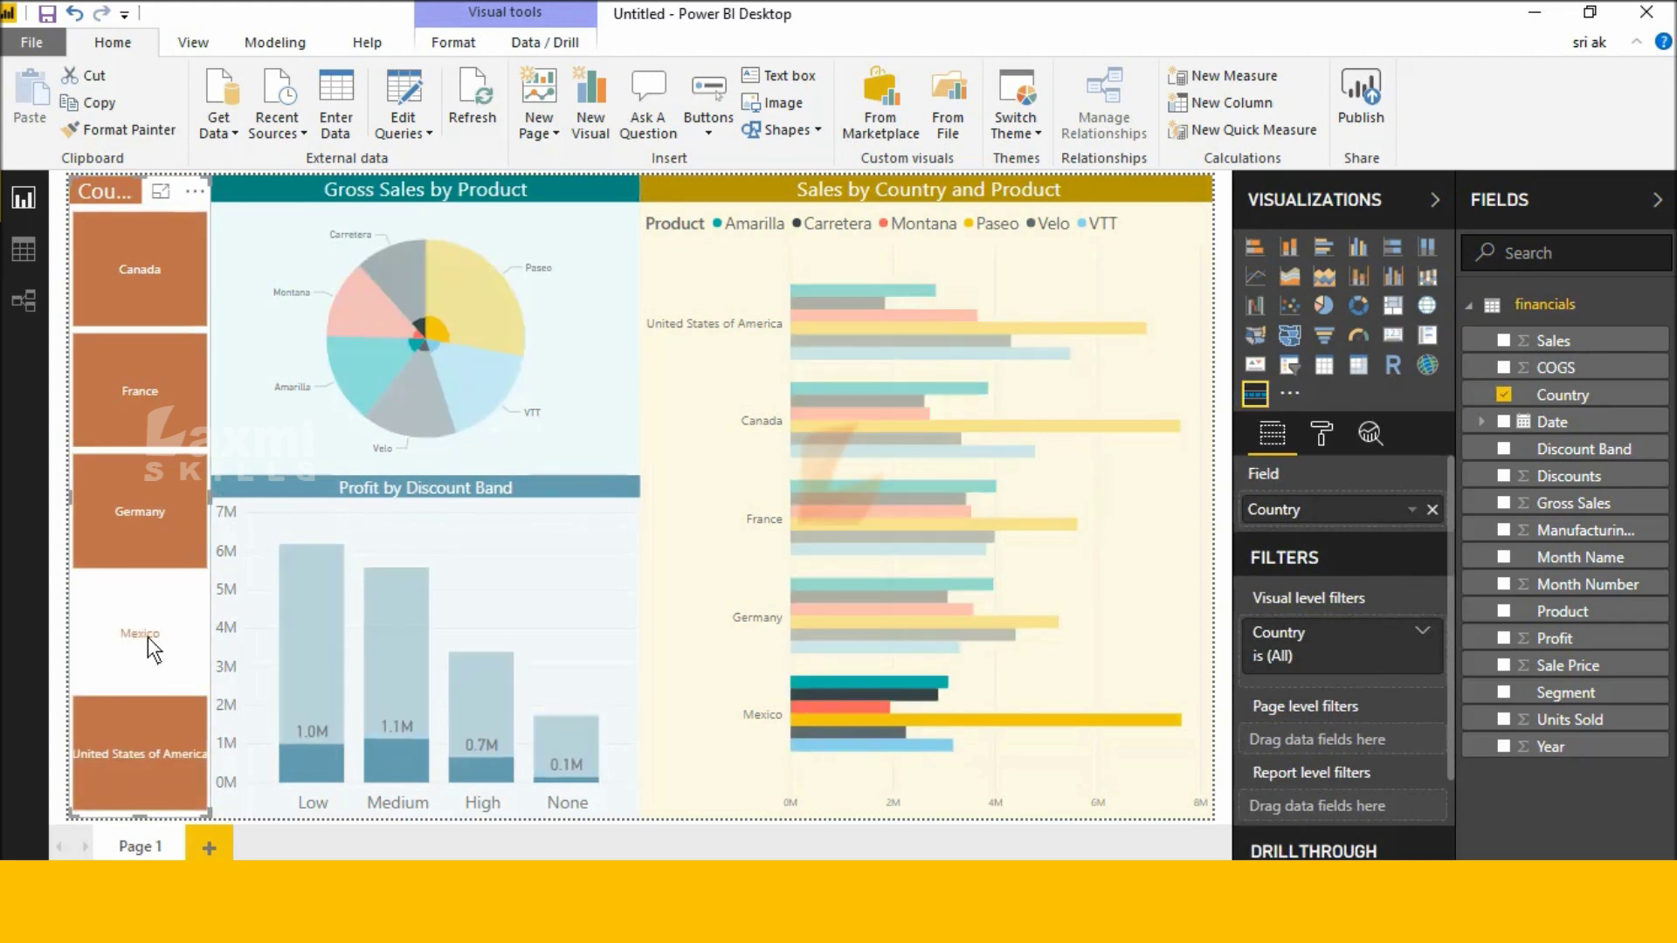
pyautogui.click(134, 522)
pyautogui.click(146, 426)
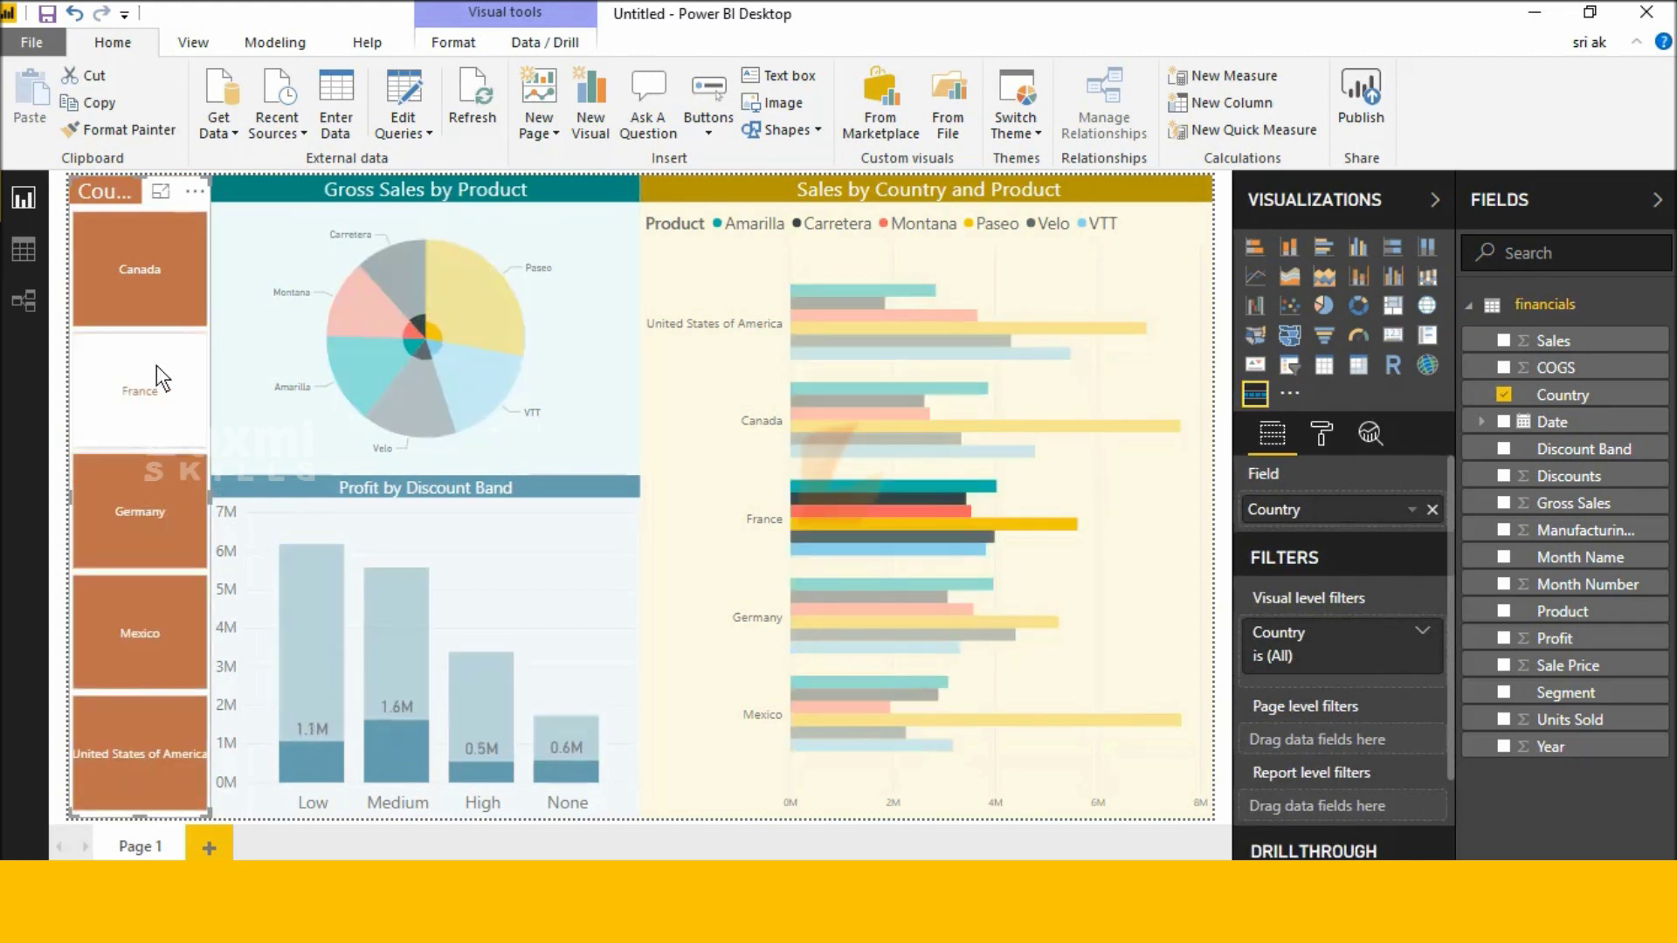
pyautogui.click(166, 306)
pyautogui.click(190, 301)
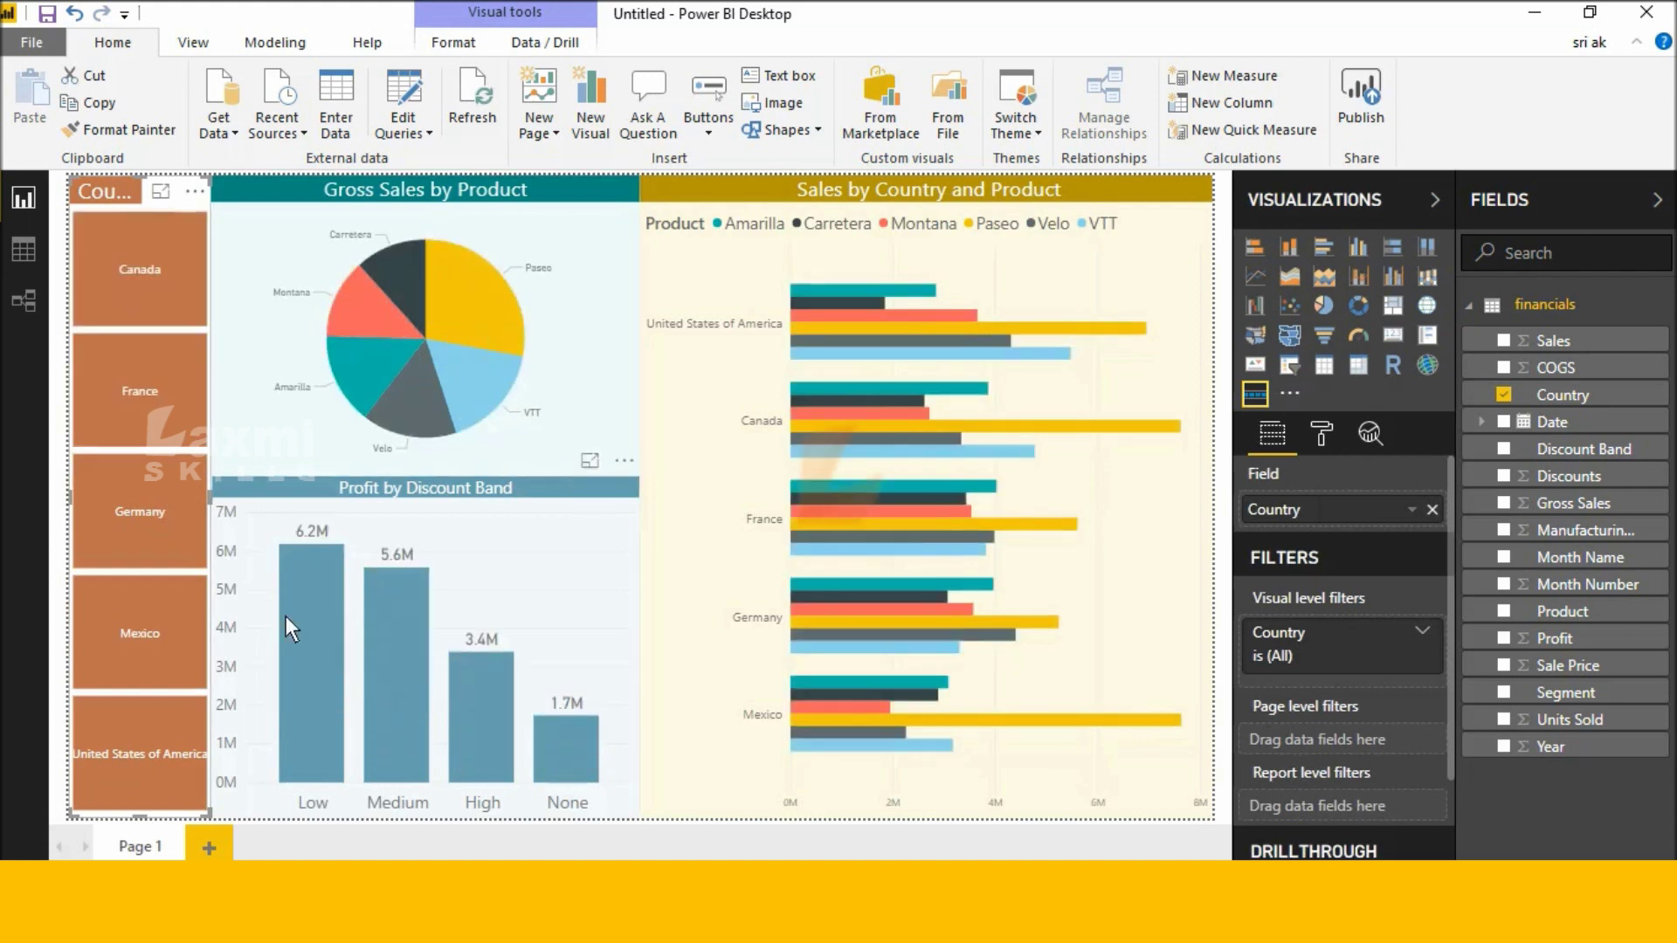
# - Check the slicer once more by filtering from United States of America up to Canada, and clear the selection
pyautogui.click(149, 763)
pyautogui.click(132, 664)
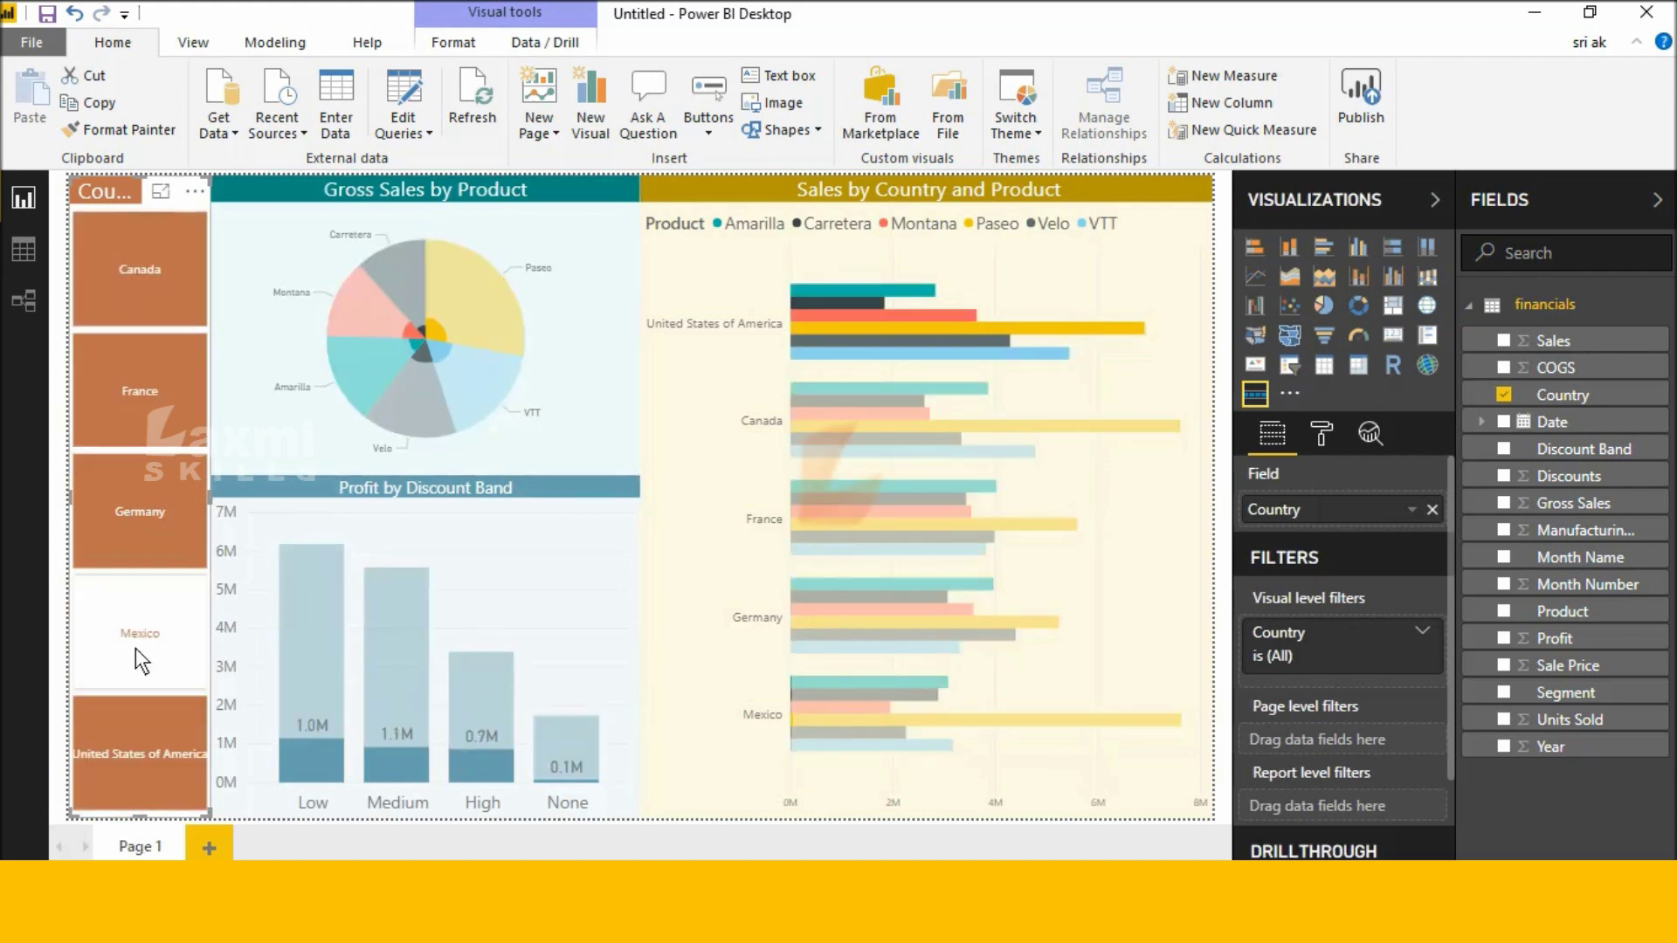
pyautogui.click(146, 537)
pyautogui.click(164, 440)
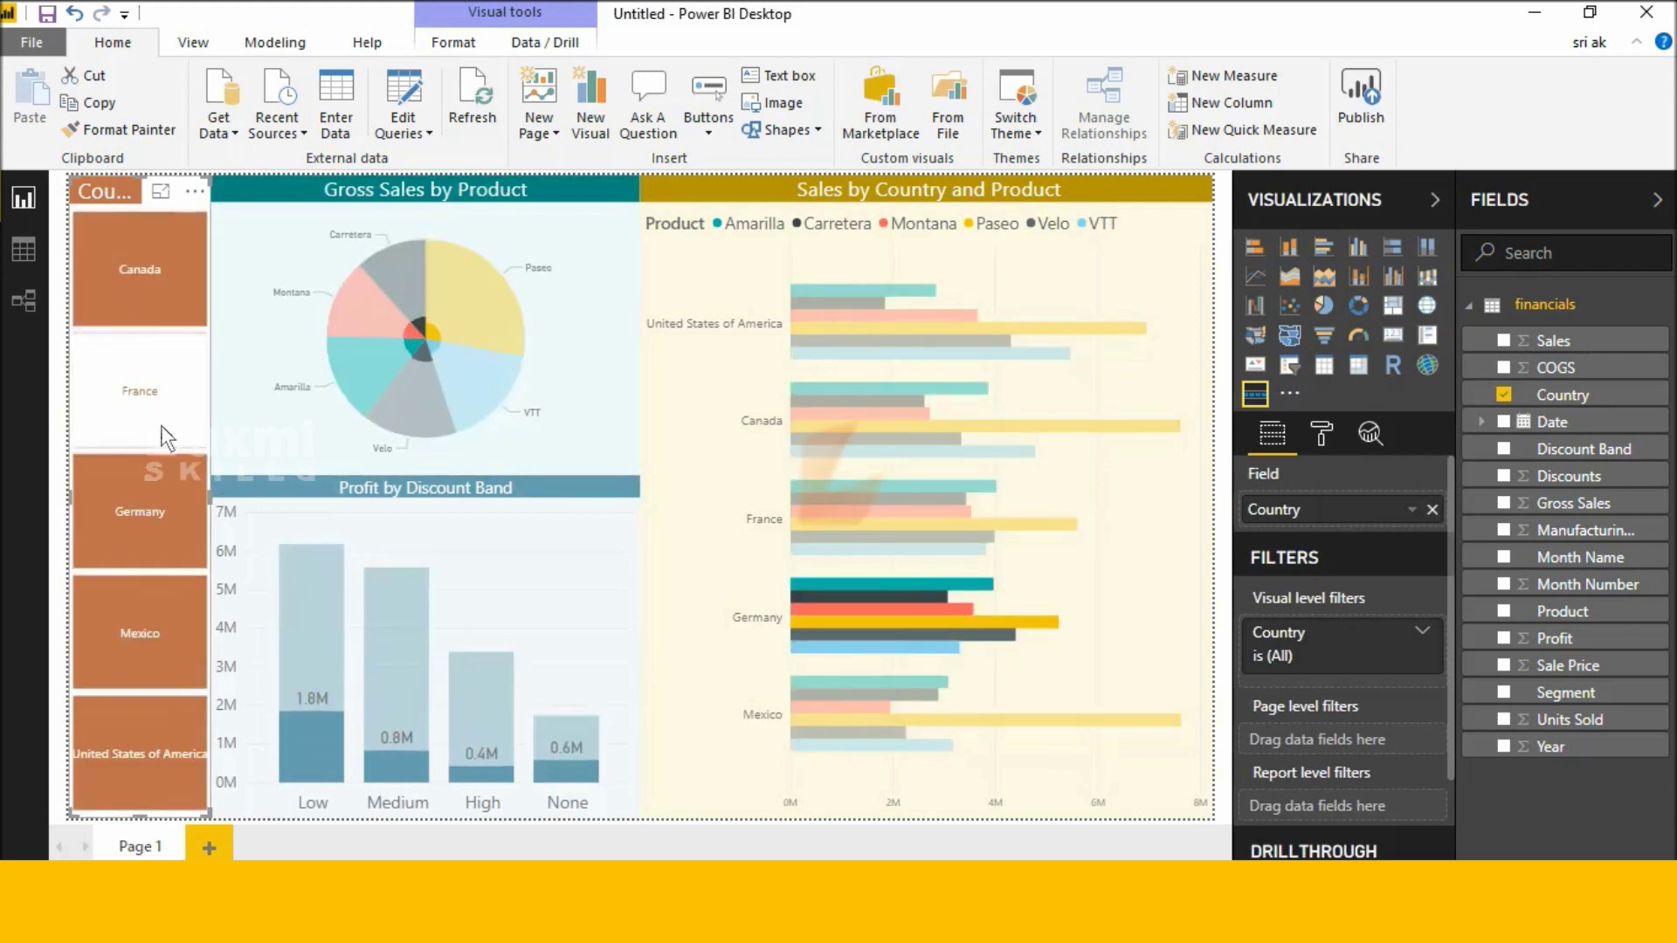
pyautogui.click(175, 278)
pyautogui.click(144, 248)
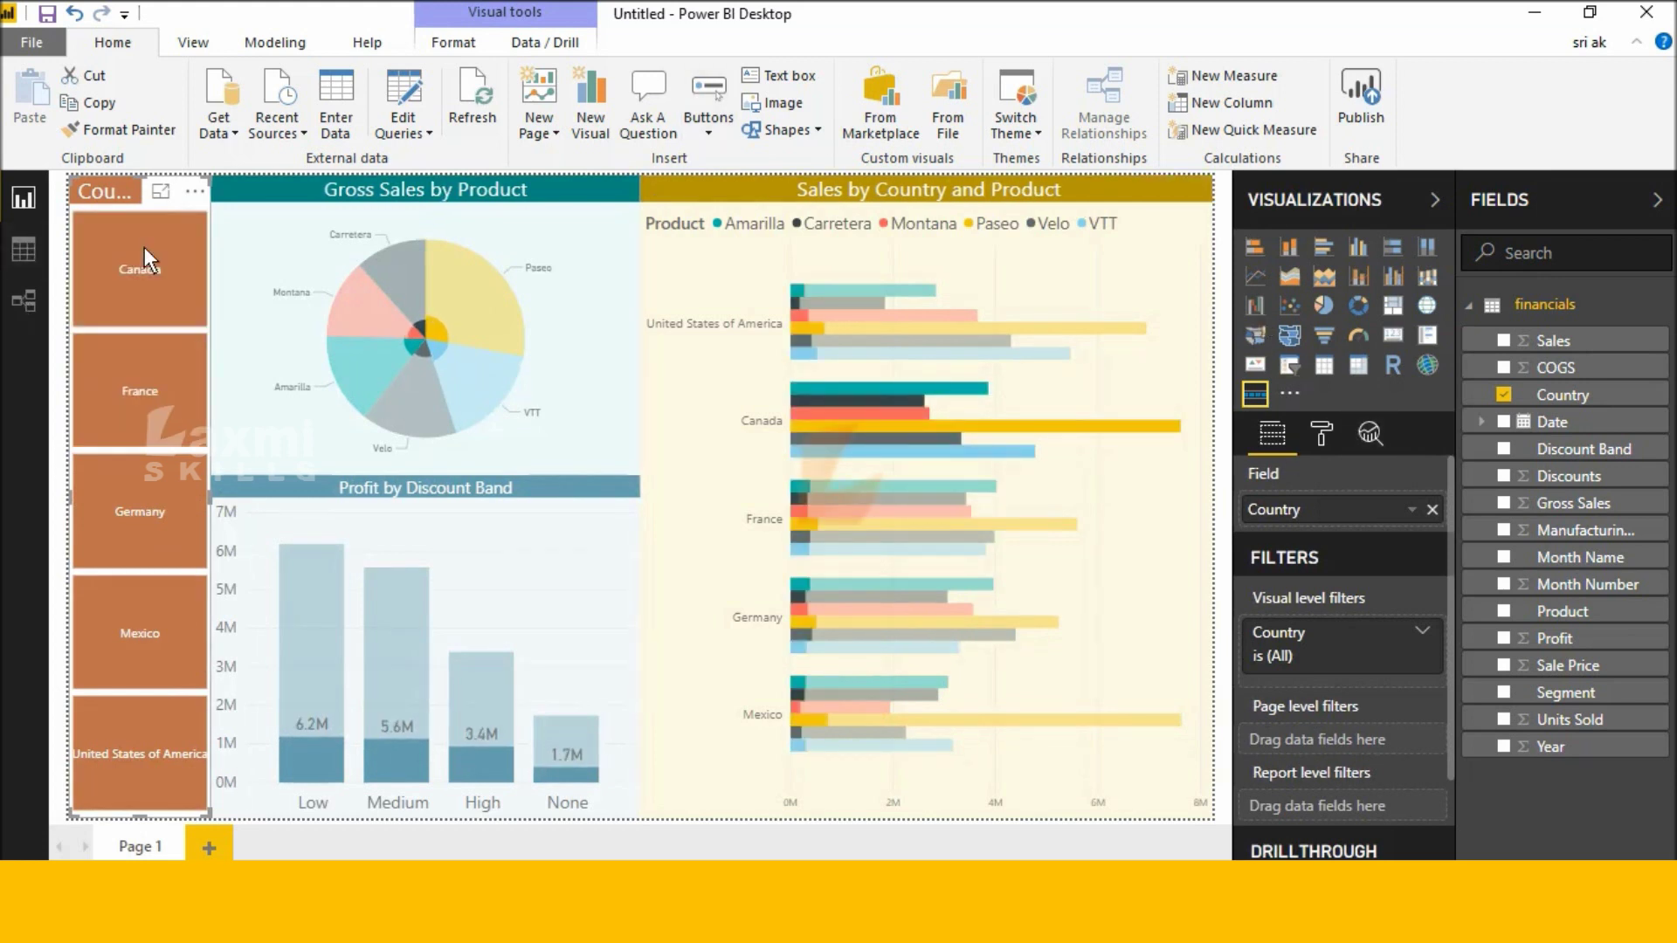